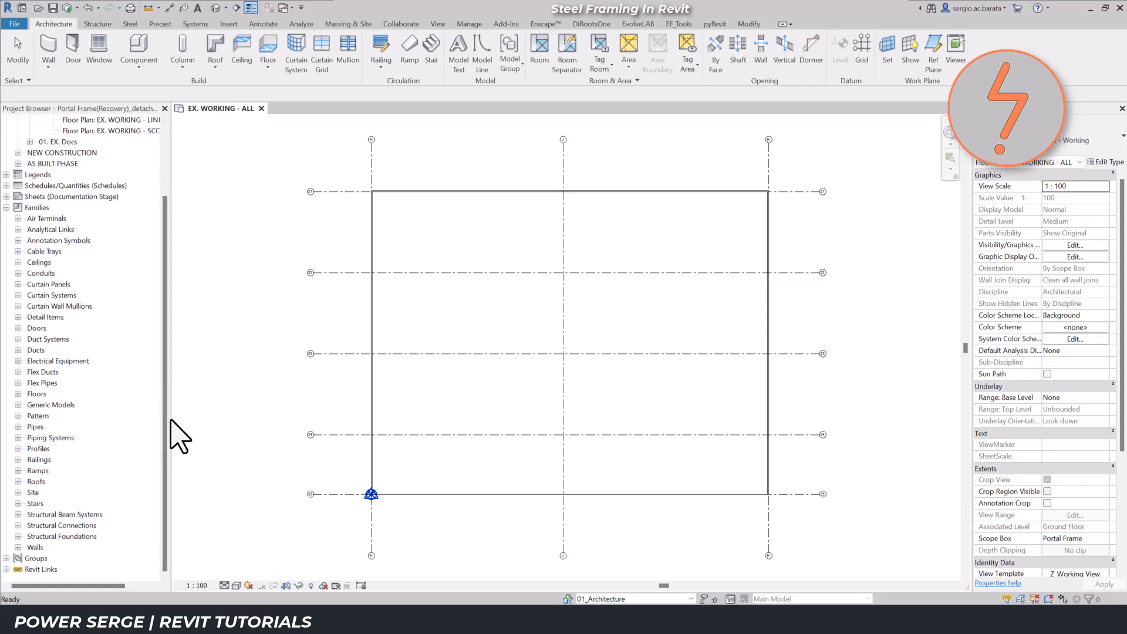
Open the Load Autodesk Family library and set its content region to Australia
click(230, 24)
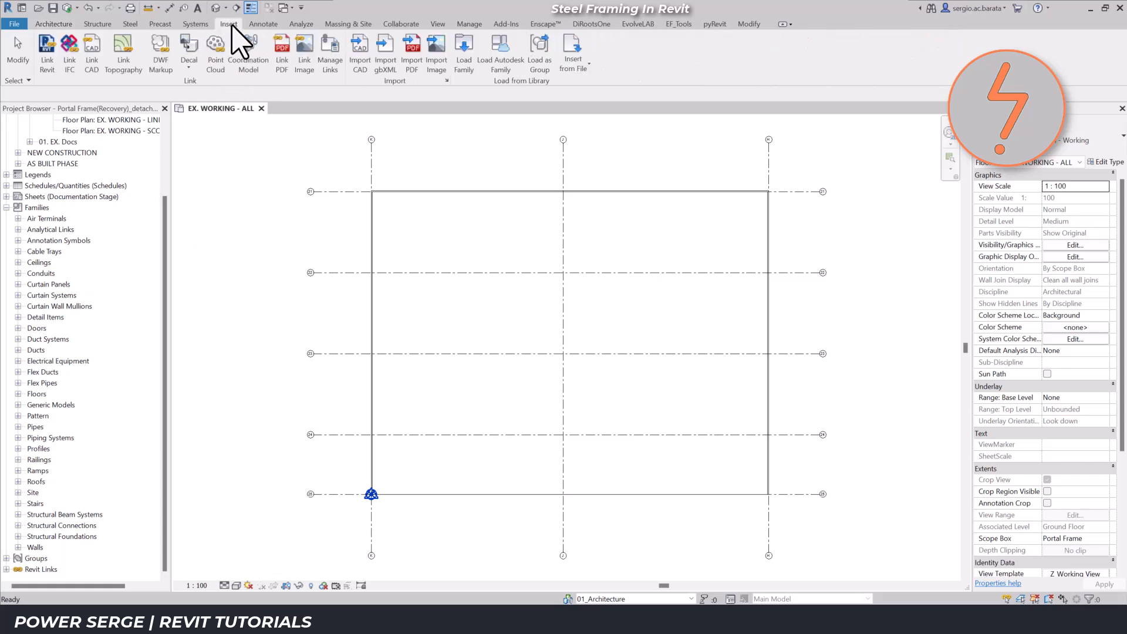
click(500, 67)
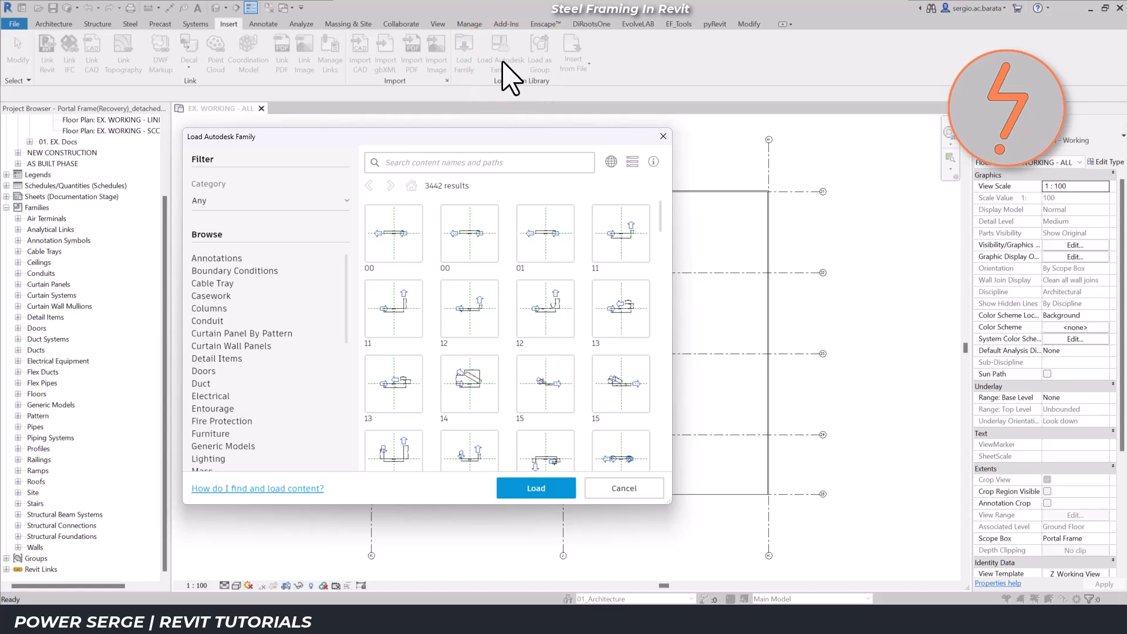
click(610, 162)
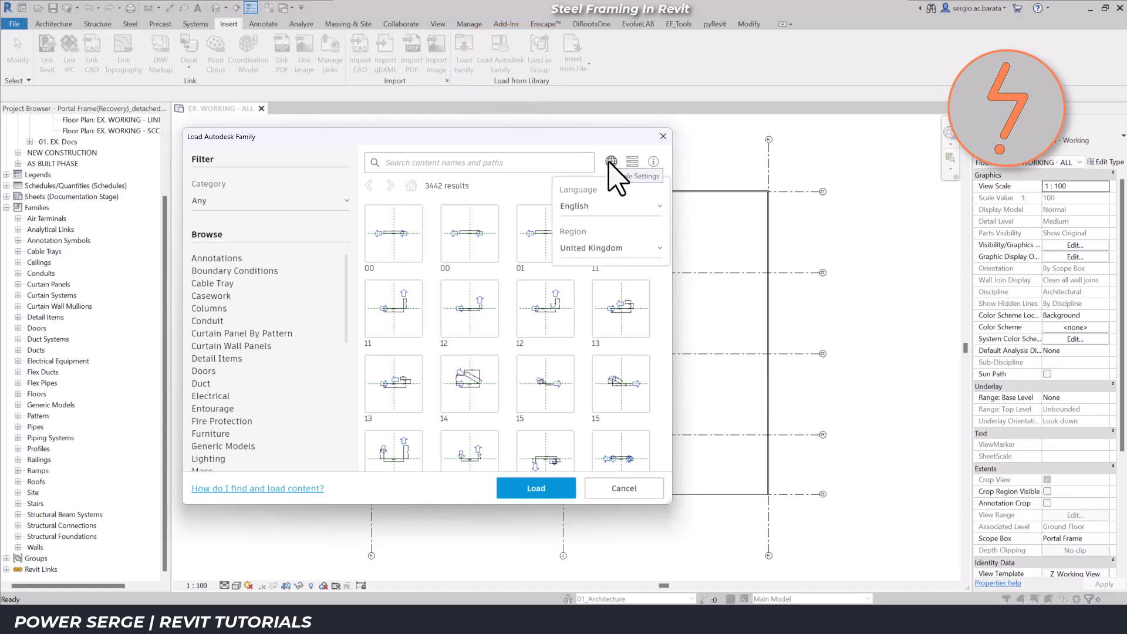
click(657, 249)
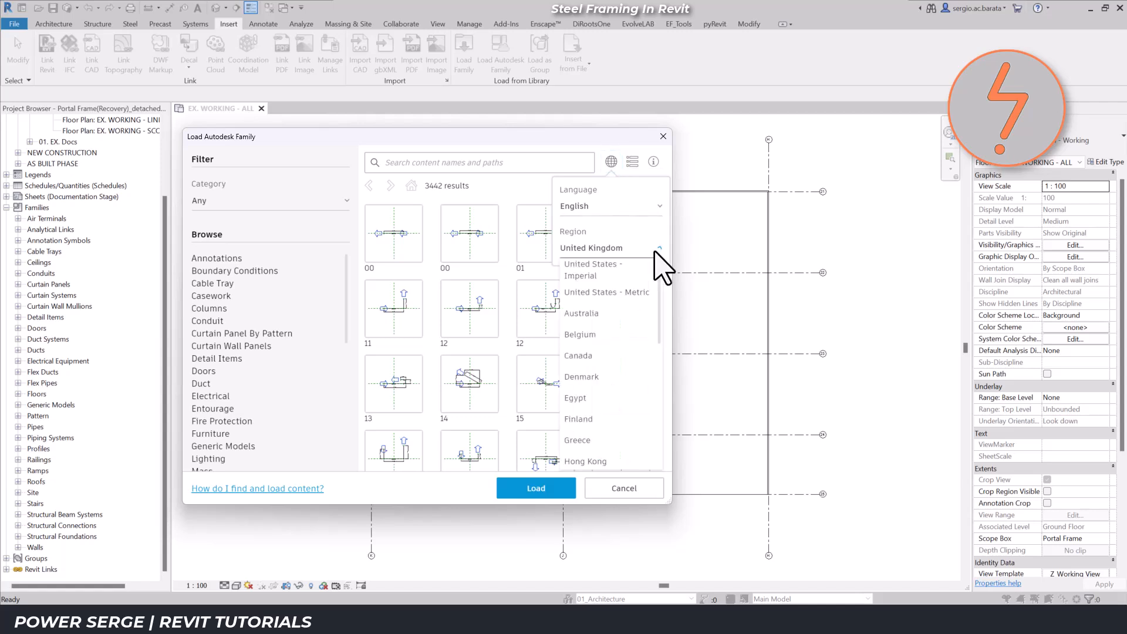
click(634, 312)
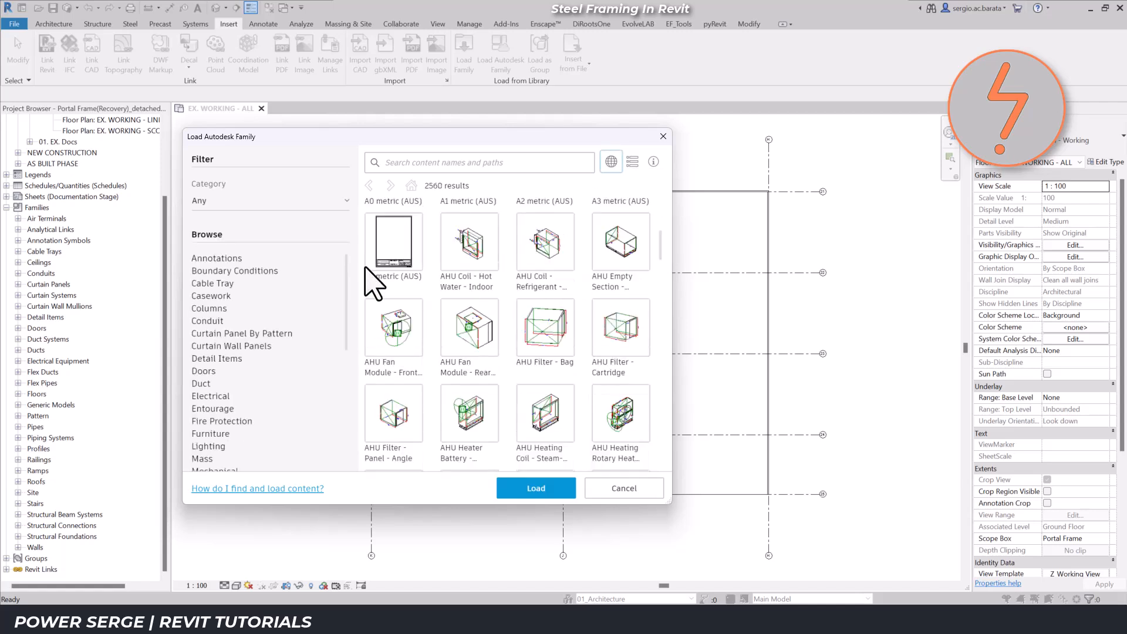
Filter the family library to Structural Columns, search for UB and narrow the results to Australian Standard steel
drag(347, 264, 342, 397)
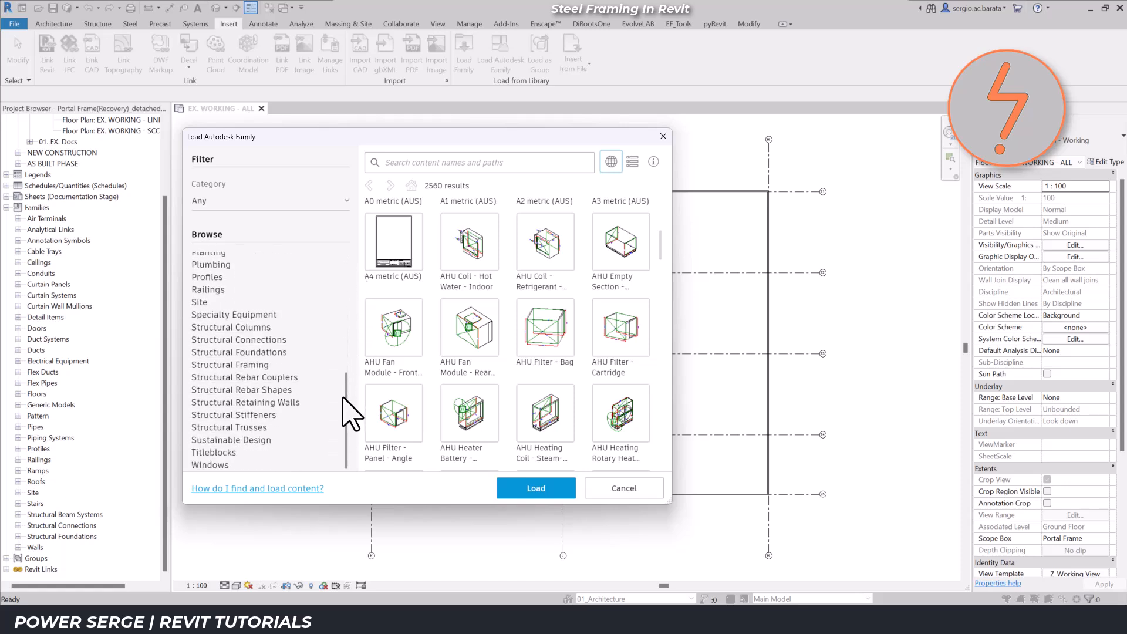
click(254, 331)
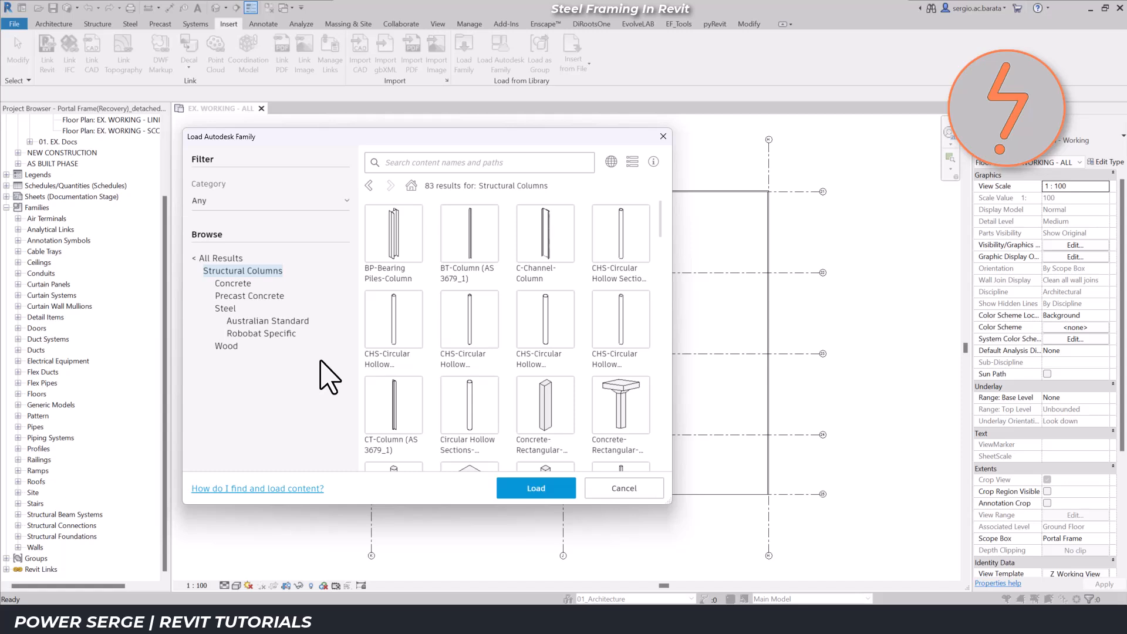
click(396, 167)
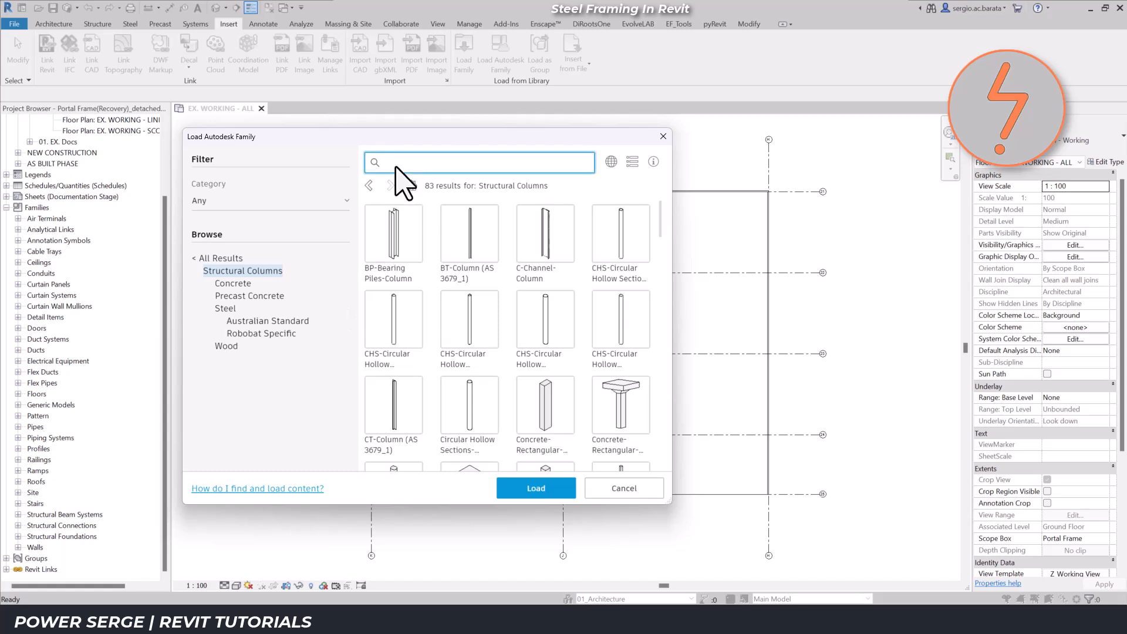
key(Return)
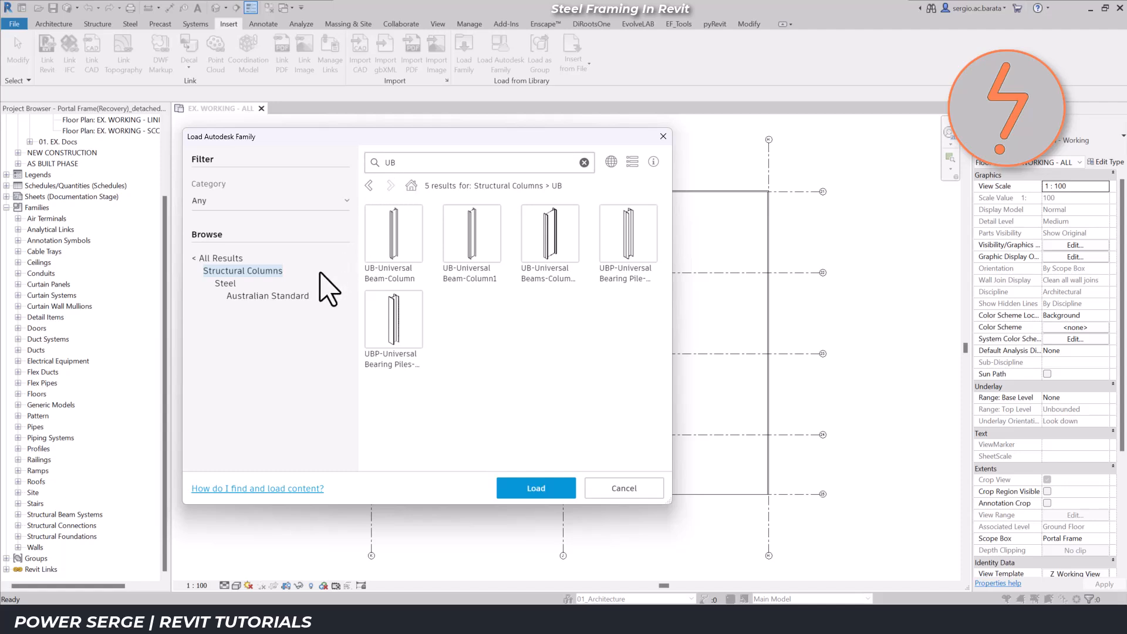
click(297, 298)
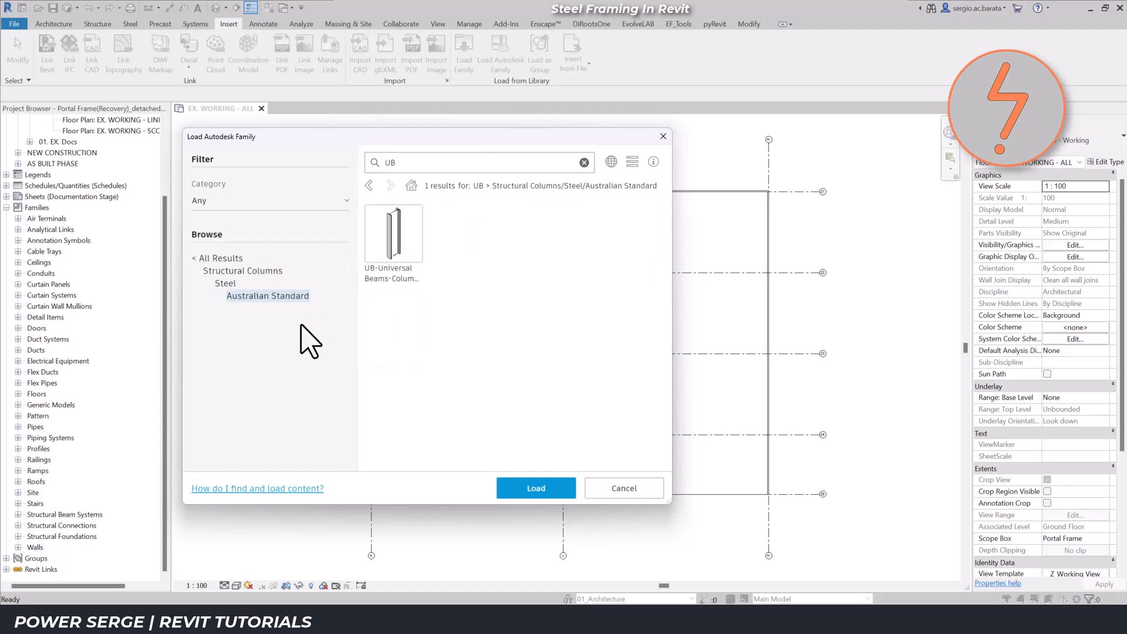
Load the UB-Universal Beams-Column family with the 610UB125 type
click(400, 257)
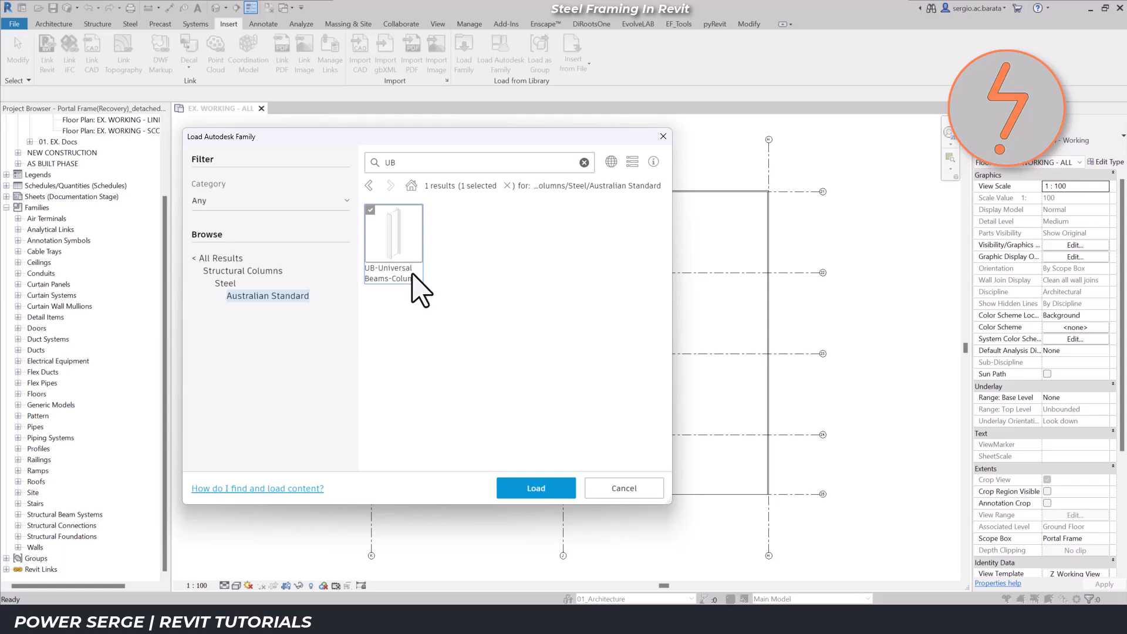
click(515, 494)
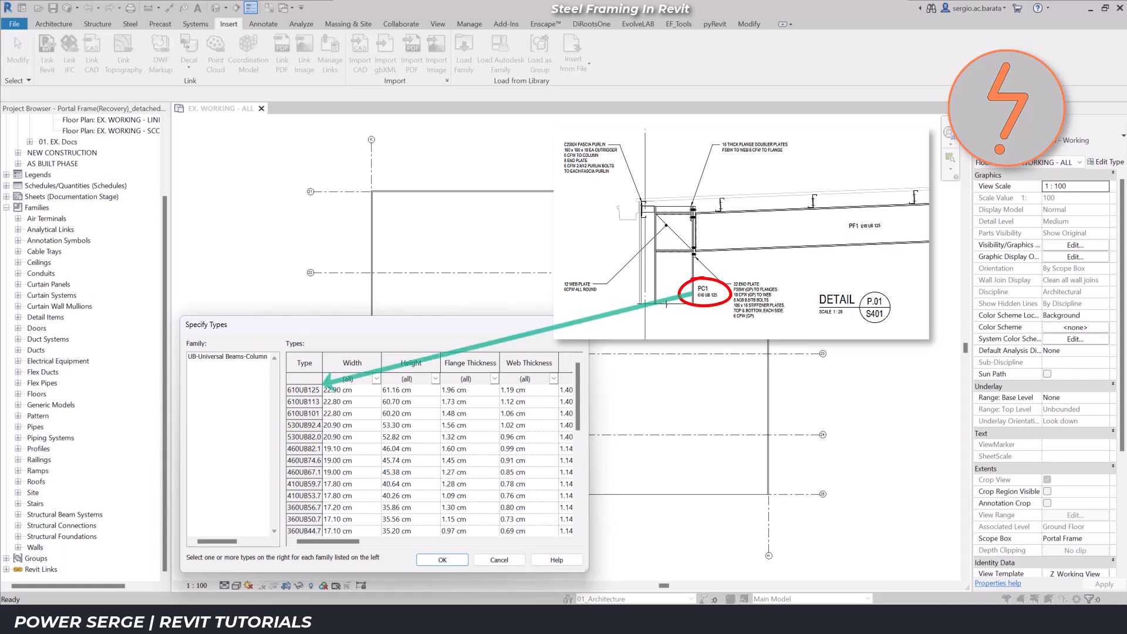
click(311, 390)
click(458, 561)
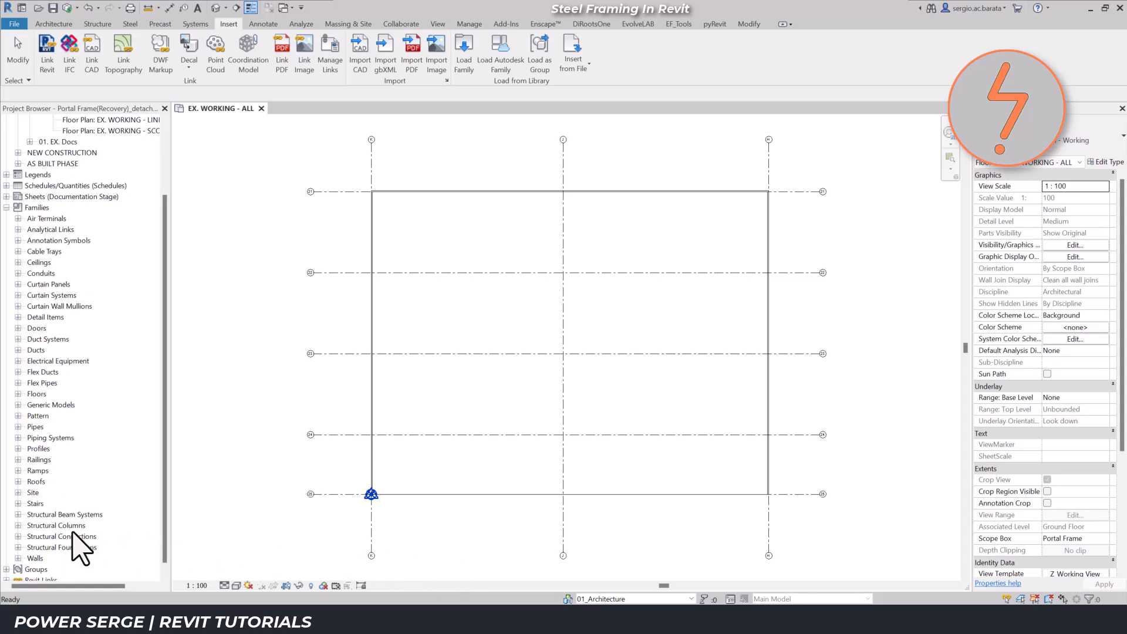
Find the loaded 610UB125 type under Structural Columns in the project's families and view its properties
click(18, 526)
click(30, 536)
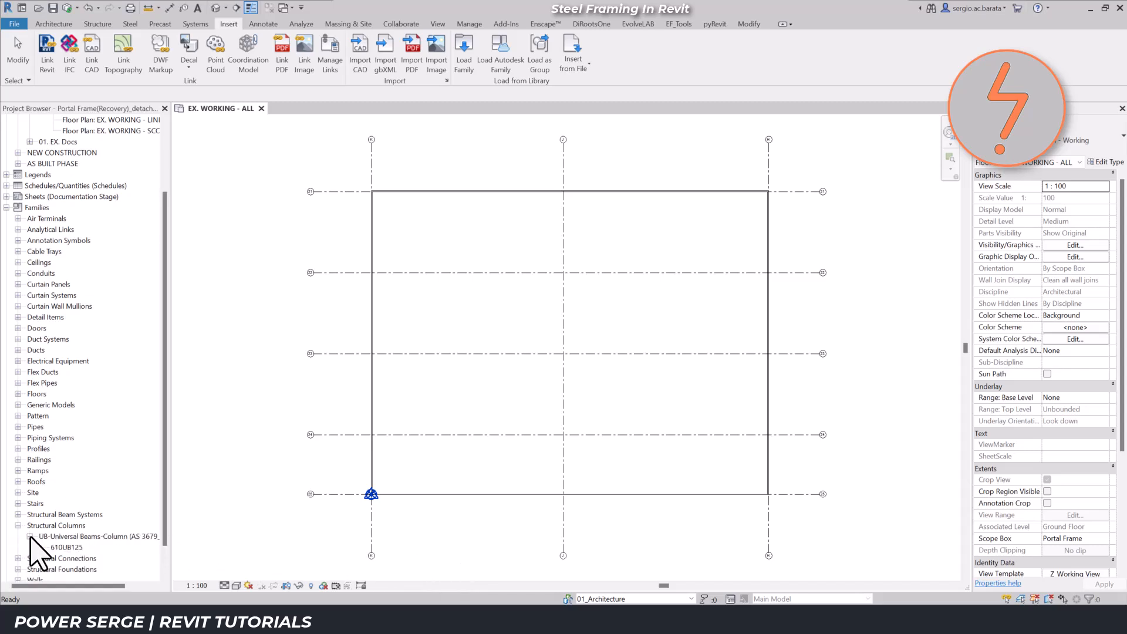
click(66, 547)
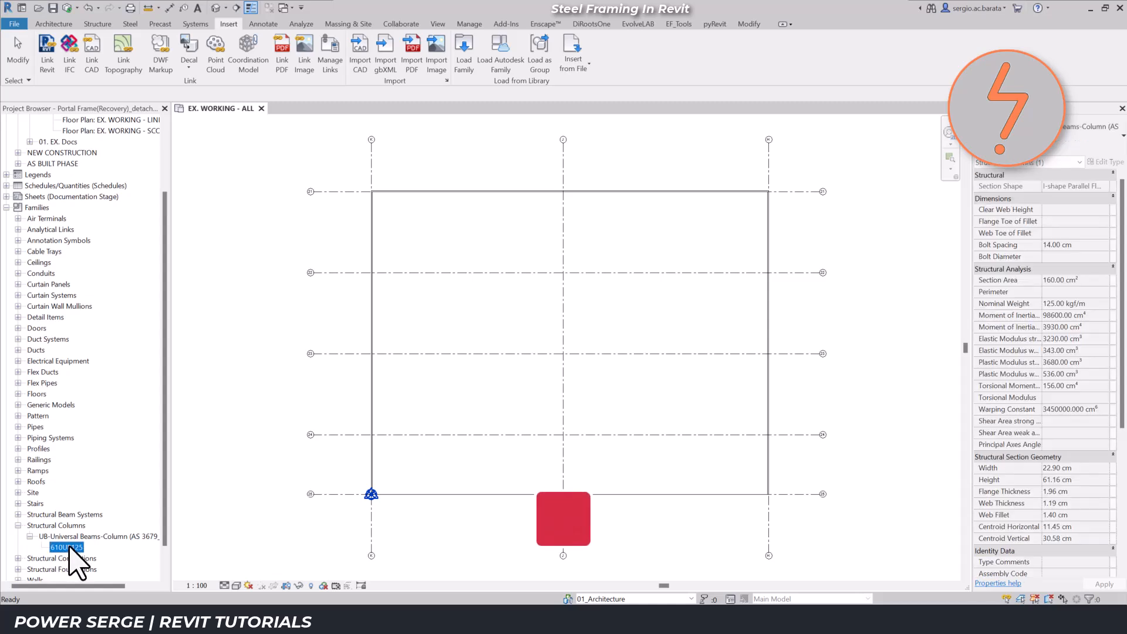
key(Escape)
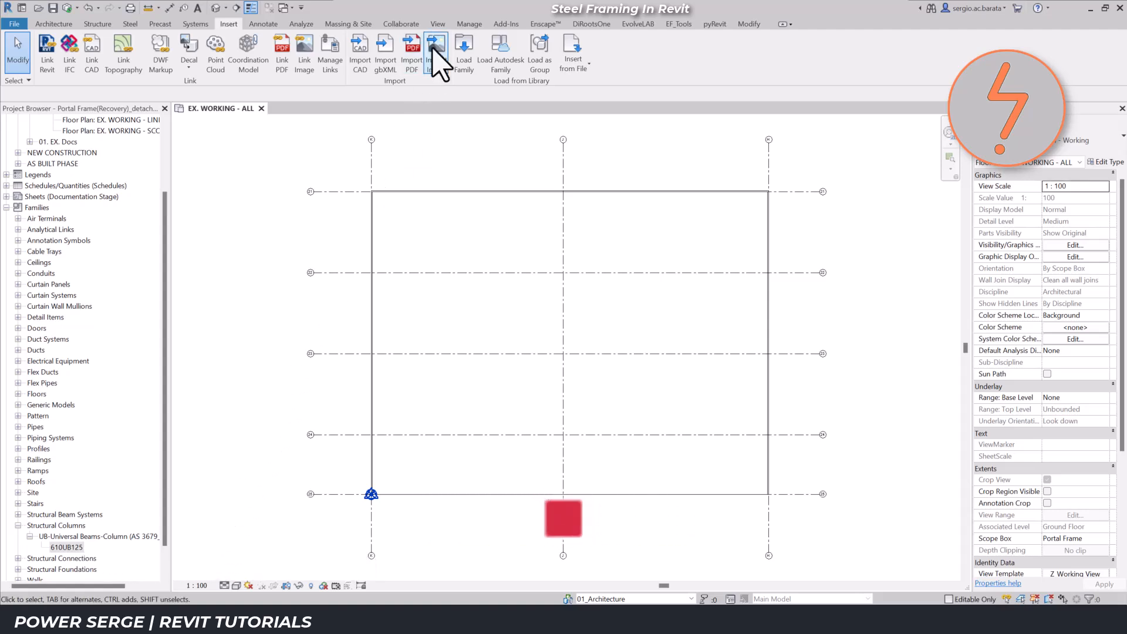
Draw a horizontal section line across the full building width, between the two lowest horizontal grid lines in plan
click(438, 23)
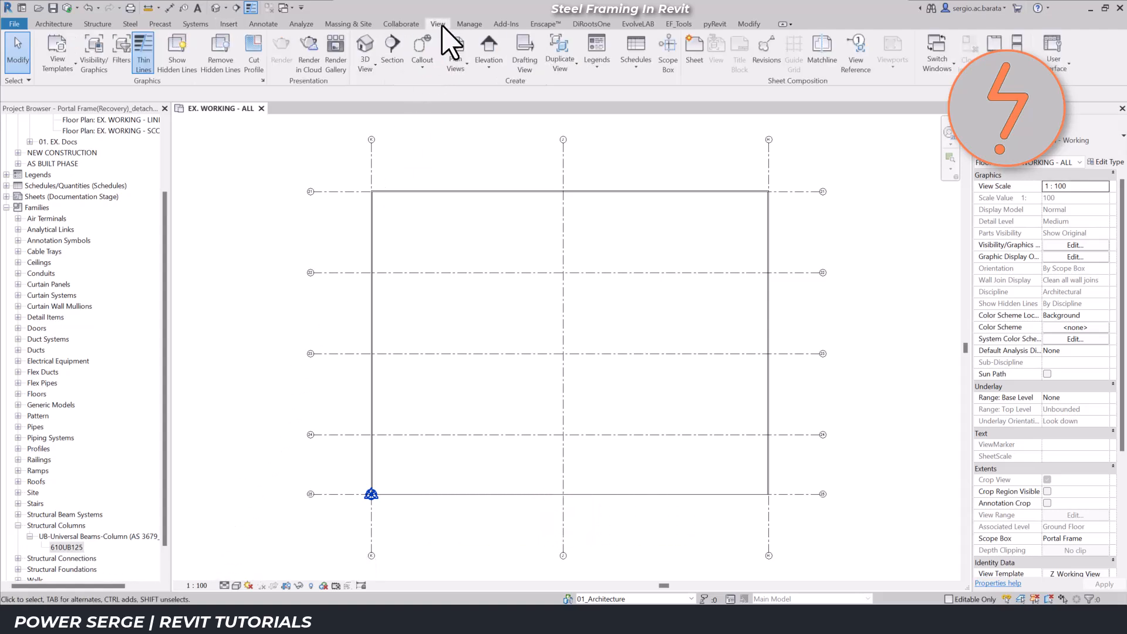
click(392, 52)
click(289, 456)
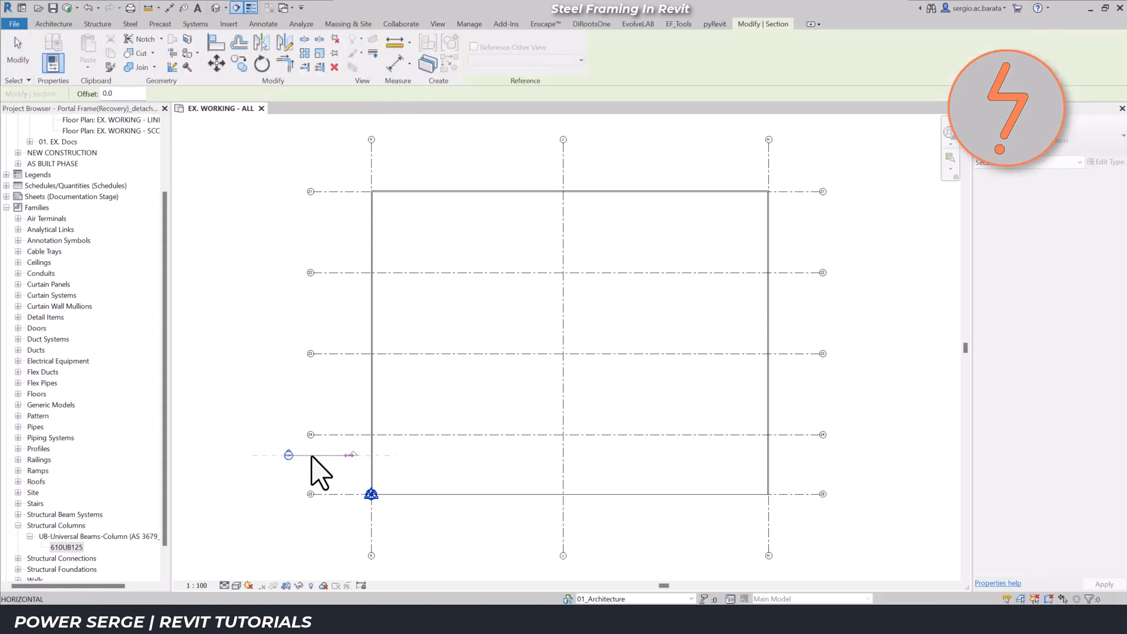
click(837, 461)
key(Escape)
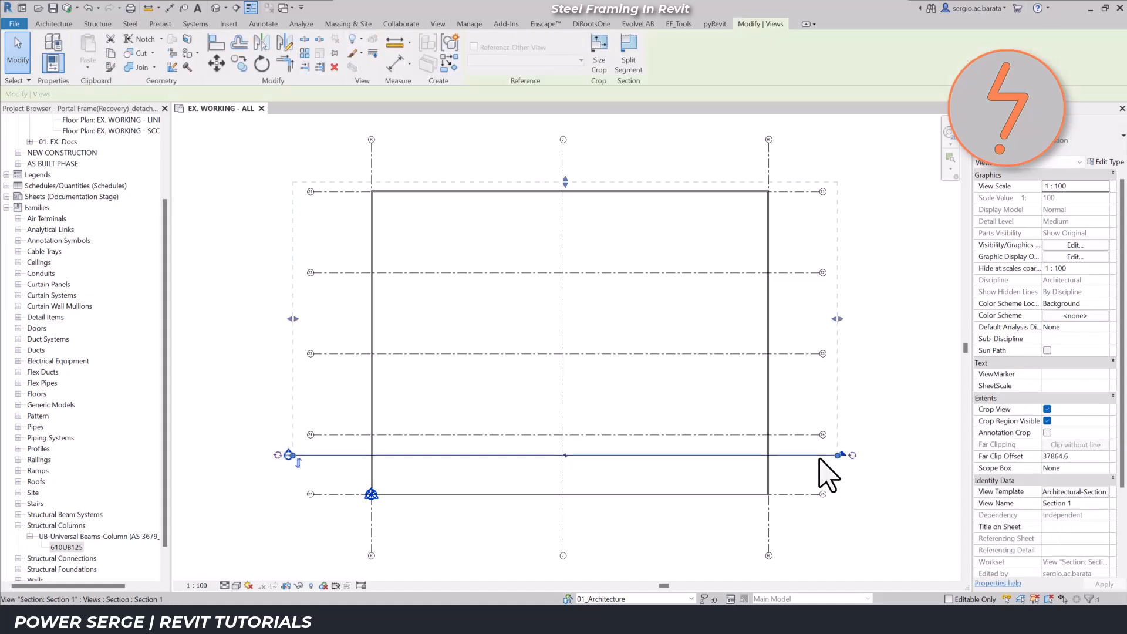
Assign the Portal Frame scope box to the new section
click(1105, 468)
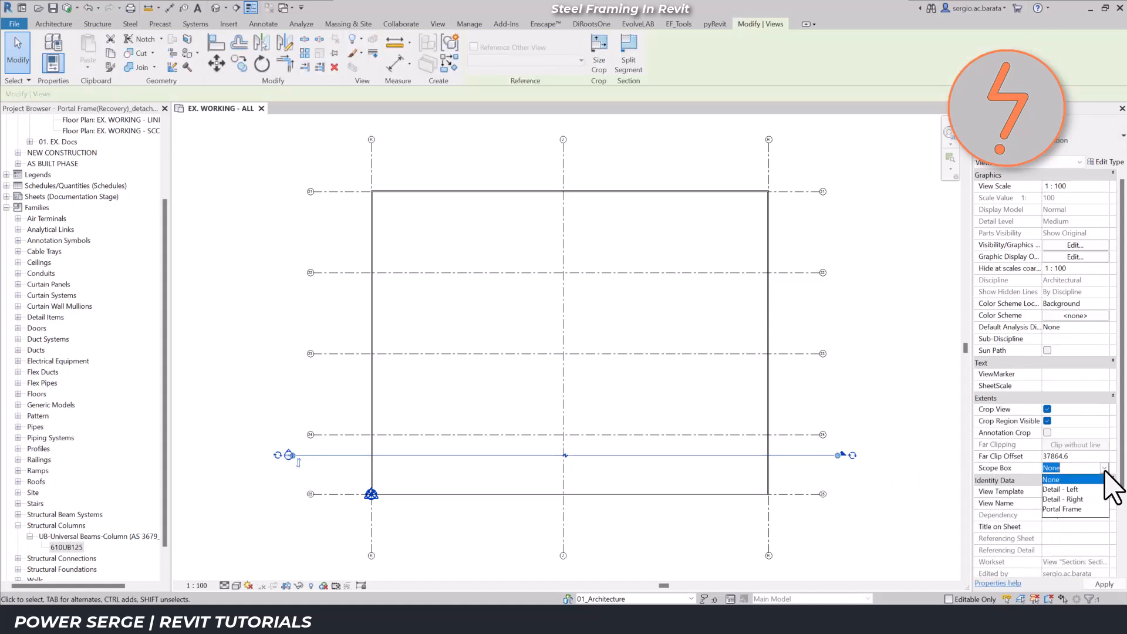
click(1087, 509)
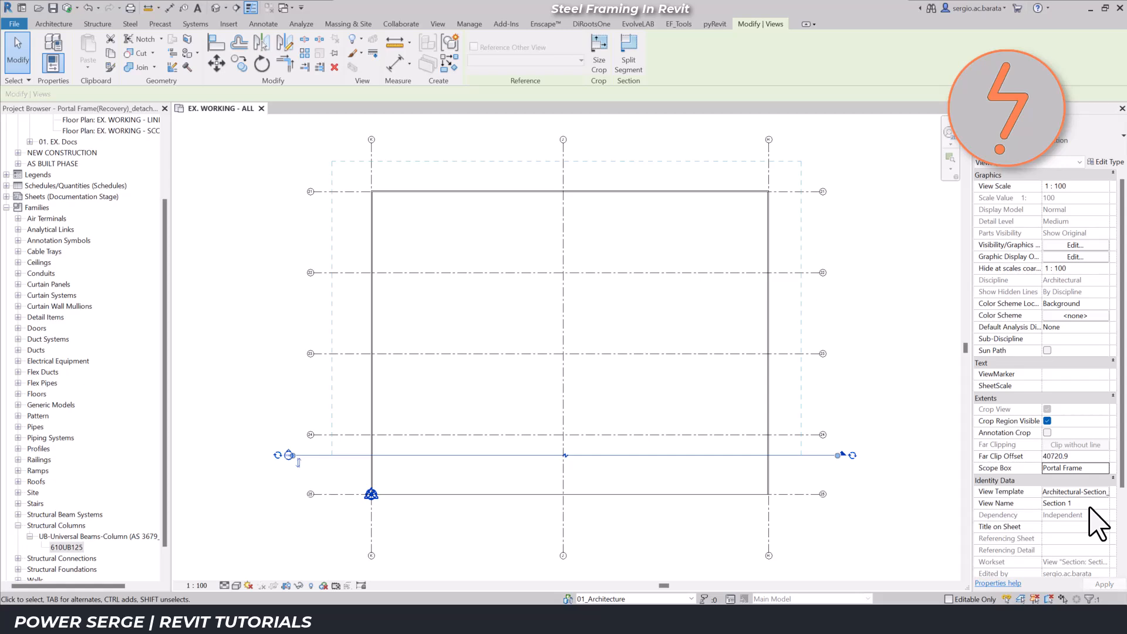
click(898, 493)
Open the Section 1 view and examine the Apex and Spring Height levels near grid K
scroll(162, 353, up, 3)
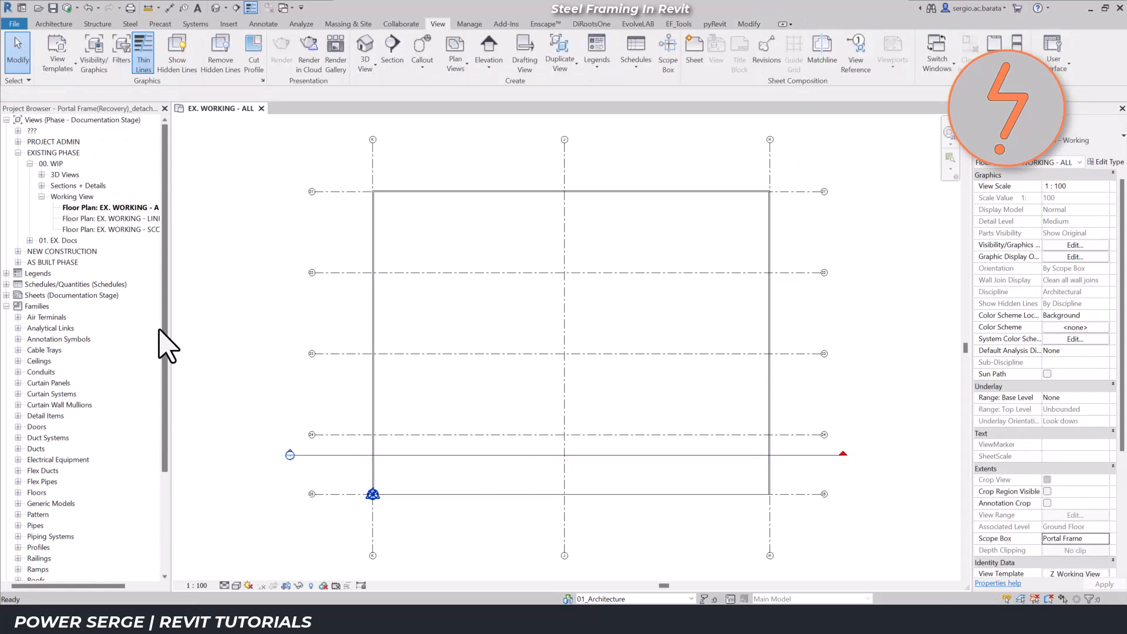
click(42, 186)
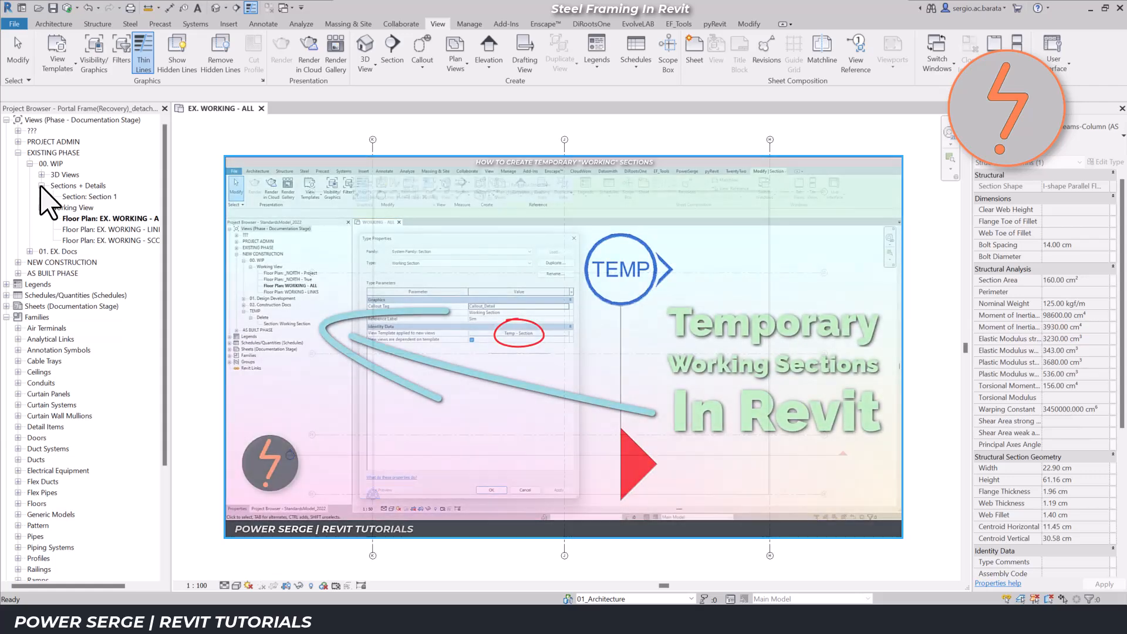
click(243, 376)
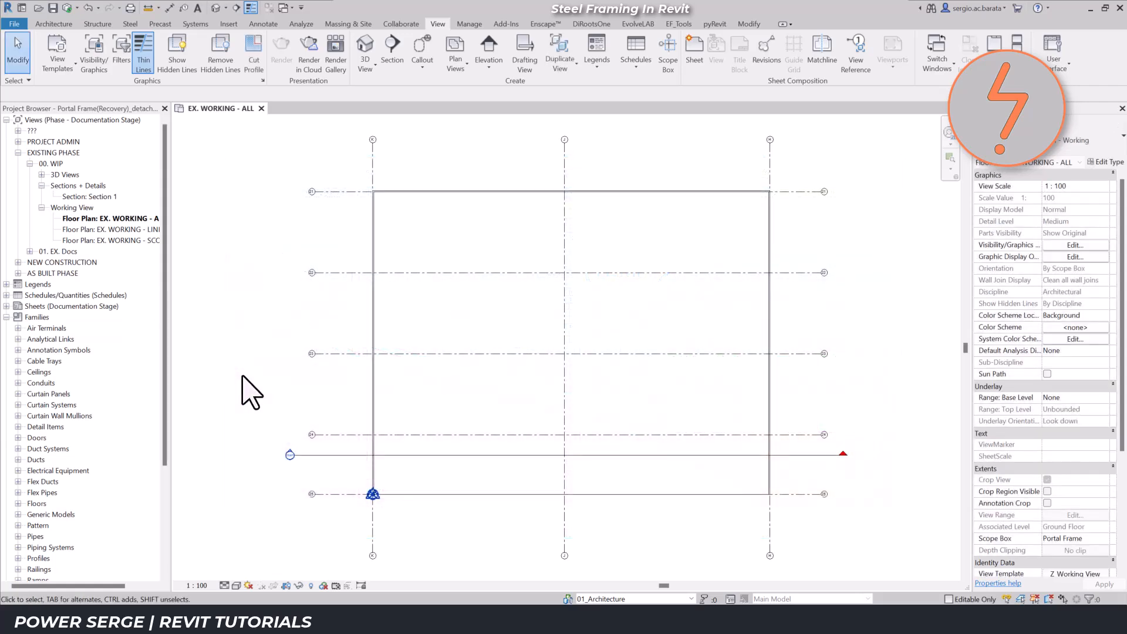
right_click(301, 455)
click(332, 182)
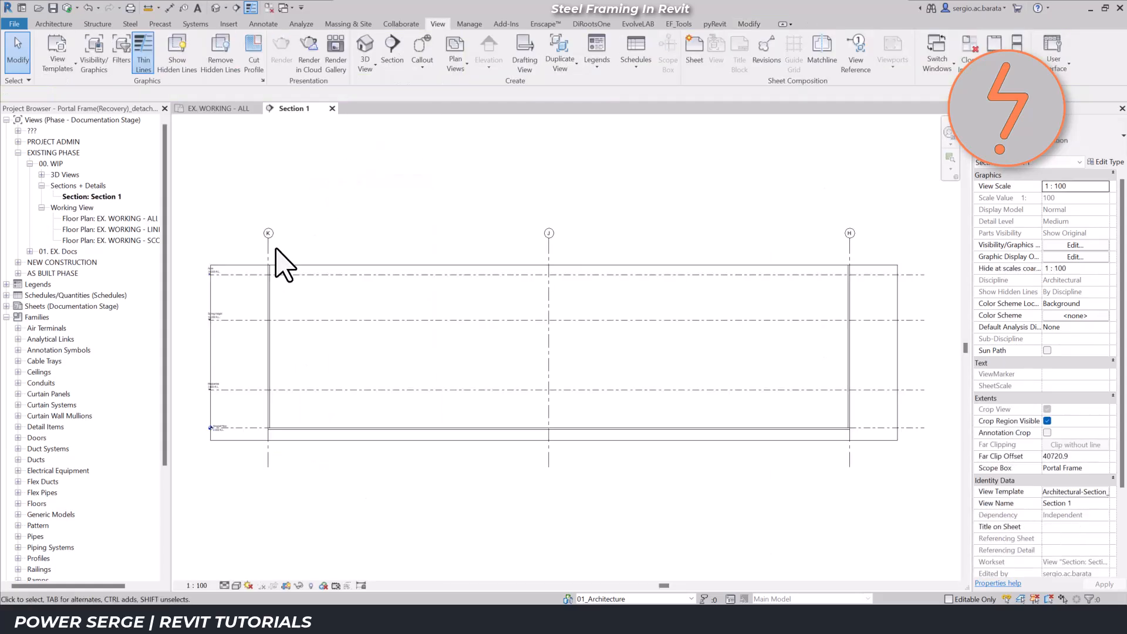
right_click(186, 290)
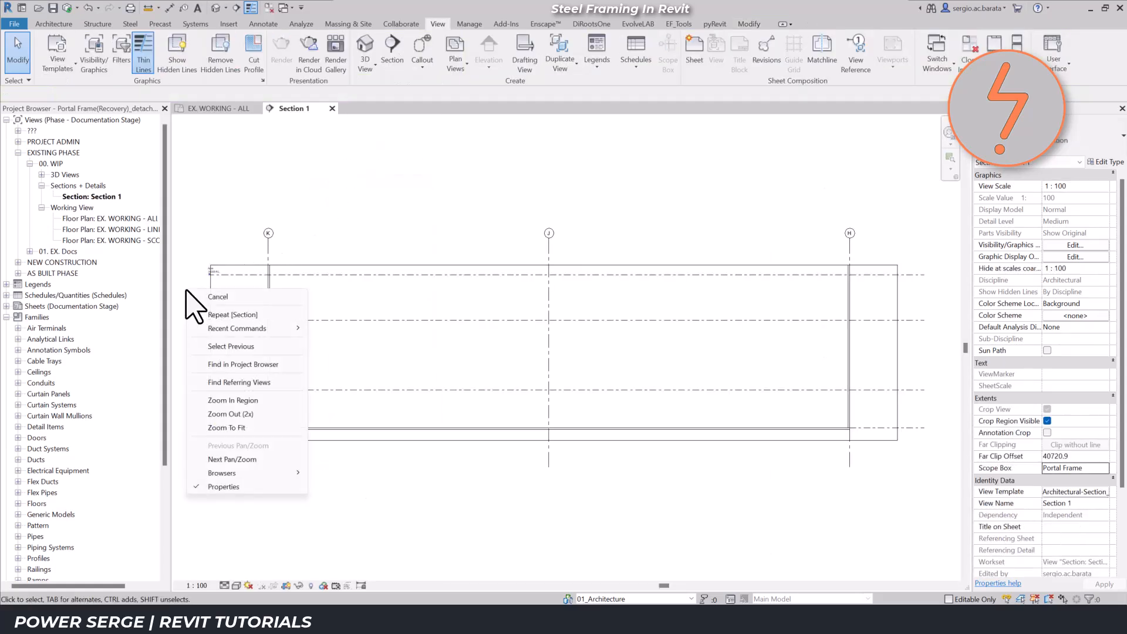
click(265, 459)
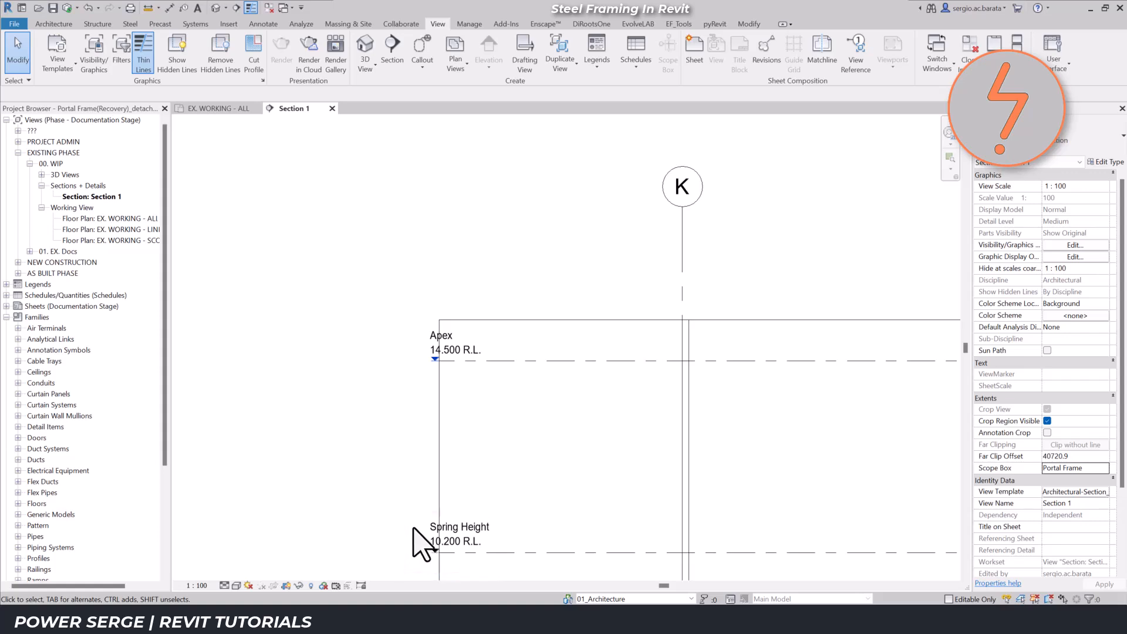
Create a structural plan for the Spring Height level from the EX. WORKING - ALL plan and find it under RCP + Roof
click(223, 111)
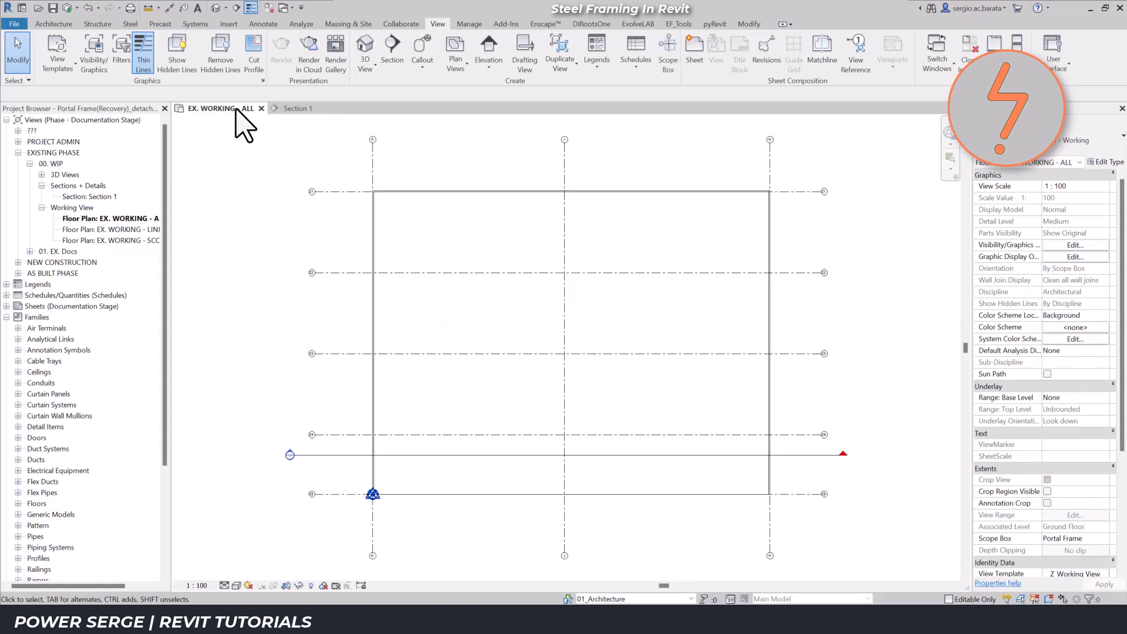
click(456, 63)
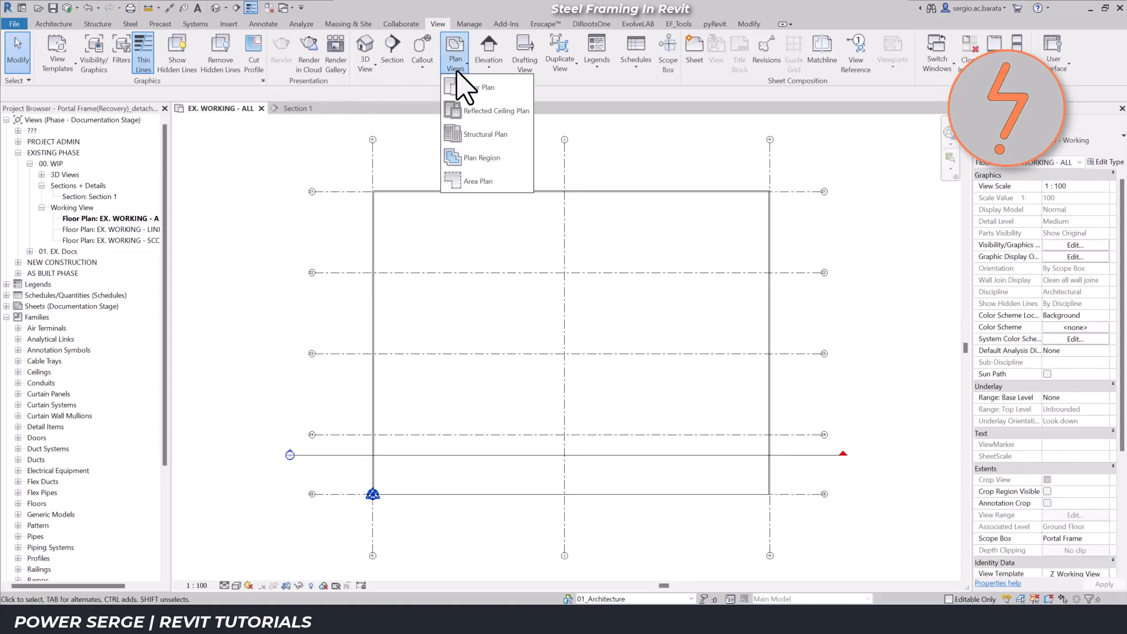
click(504, 134)
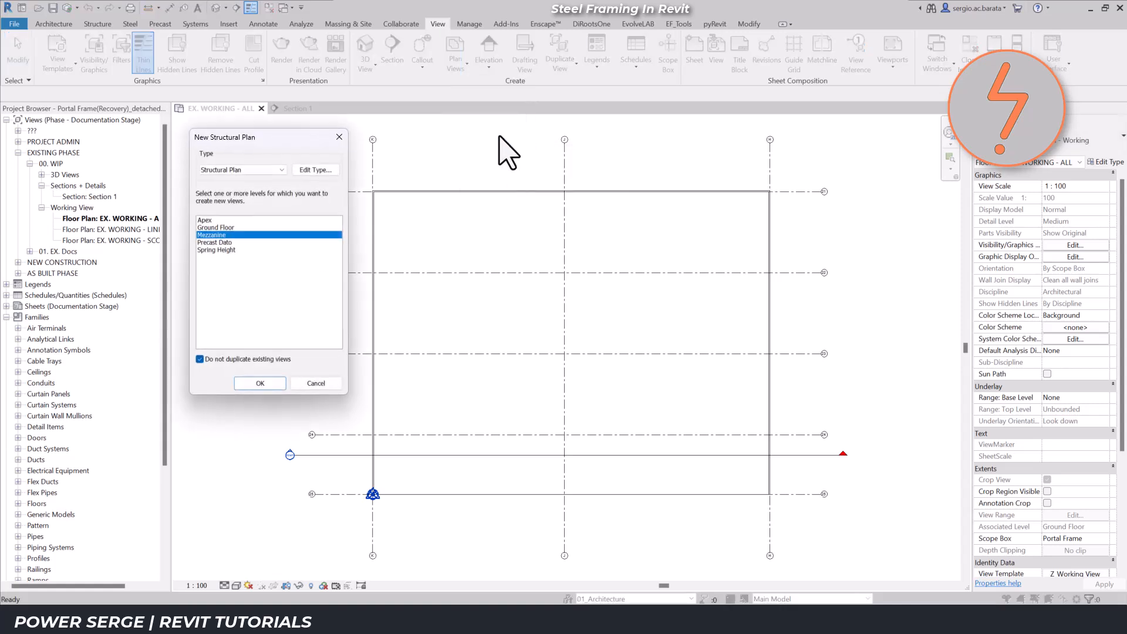
click(225, 250)
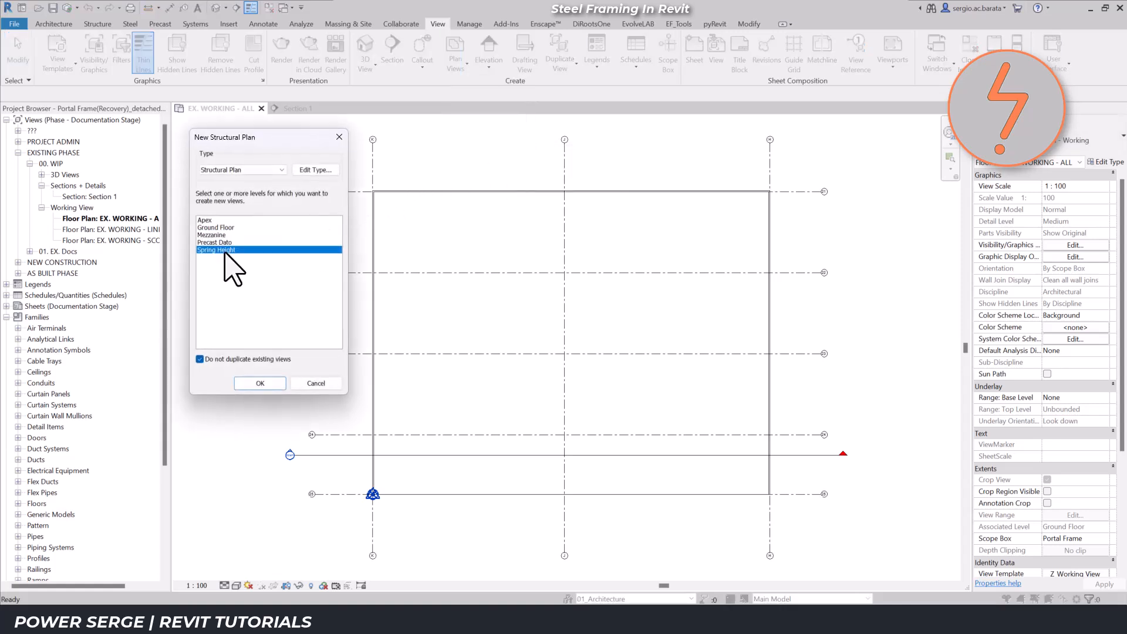
click(259, 383)
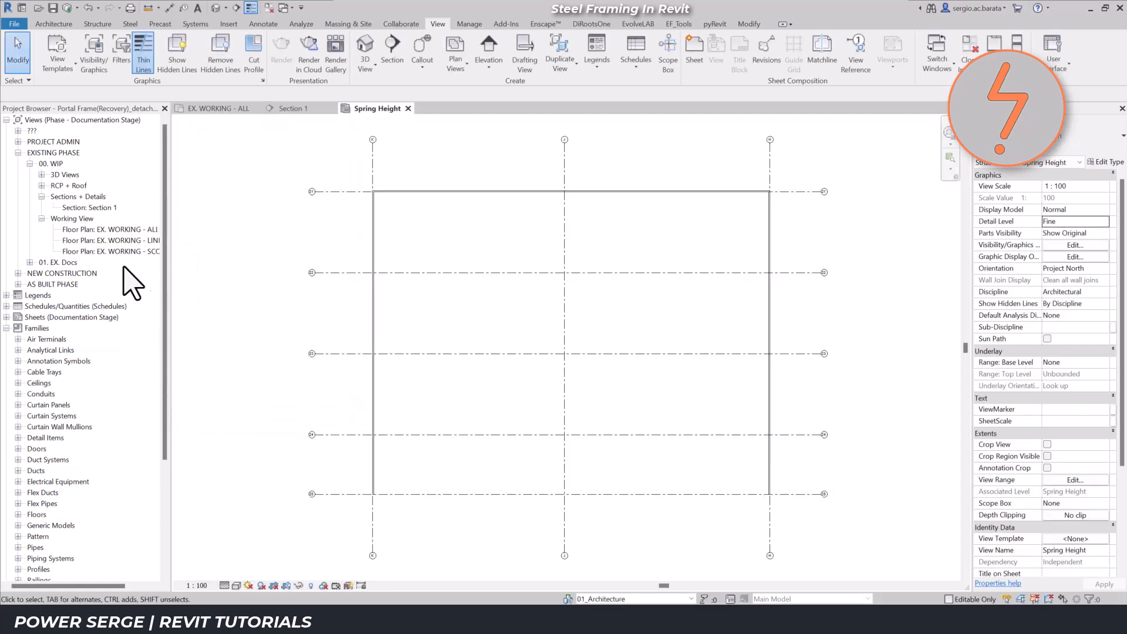
click(42, 185)
key(Escape)
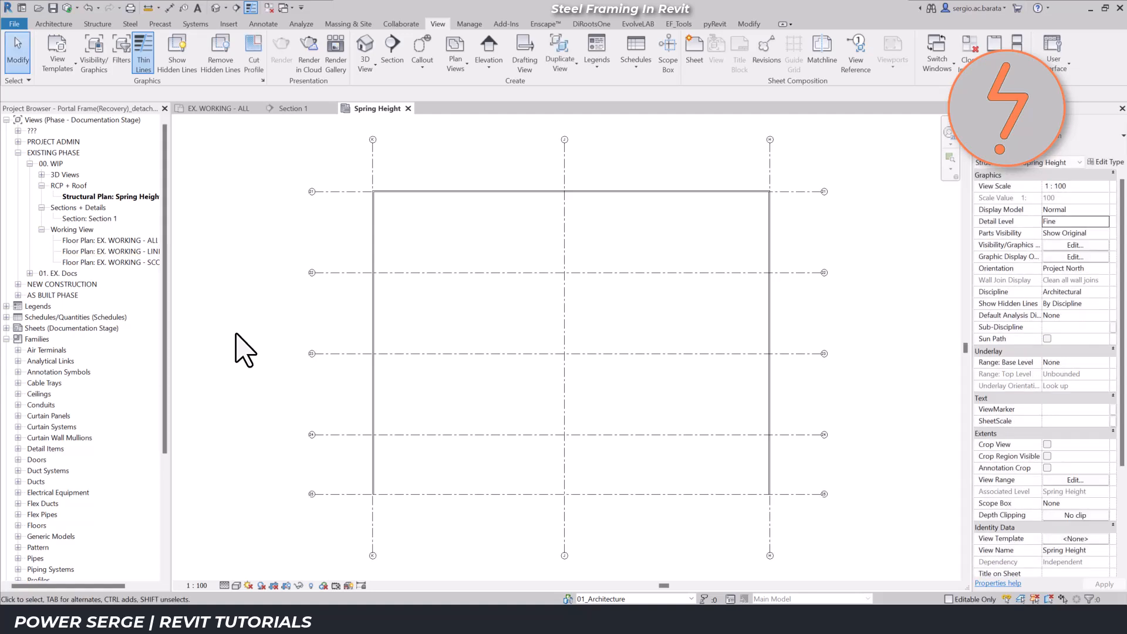
Place a 610UB125 structural column on grid 24 just inside the grid K wall in the EX. WORKING - ALL plan
click(219, 109)
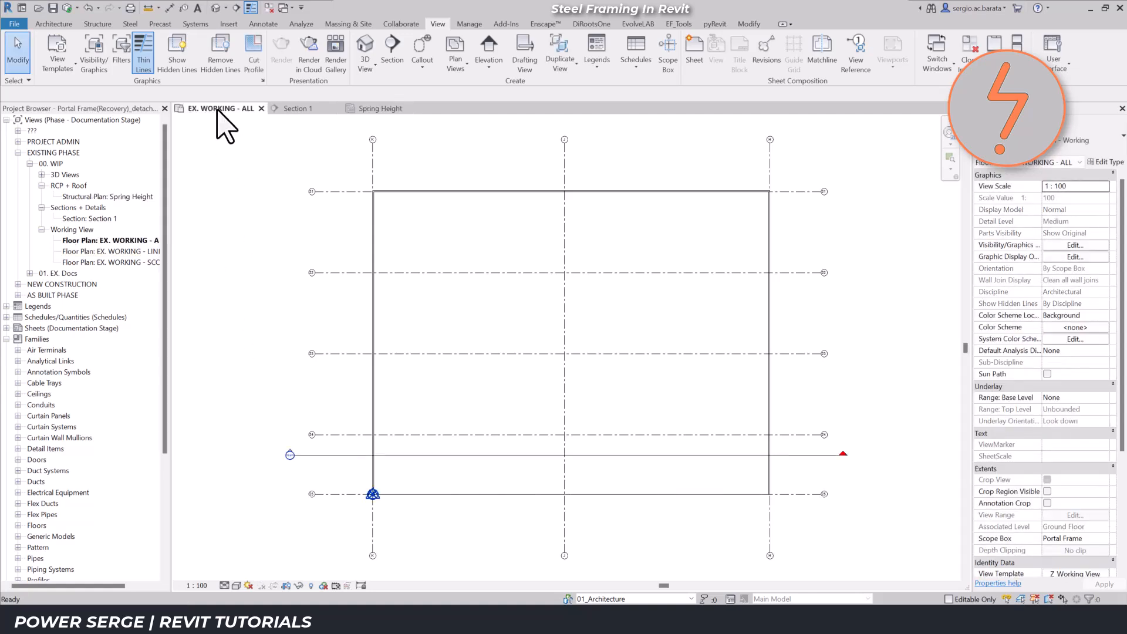
drag(165, 417, 173, 551)
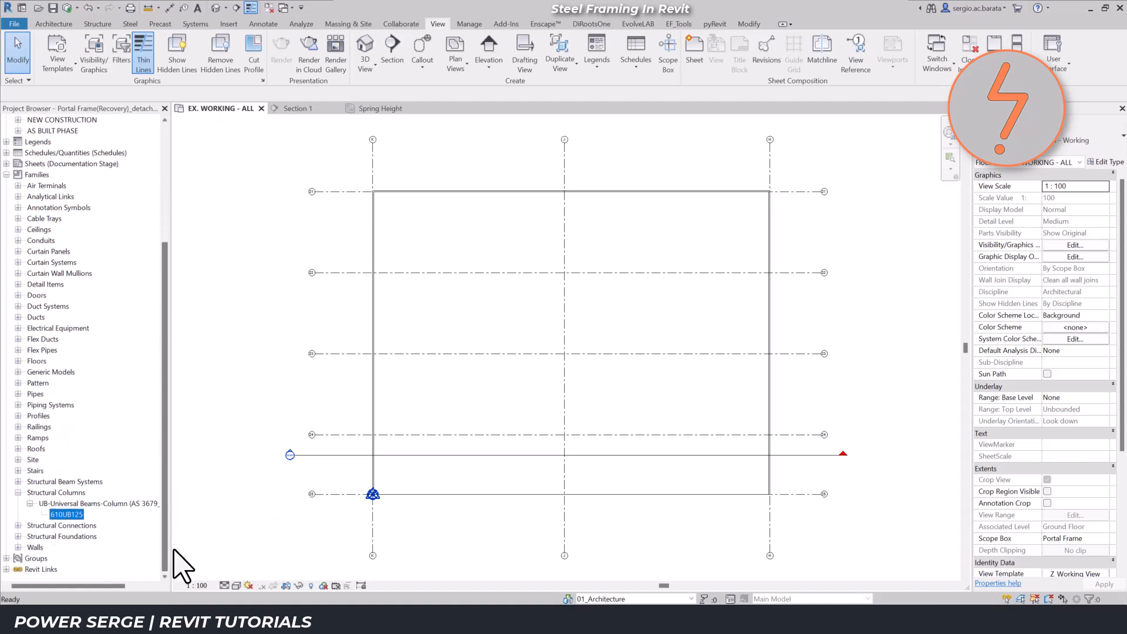
right_click(77, 515)
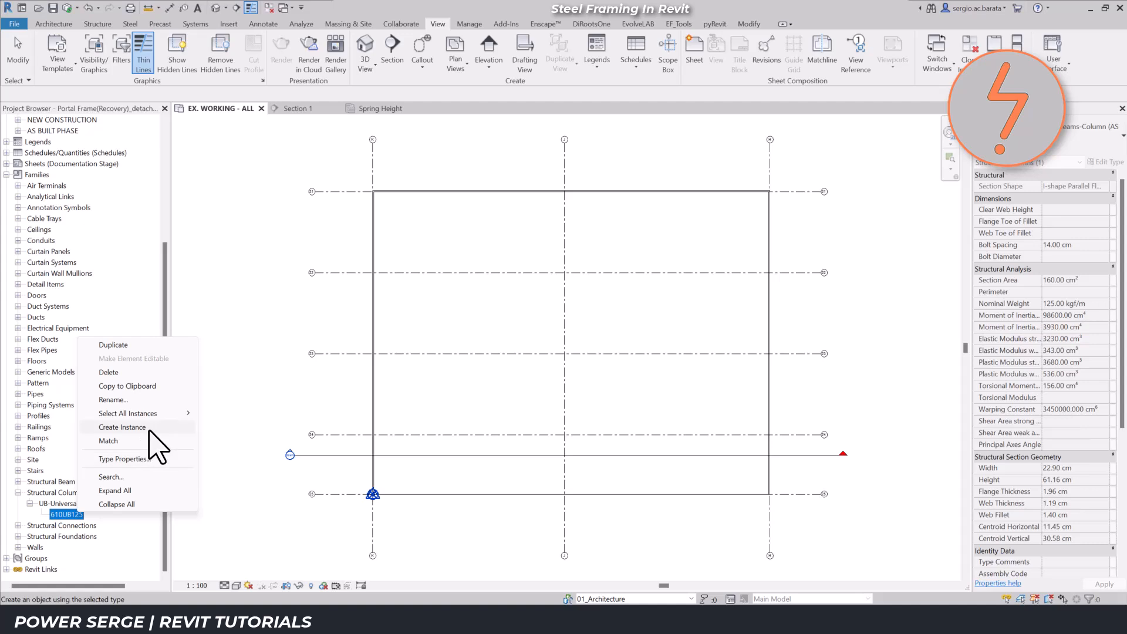
click(122, 428)
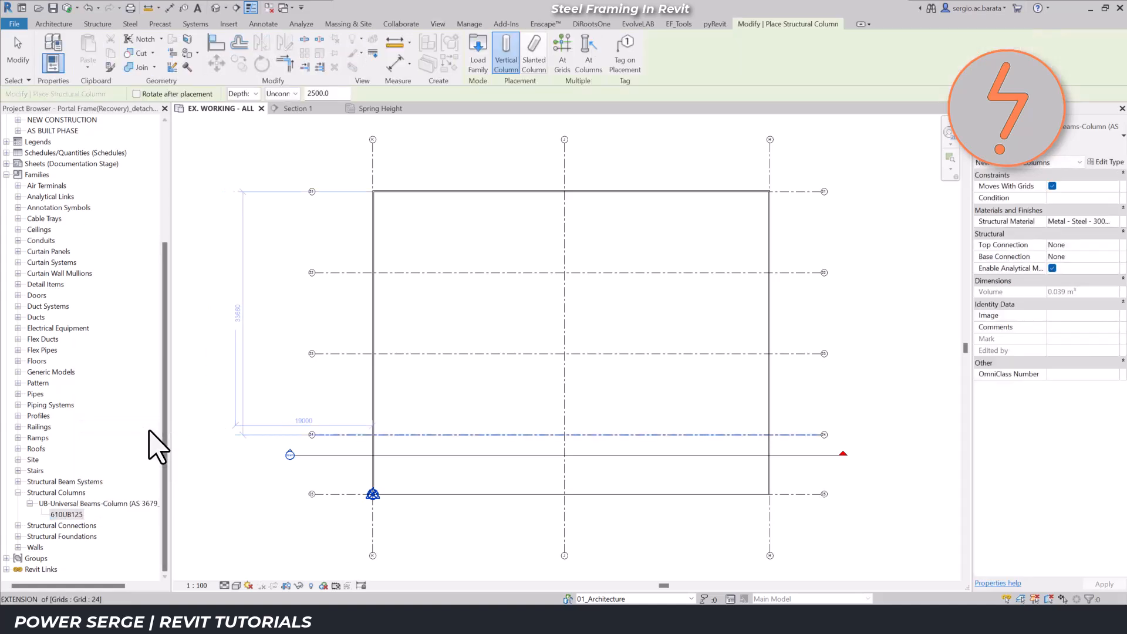
click(381, 435)
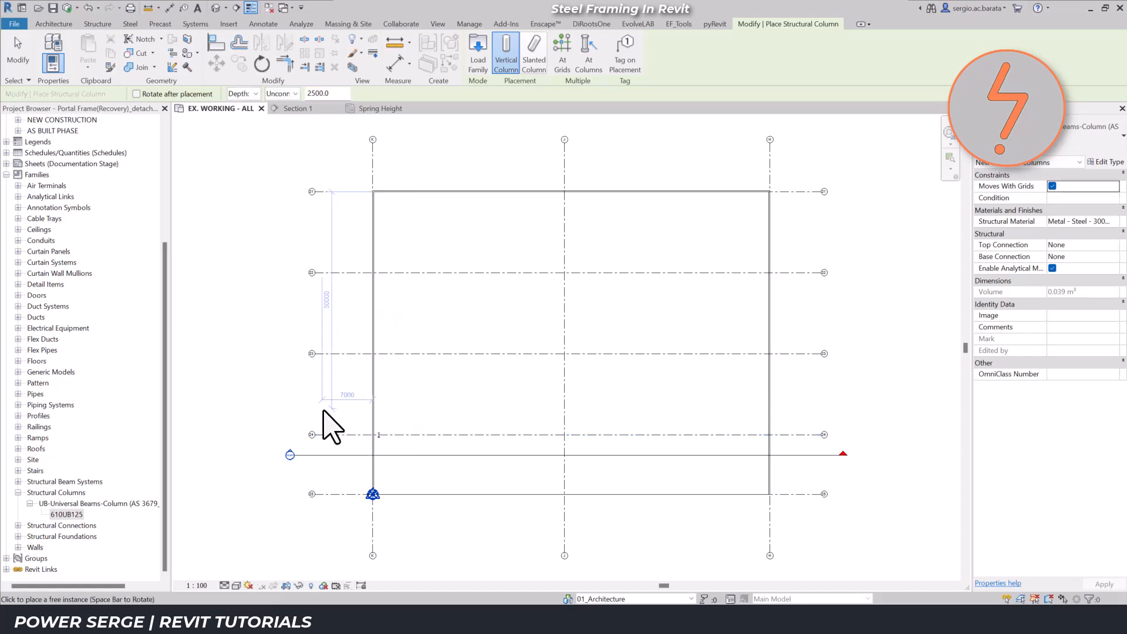
key(Escape)
key(Escape)
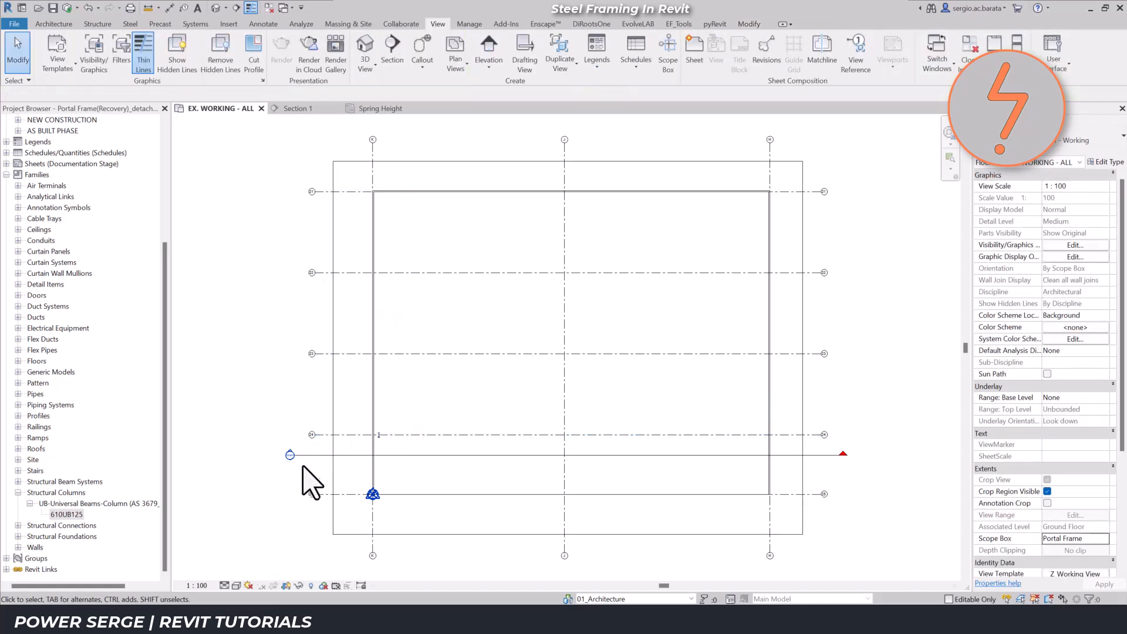
Rotate the column near grid K so its web runs along grid 24, and align its outer flange with the wall's inner face
right_click(300, 472)
click(313, 433)
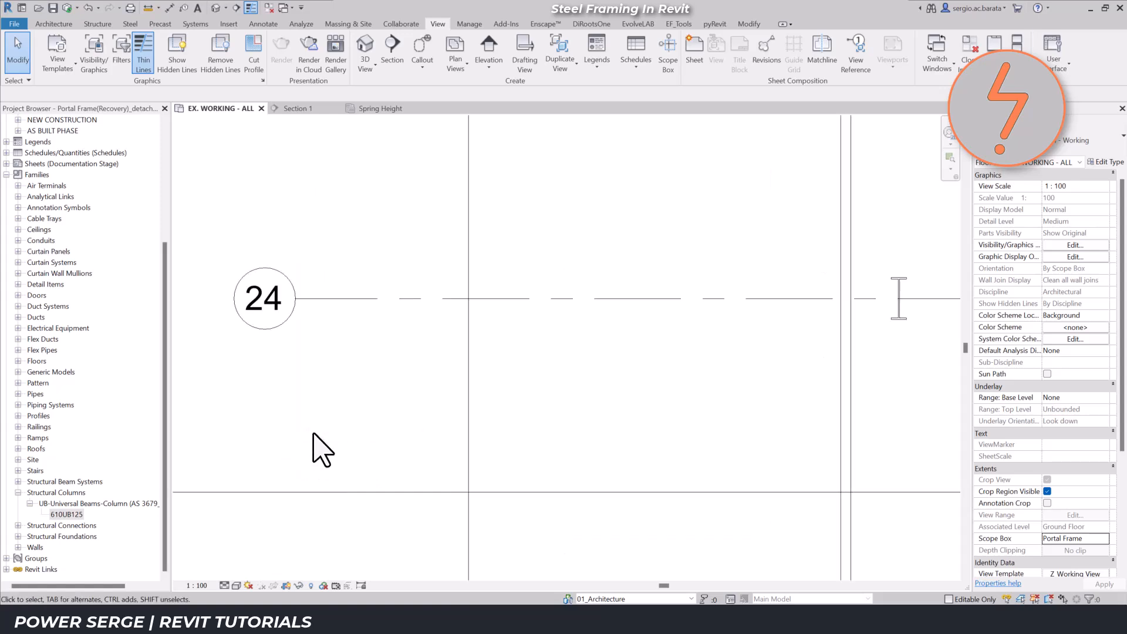
click(899, 317)
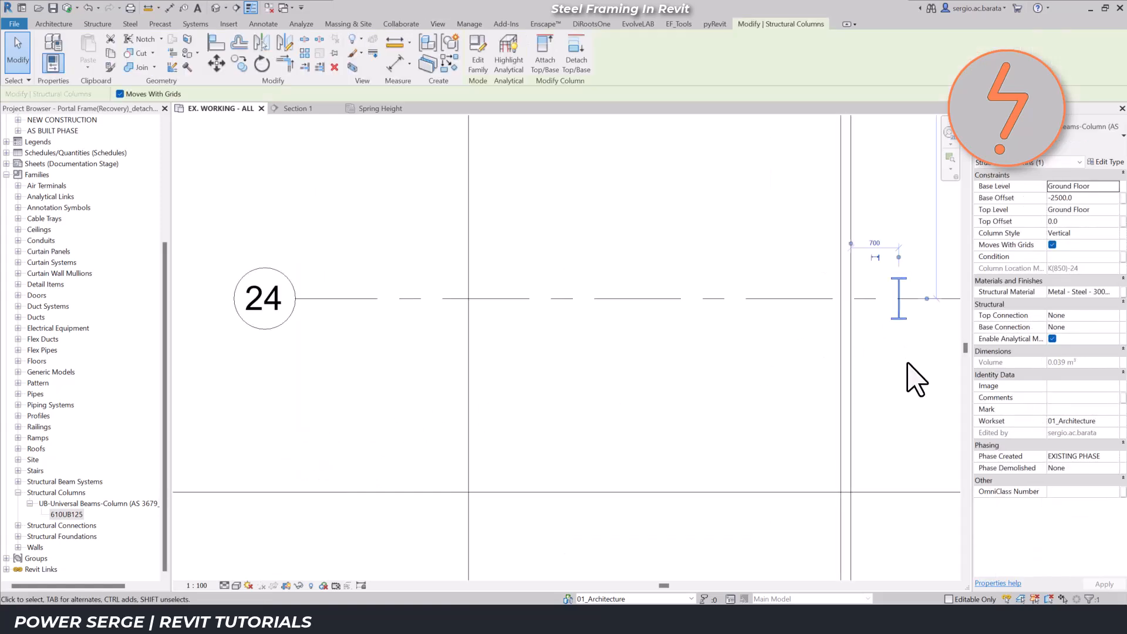
key(Escape)
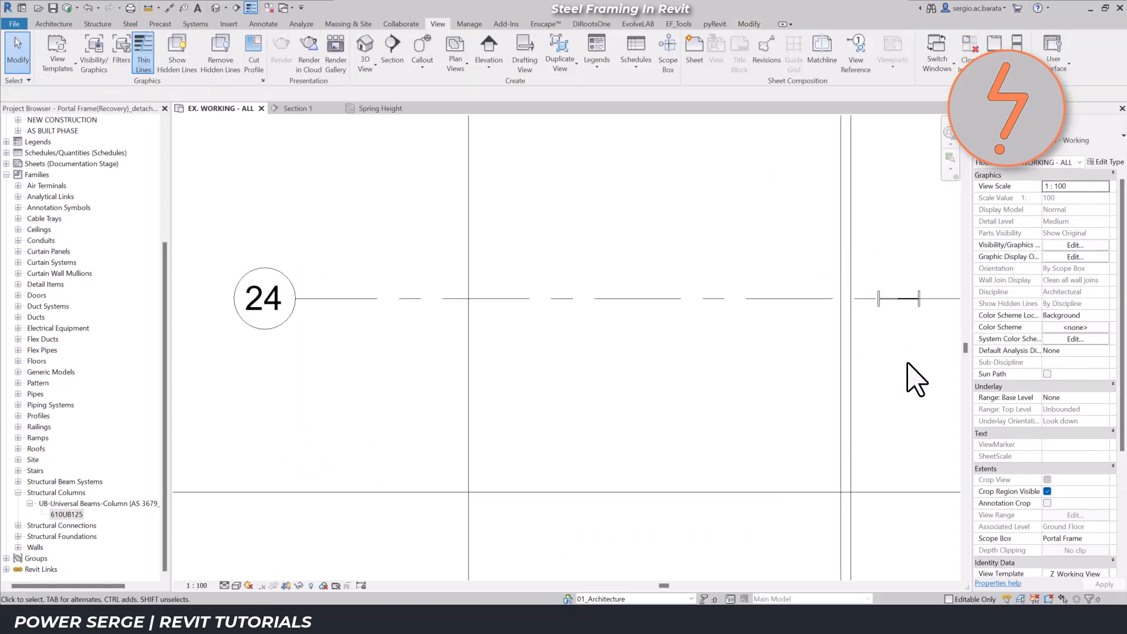
key(a)
key(l)
click(852, 313)
click(872, 307)
key(Escape)
right_click(890, 369)
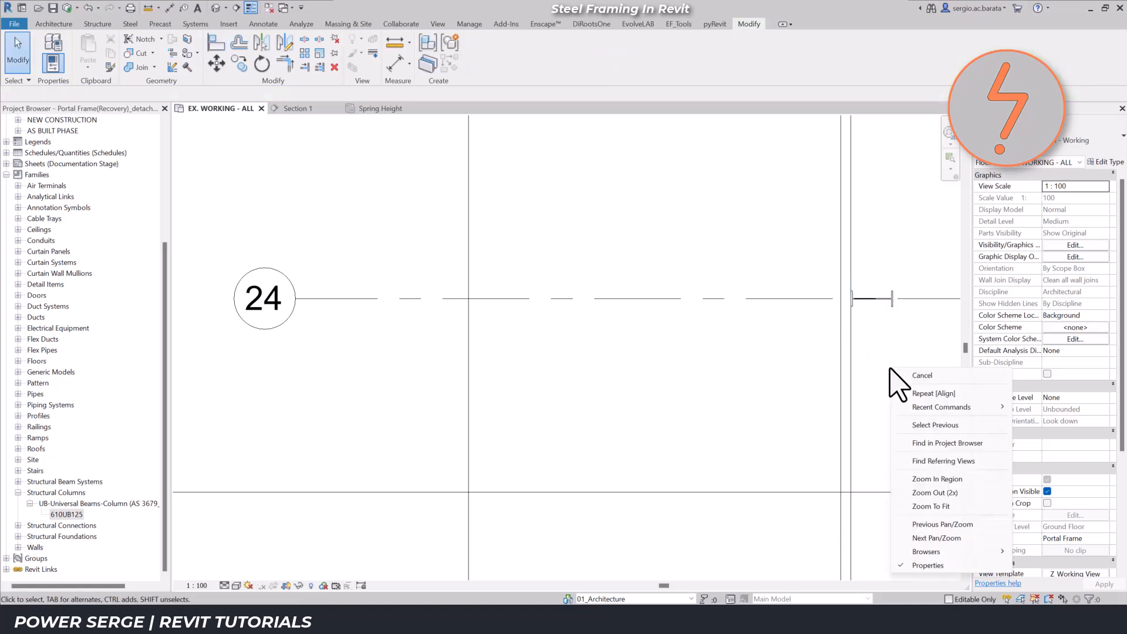
click(942, 524)
Place a second 610UB125 structural column on grid 24 just inside the wall at grid H
right_click(69, 514)
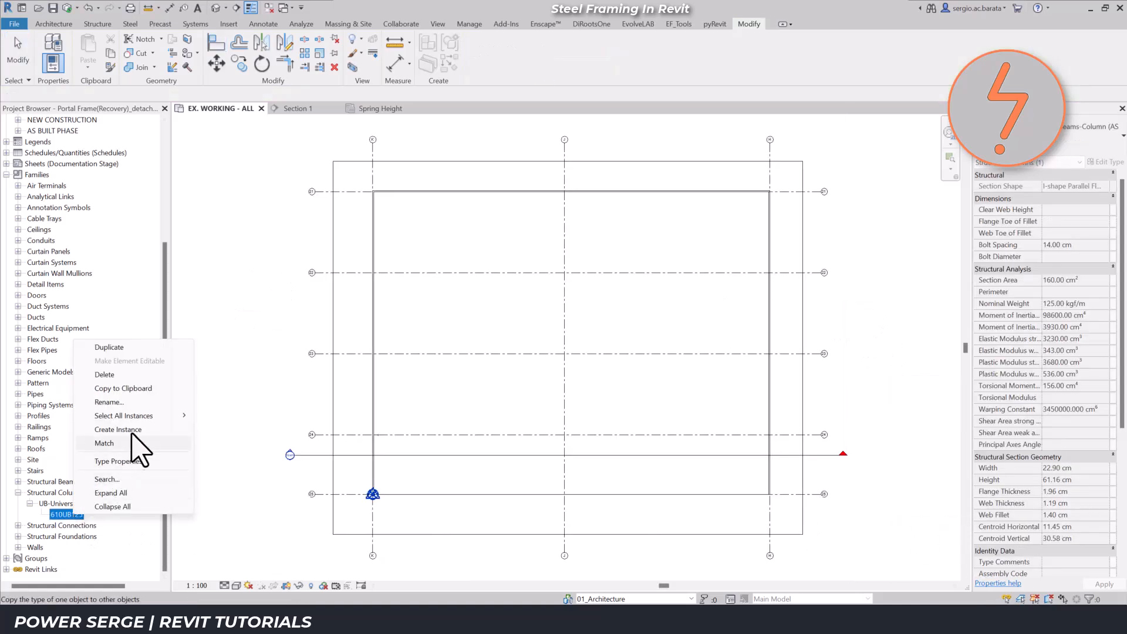
click(131, 433)
click(746, 435)
key(Escape)
key(Escape)
Rotate the column near grid H so its web runs along grid 24, and align its outer flange with that wall's inner face
right_click(824, 418)
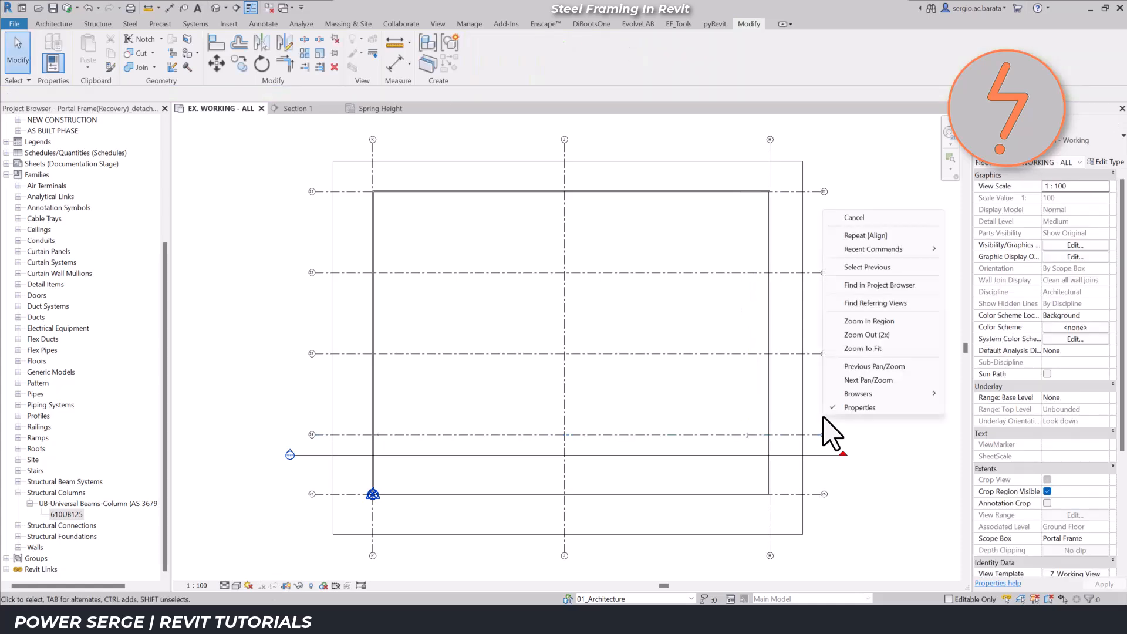
click(869, 380)
click(249, 282)
key(Escape)
key(a)
key(l)
click(428, 381)
click(267, 291)
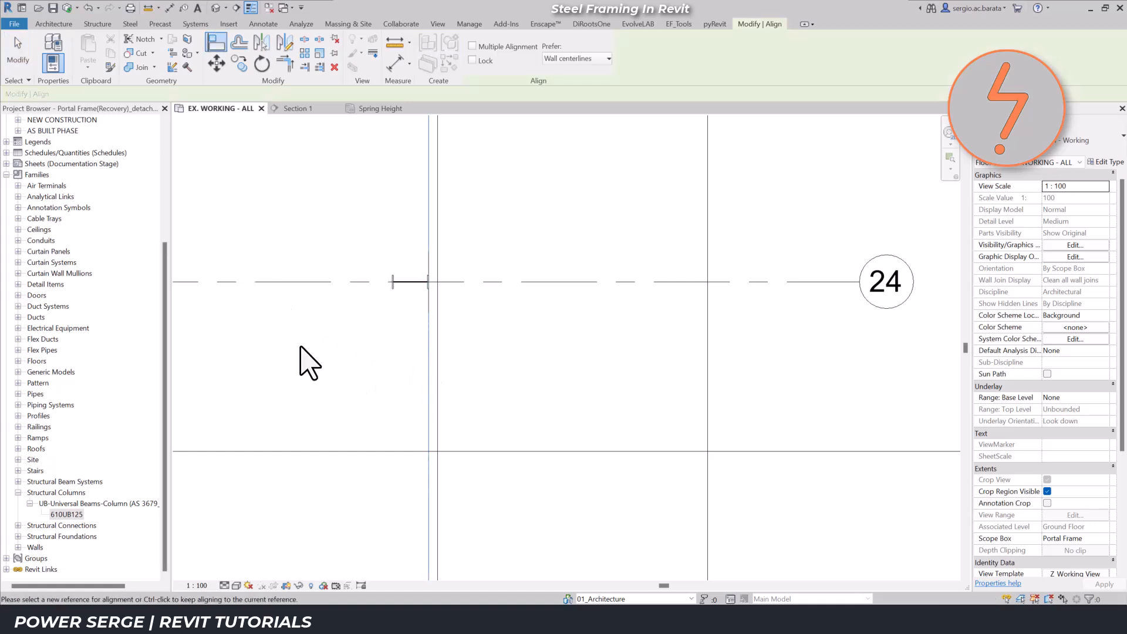
right_click(300, 347)
click(376, 483)
key(Escape)
key(Escape)
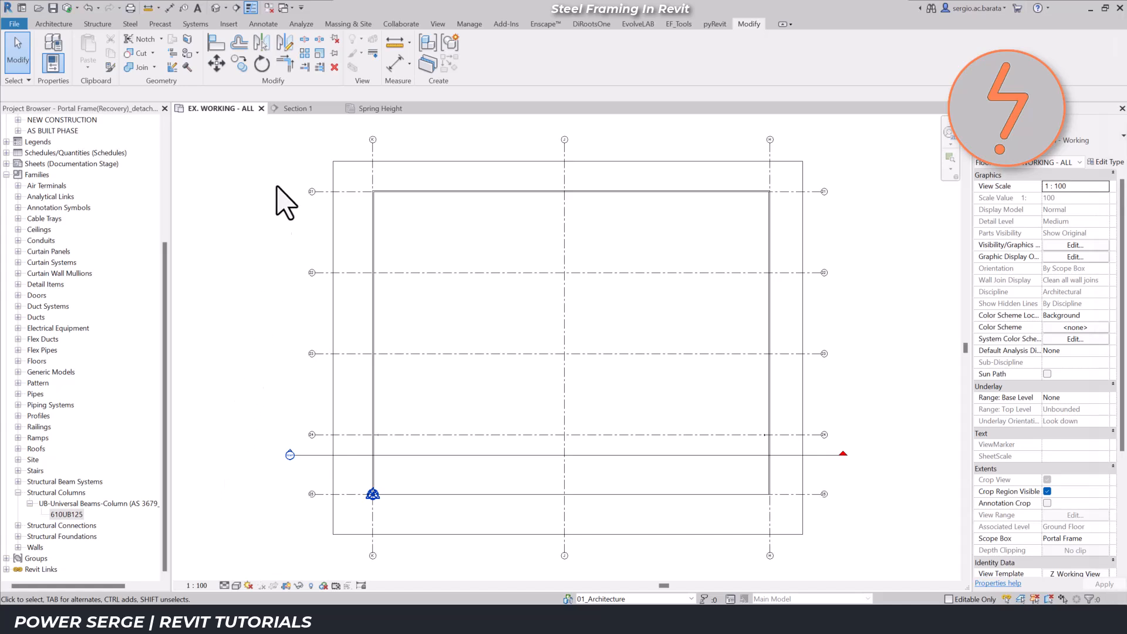
In Section 1, set both columns' top level to Spring Height, base offset to 0 and top offset to 700
click(292, 111)
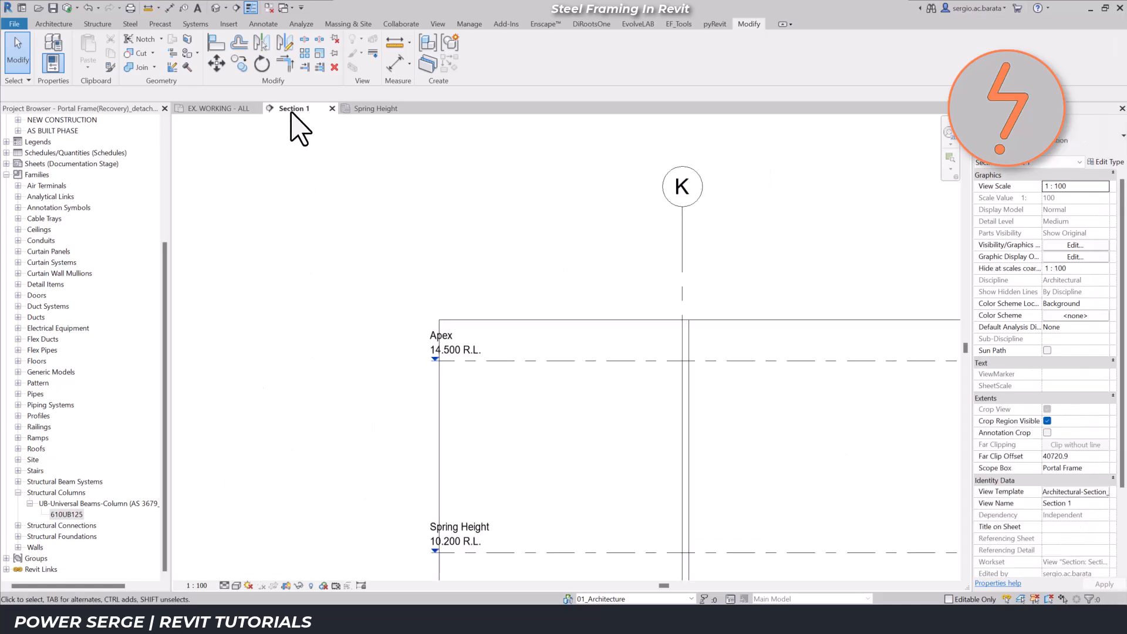
right_click(283, 325)
click(339, 473)
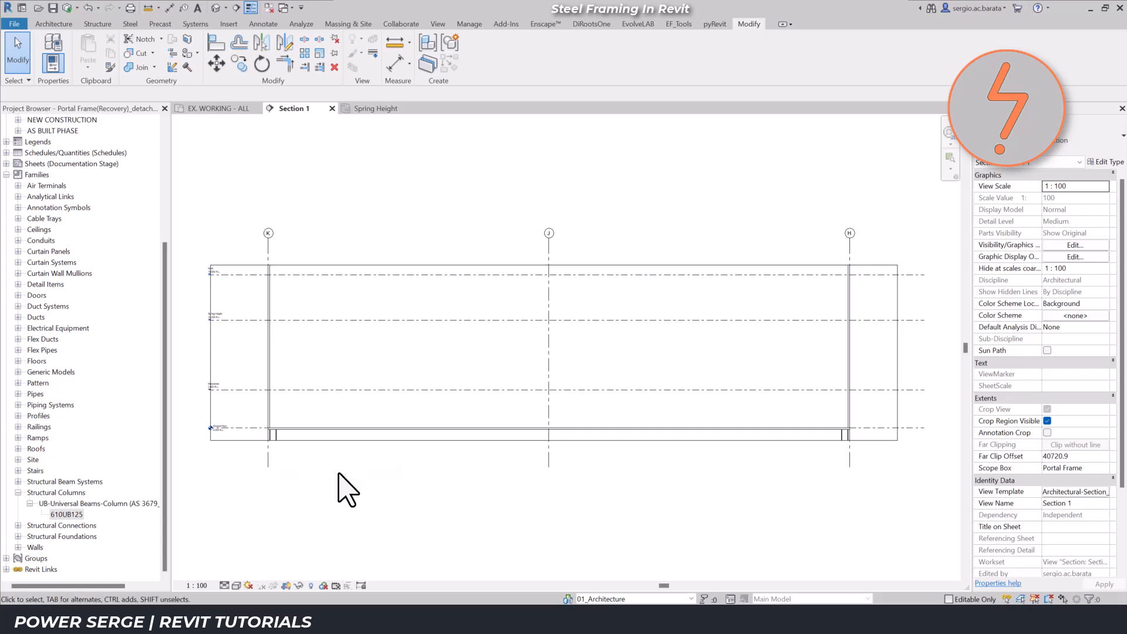
drag(253, 413, 863, 504)
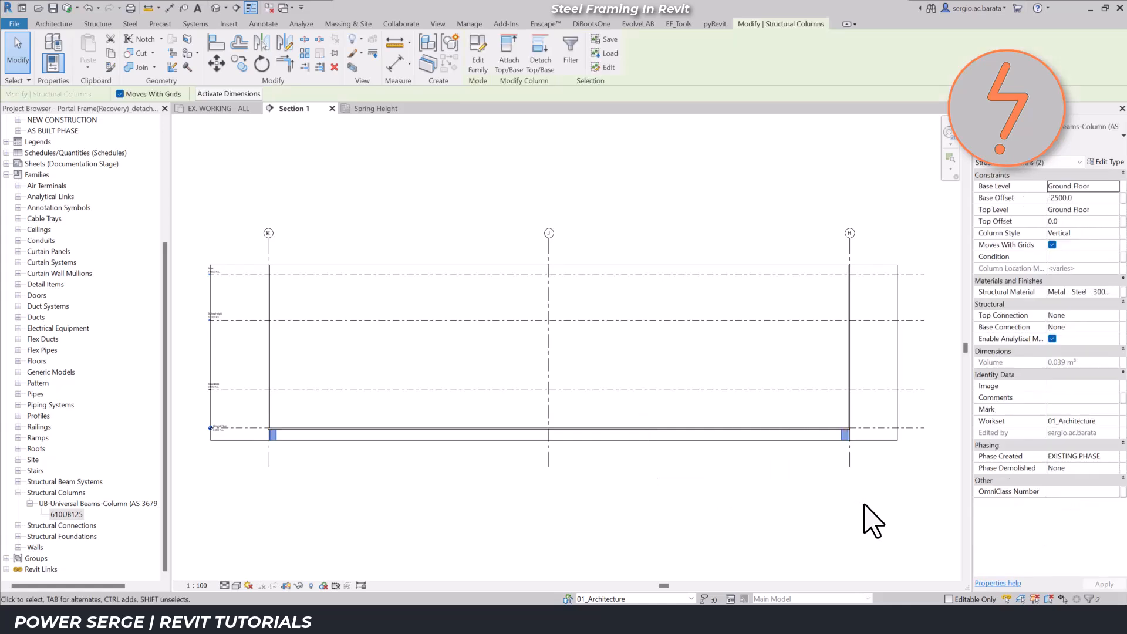
click(1115, 211)
click(1104, 251)
click(1087, 199)
text(0)
click(1094, 224)
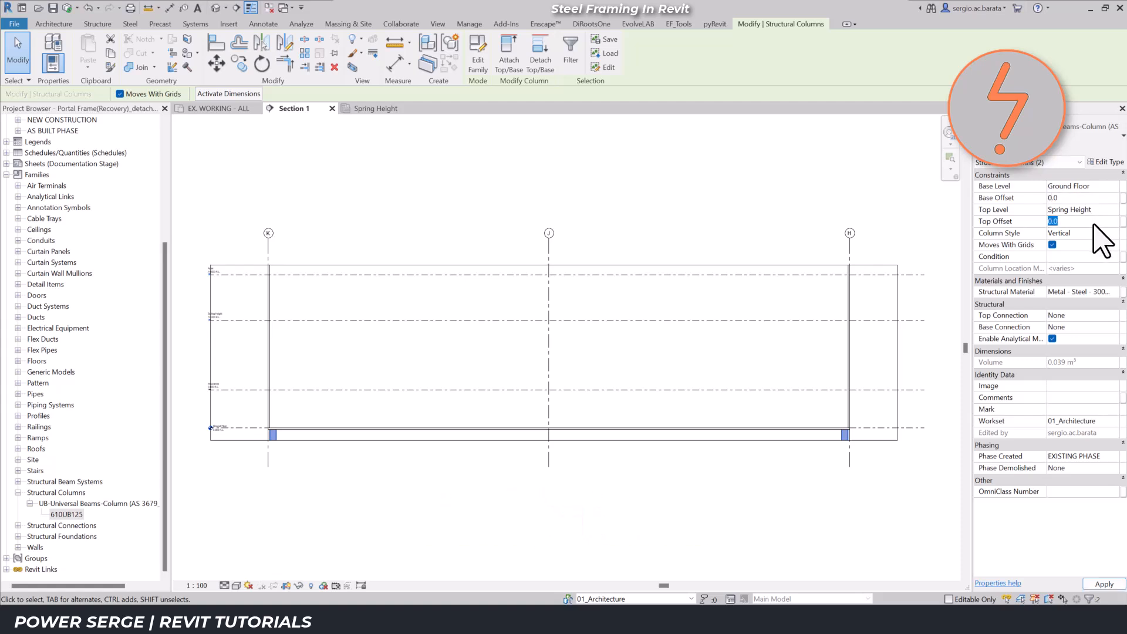
key(Return)
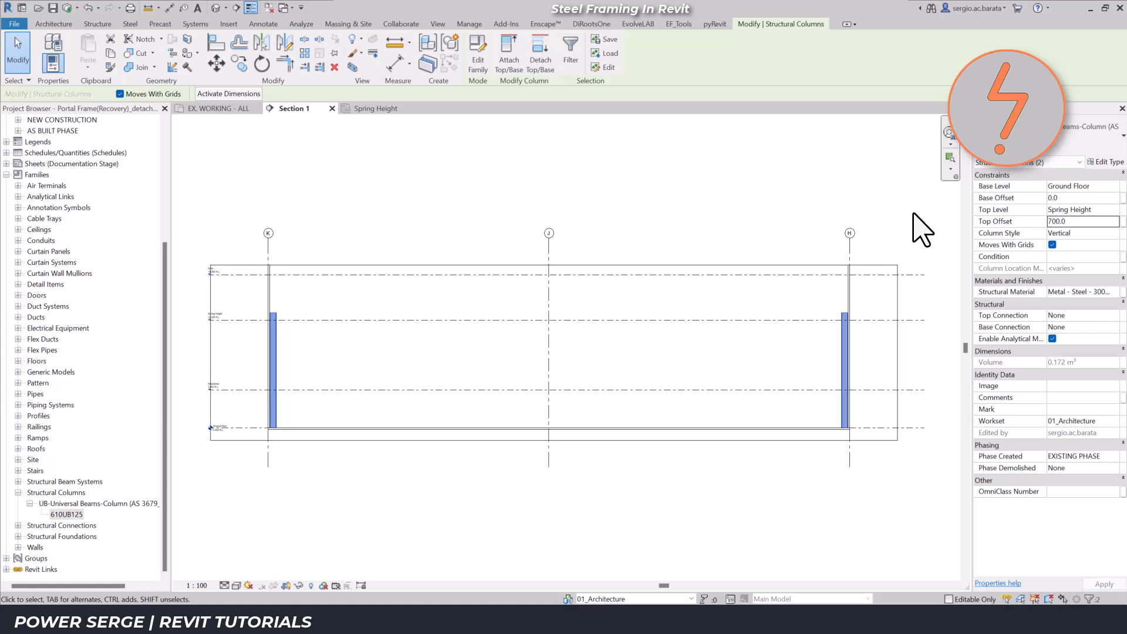
key(Escape)
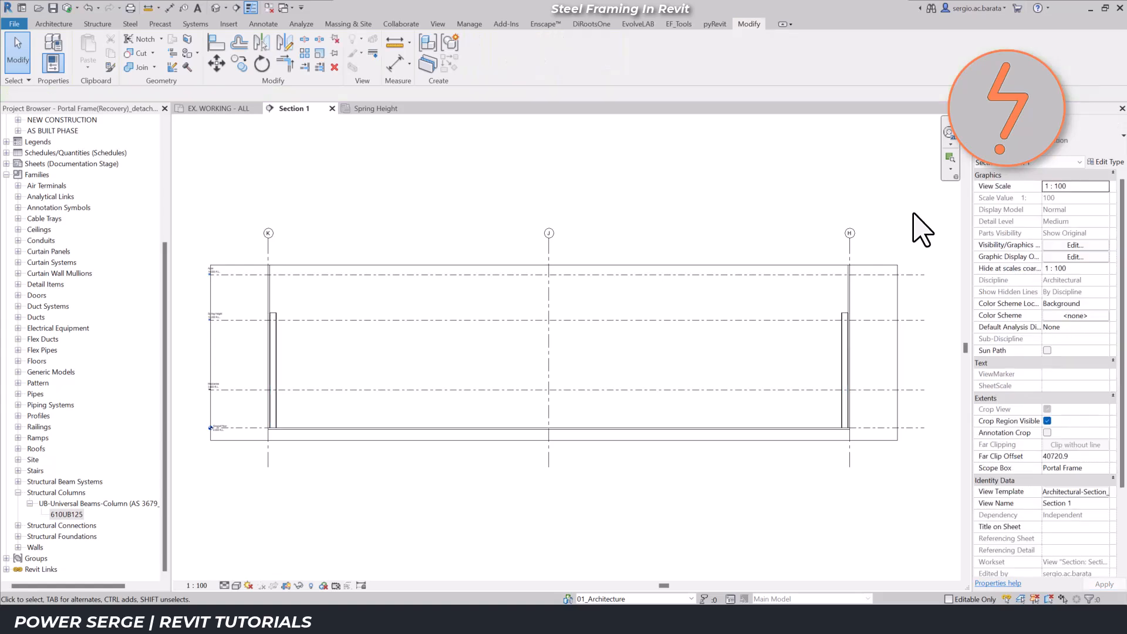
Load the 610UB125 type of the Australian Standard steel UB-Universal Beams structural framing family from the Autodesk library
click(224, 25)
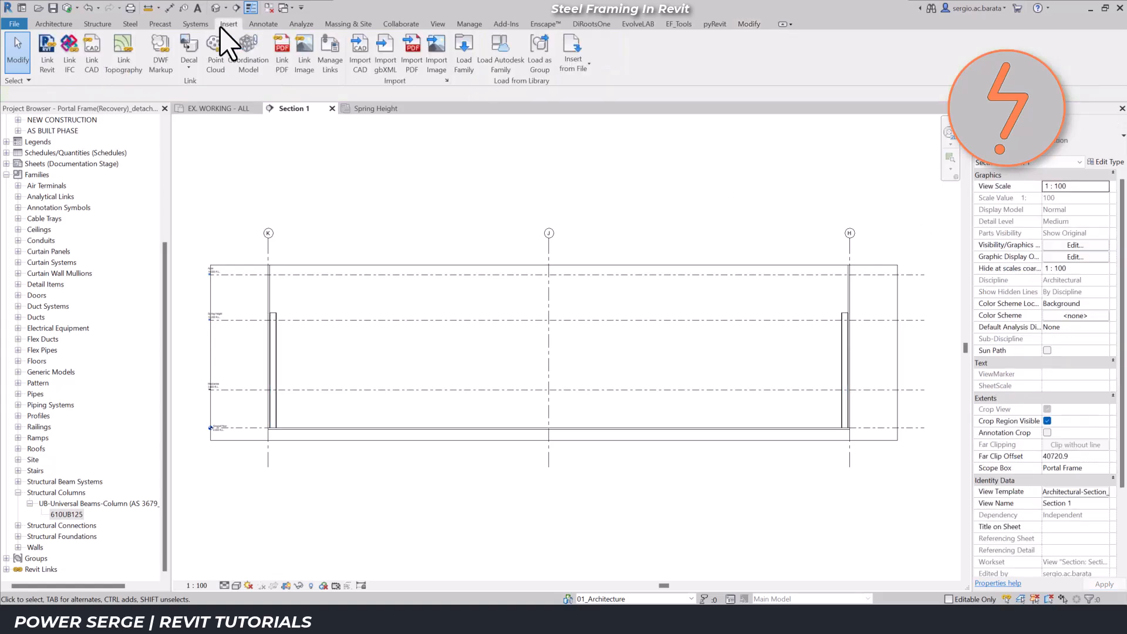
click(500, 56)
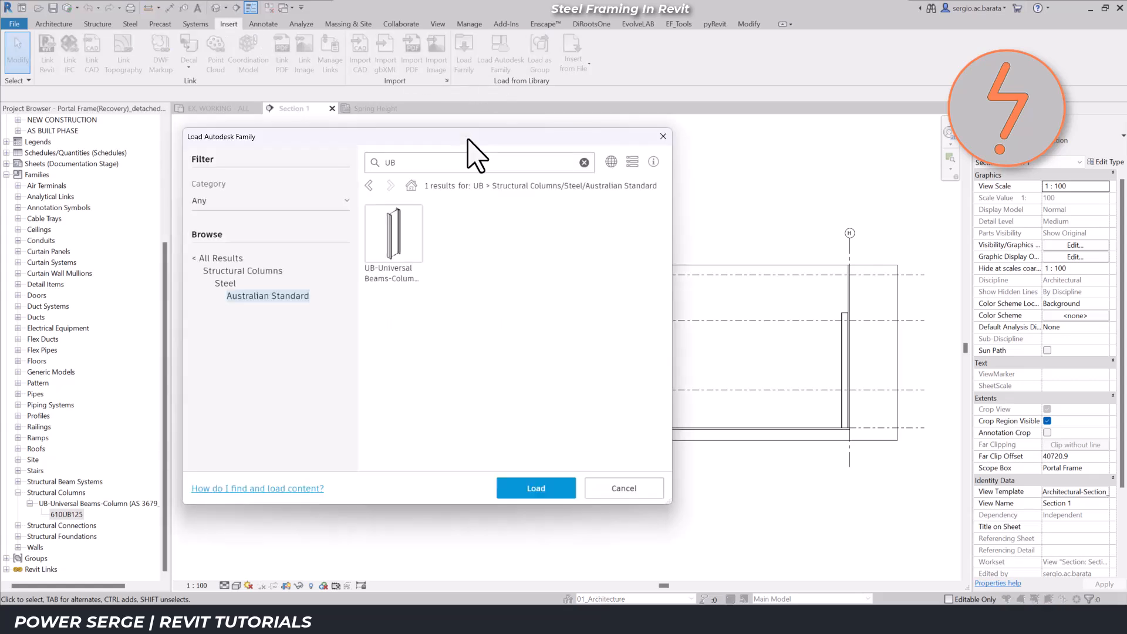
click(218, 258)
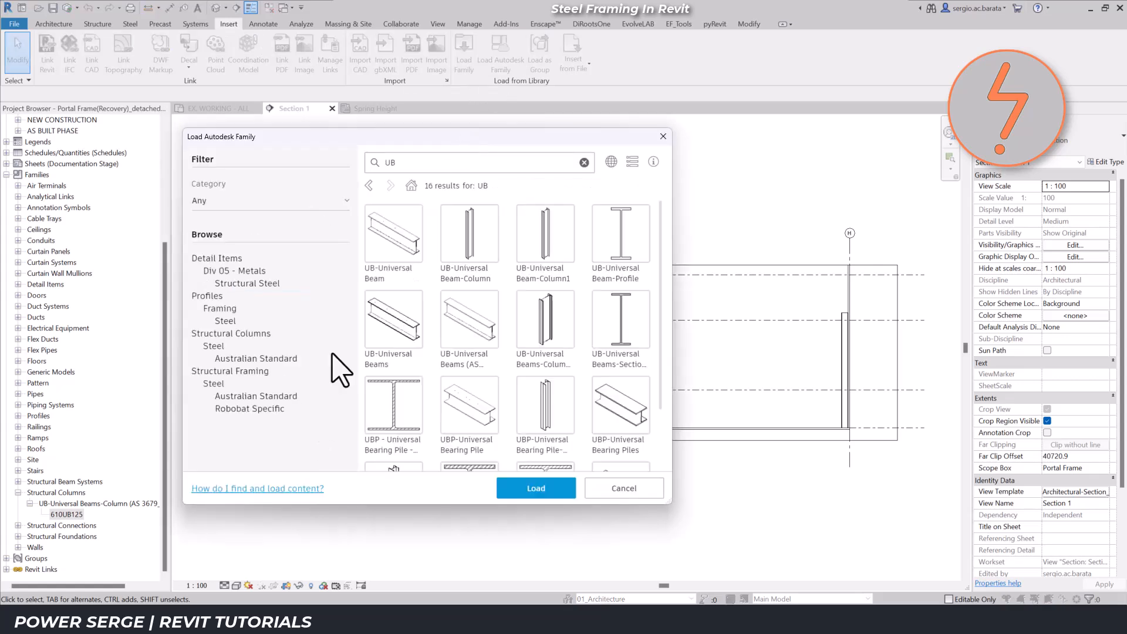
click(317, 396)
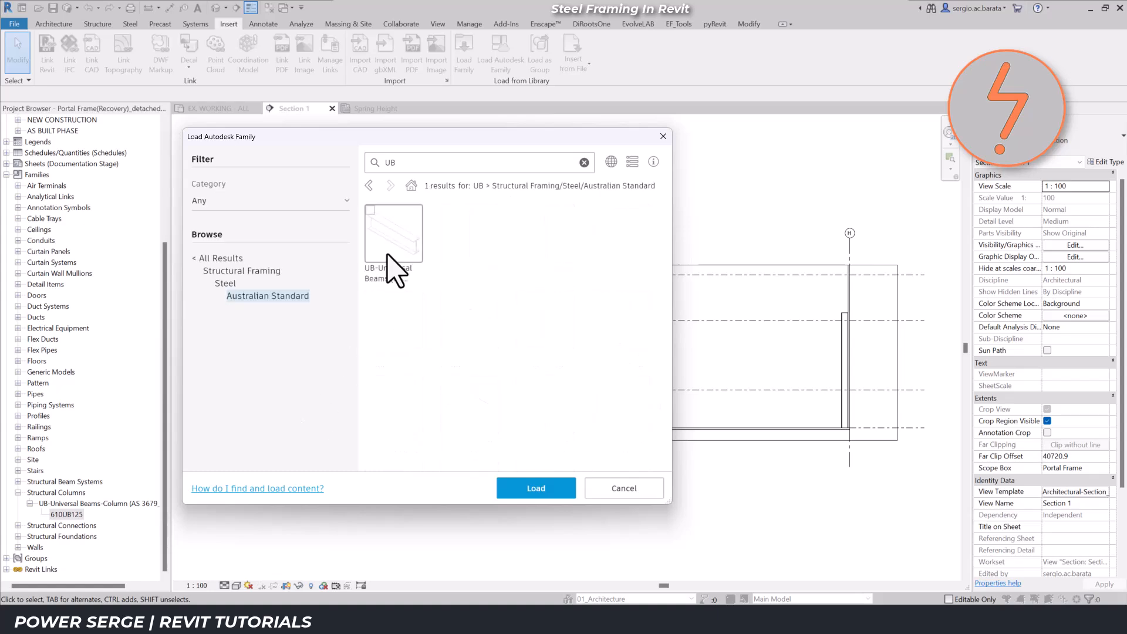
click(537, 488)
click(307, 391)
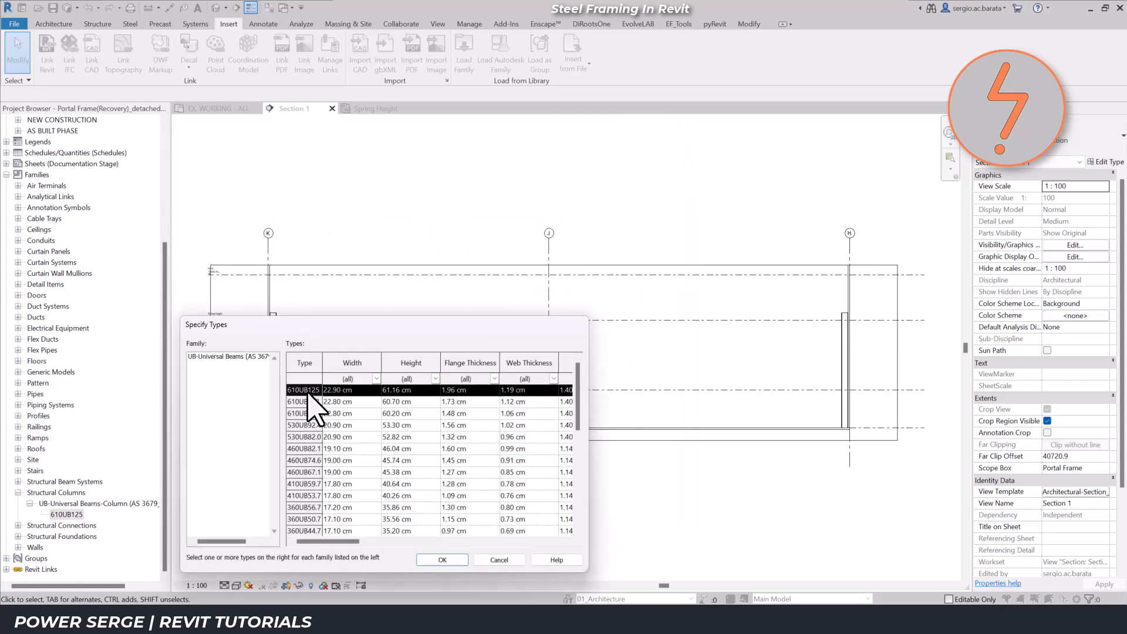
click(442, 560)
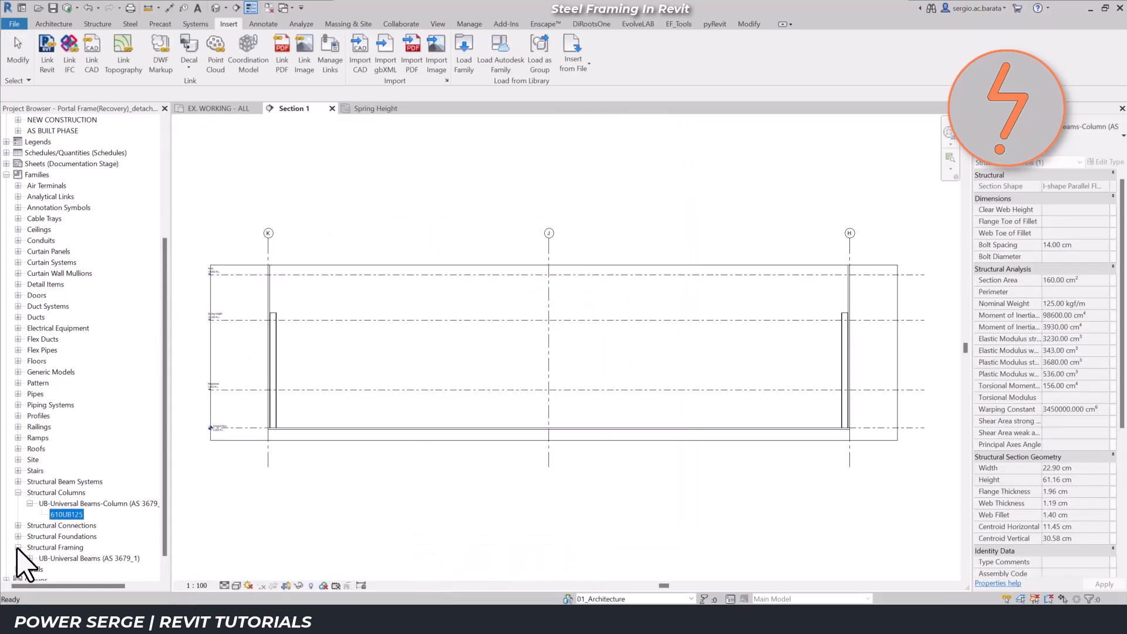
click(204, 385)
right_click(203, 380)
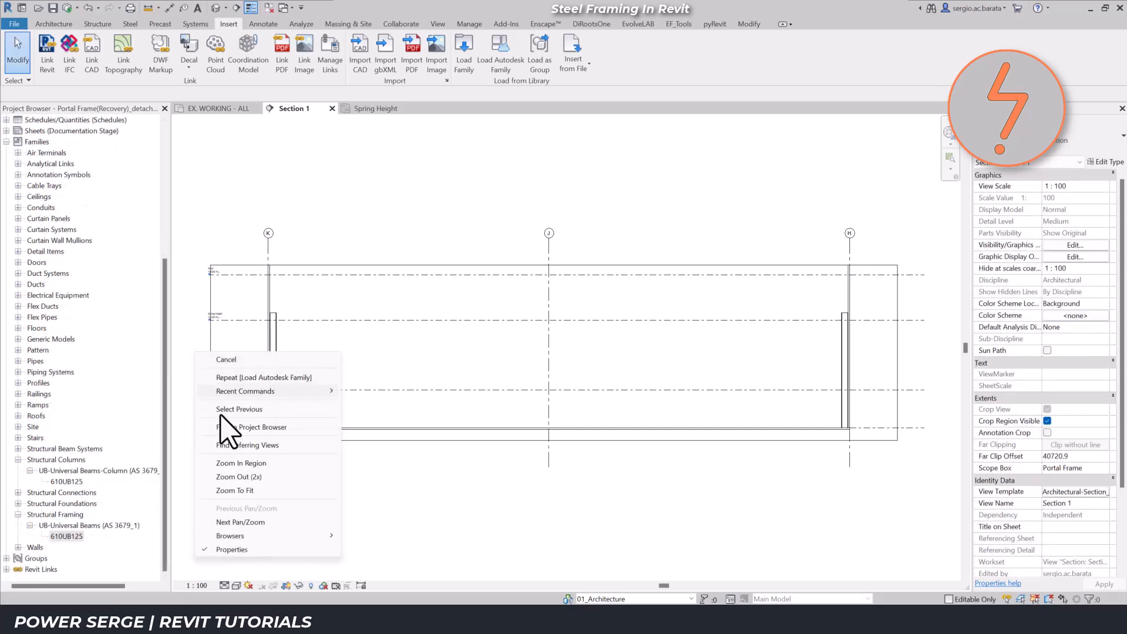
click(265, 522)
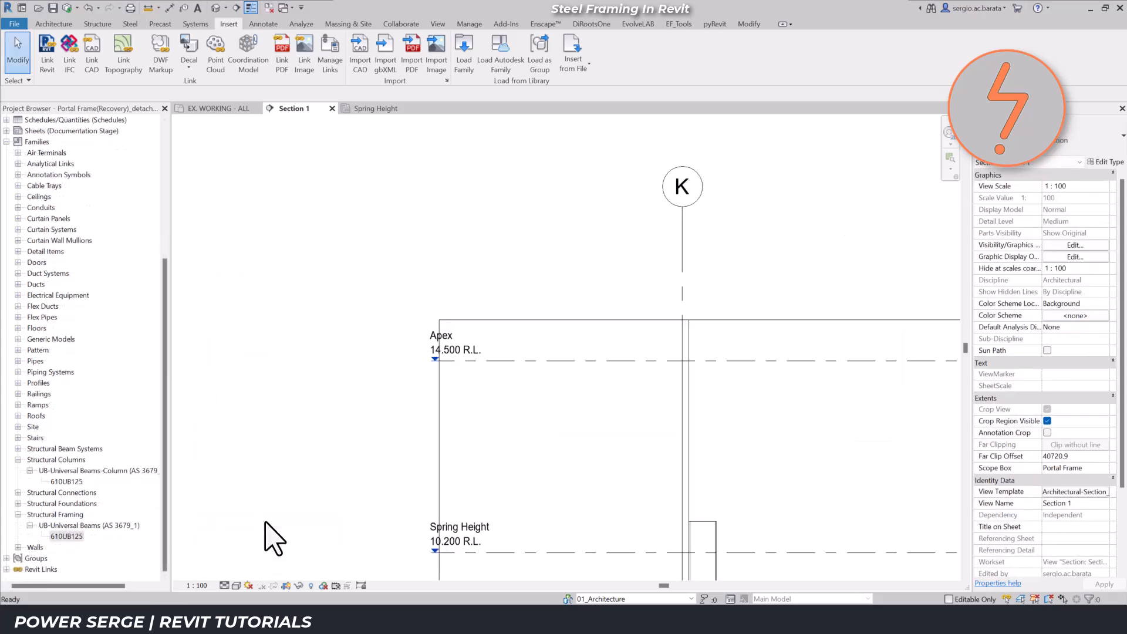
click(75, 537)
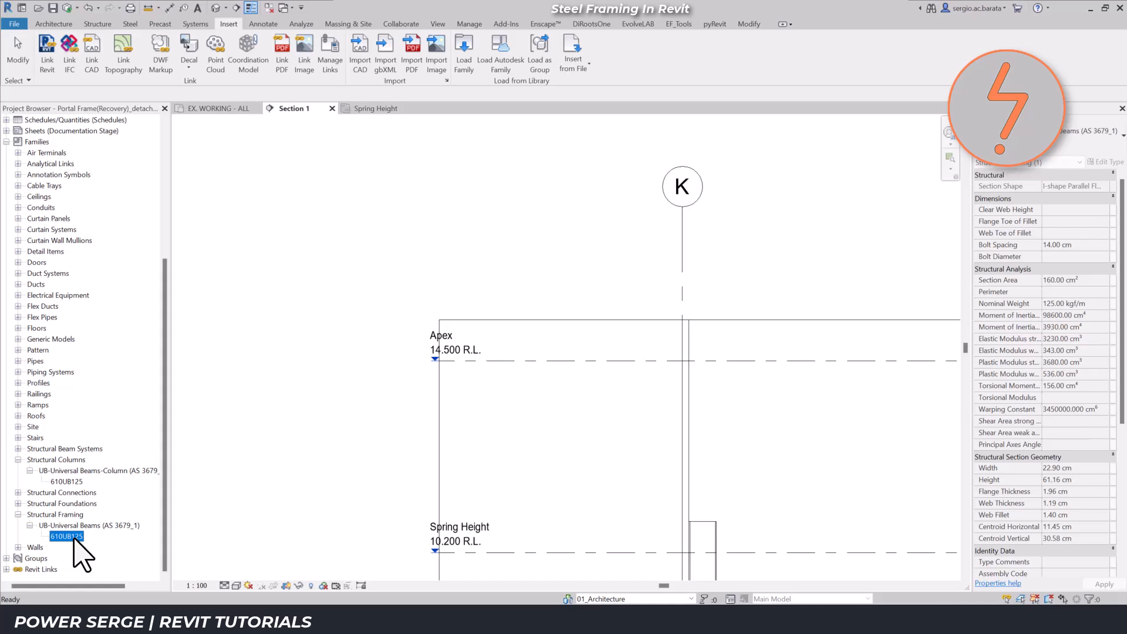
right_click(75, 536)
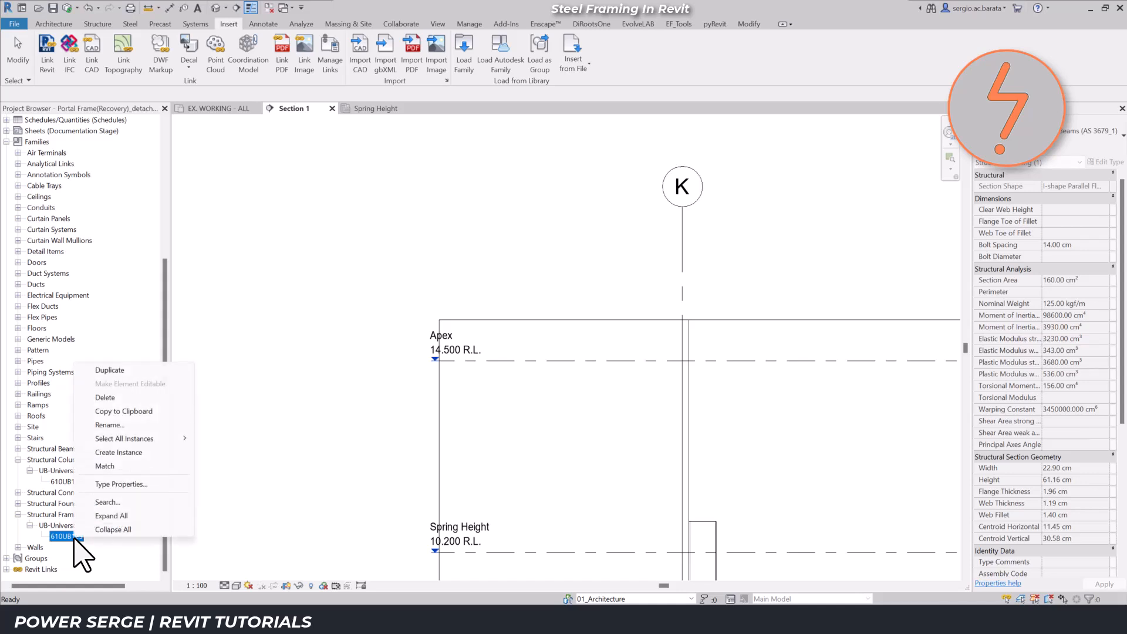
click(167, 452)
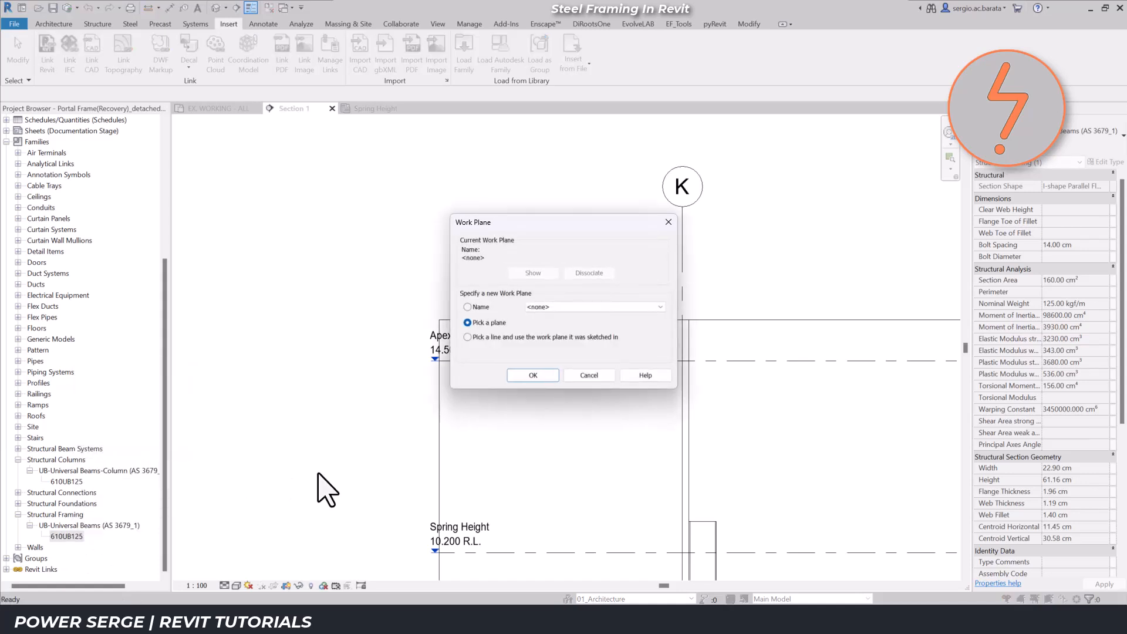
click(519, 376)
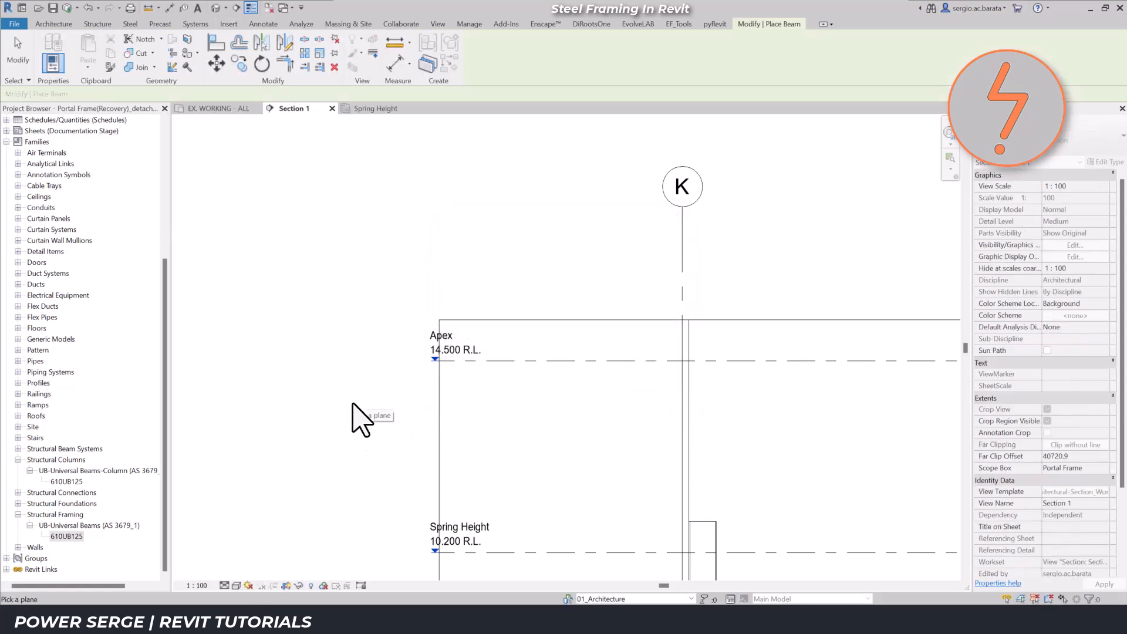
key(Escape)
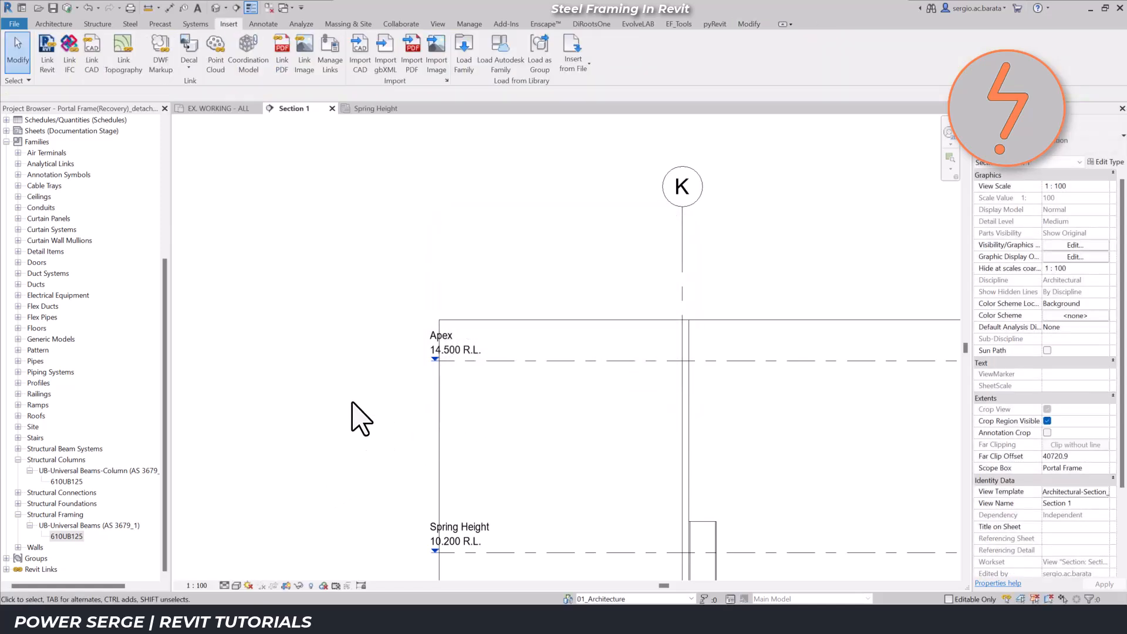
From the EX. WORKING - ALL plan, set the work plane by picking grid 24 and open Section 1 as its view
click(210, 109)
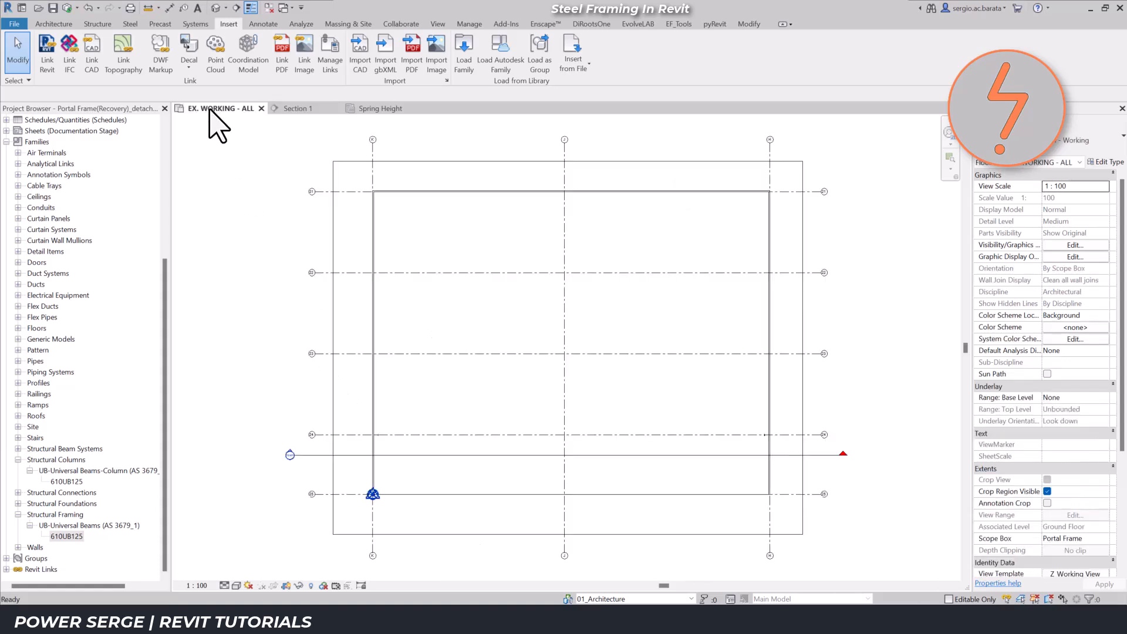
click(59, 24)
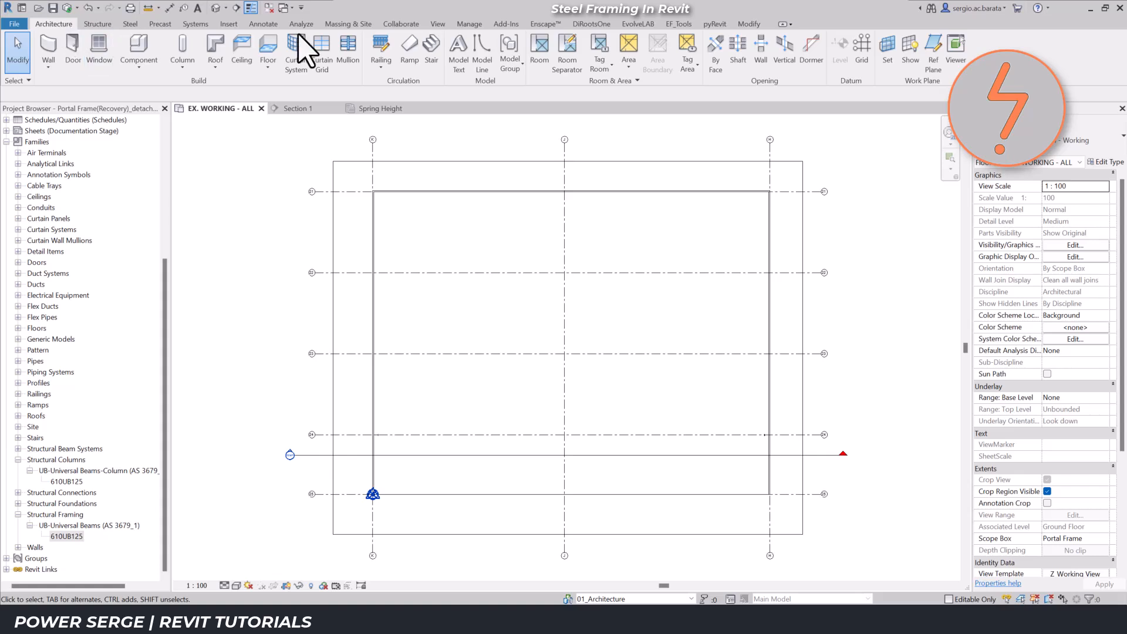
click(889, 55)
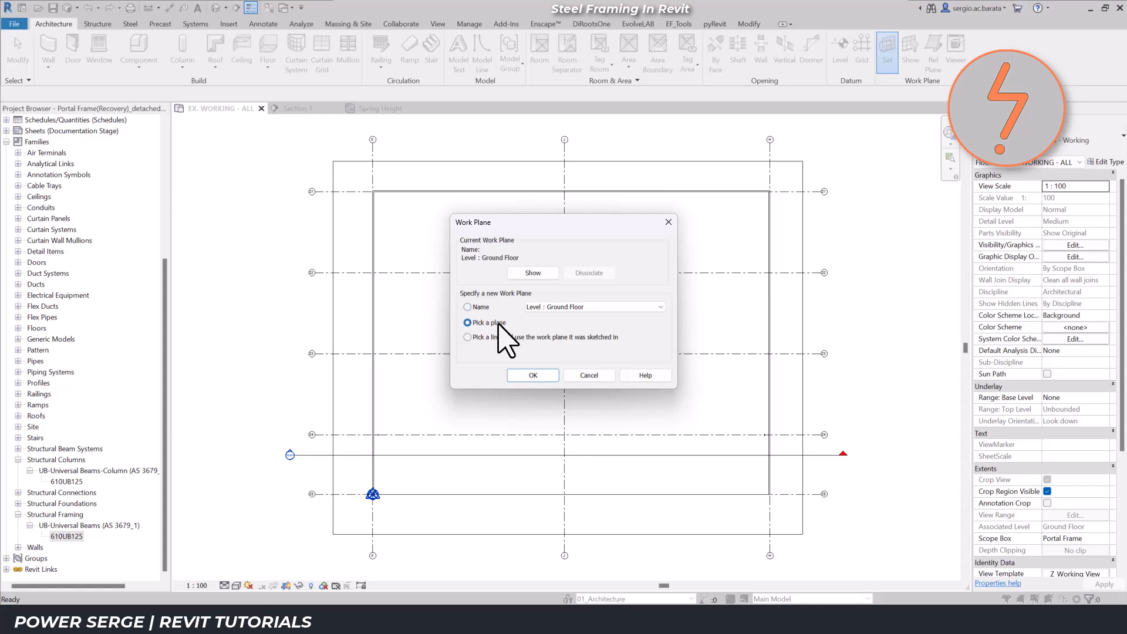
click(520, 376)
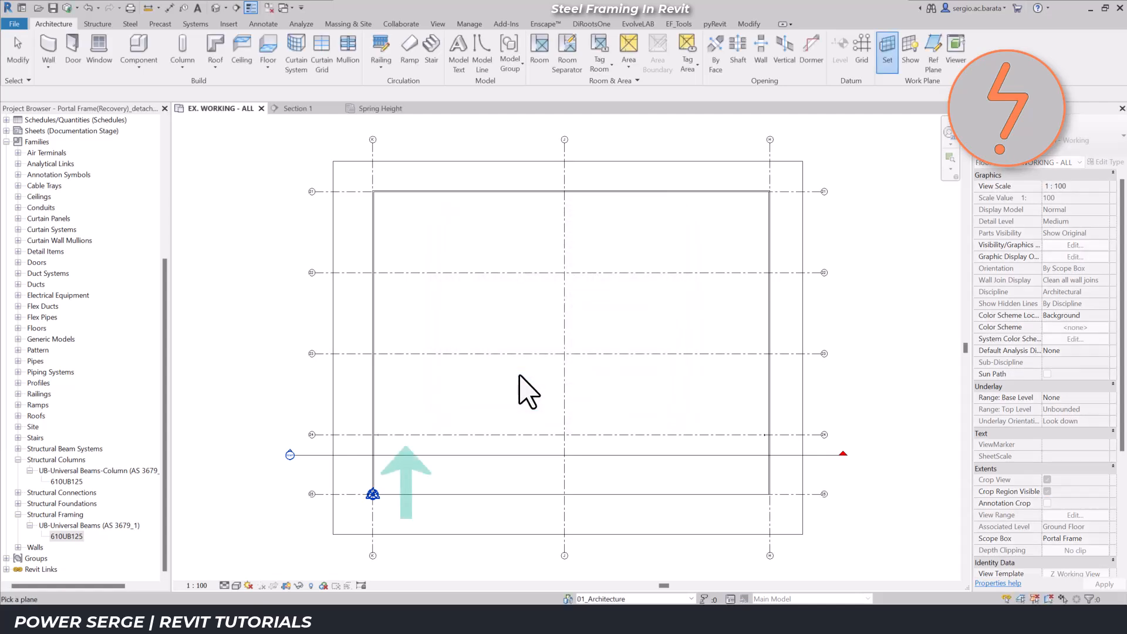
click(325, 435)
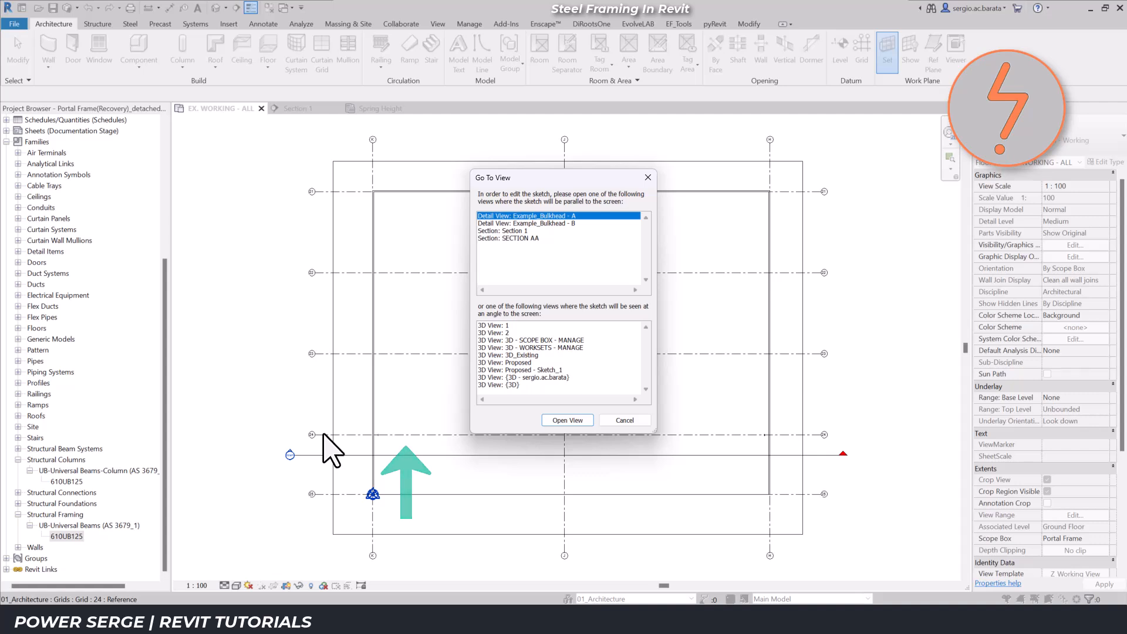
click(531, 231)
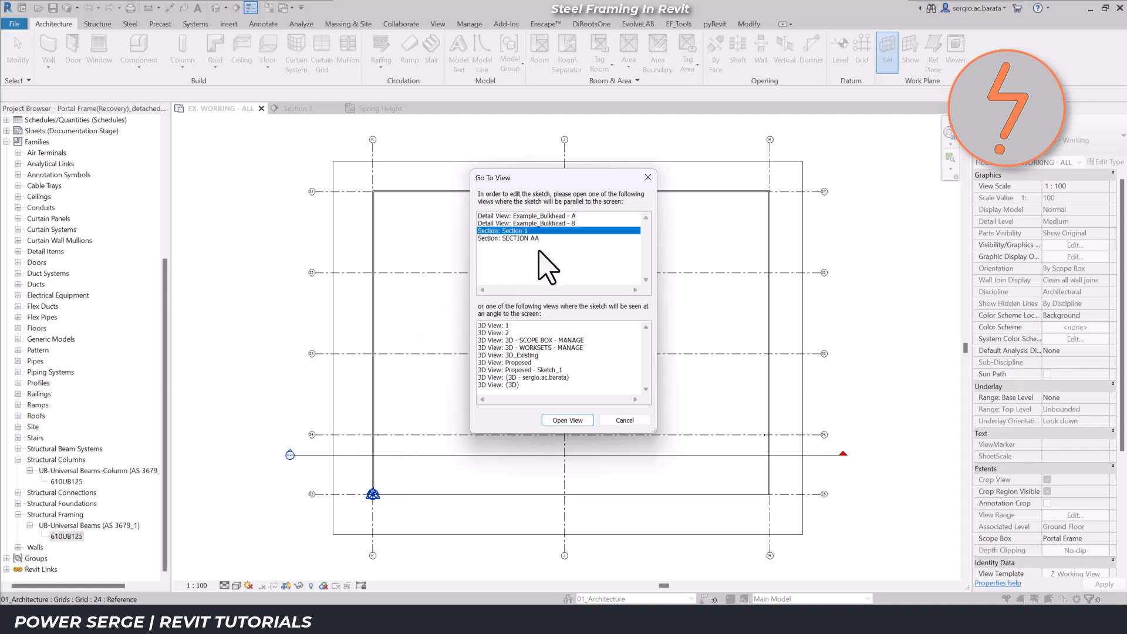
click(564, 419)
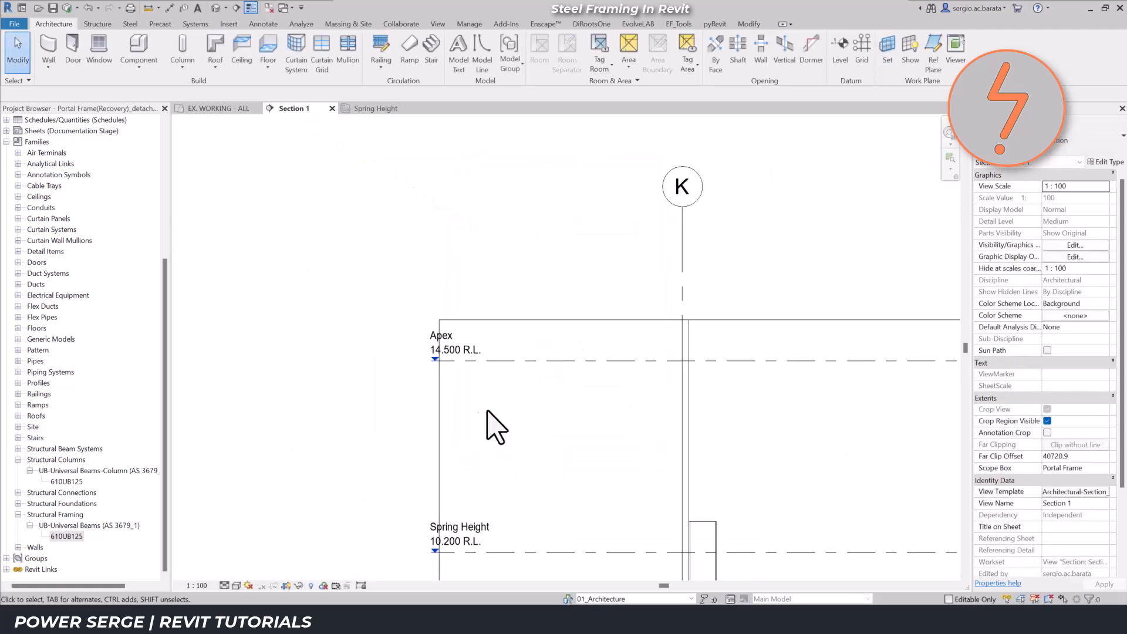
Place a 610UB125 beam about 4800 mm long from the grid K column's centre at Spring Height, sloping up towards mid-span
right_click(78, 538)
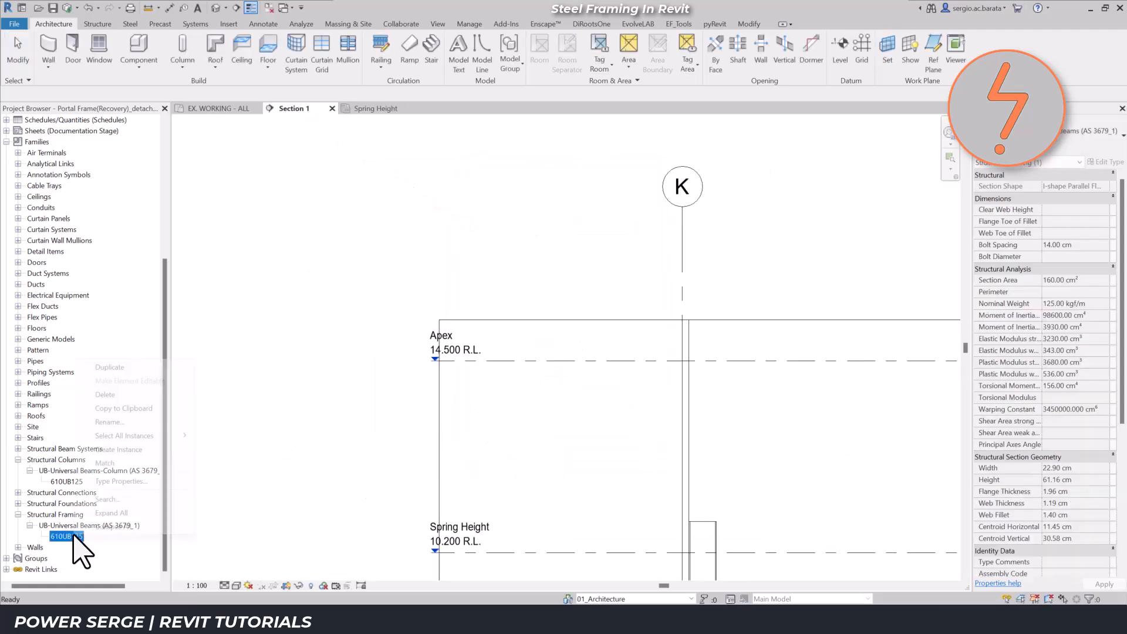
click(140, 450)
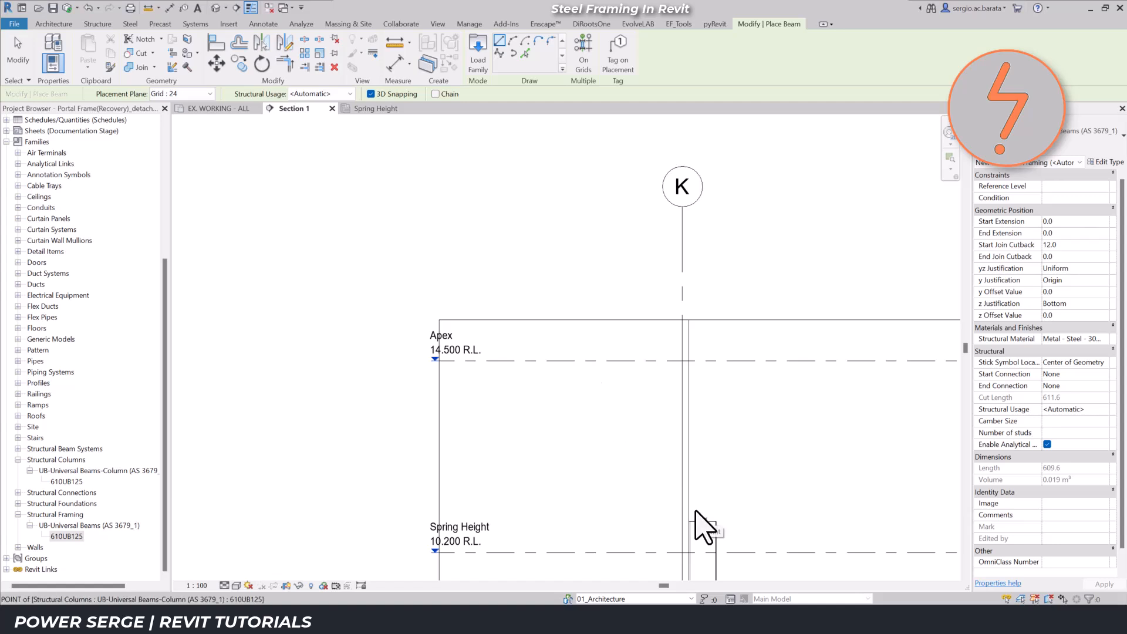
click(705, 551)
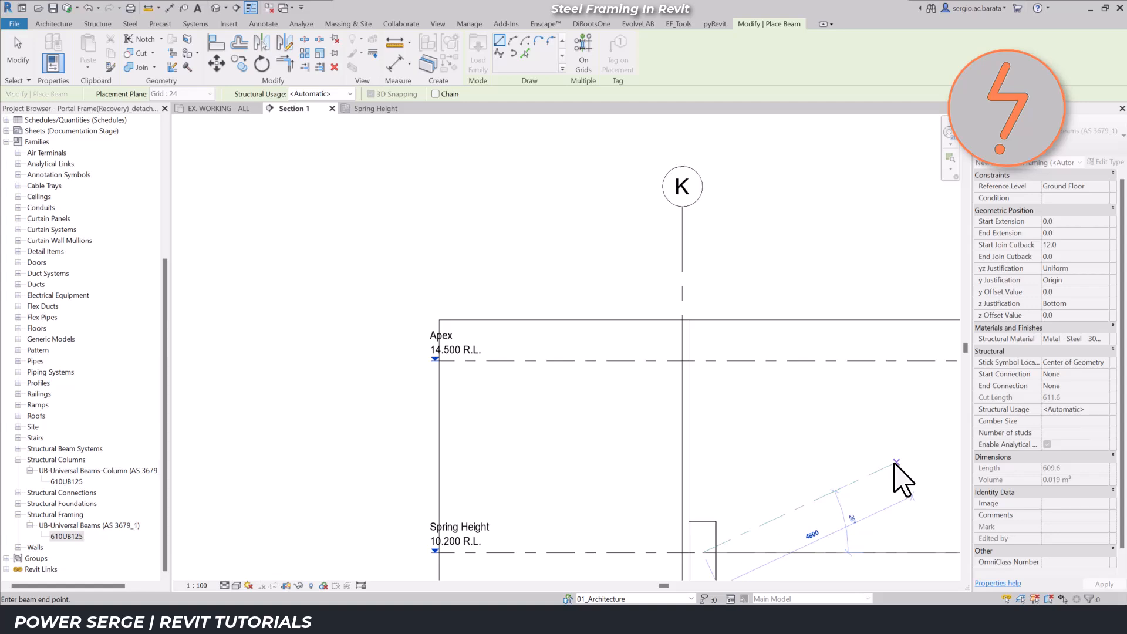
click(894, 462)
Add an angular dimension between the Spring Height level and the sloping beam's underside
key(d)
key(i)
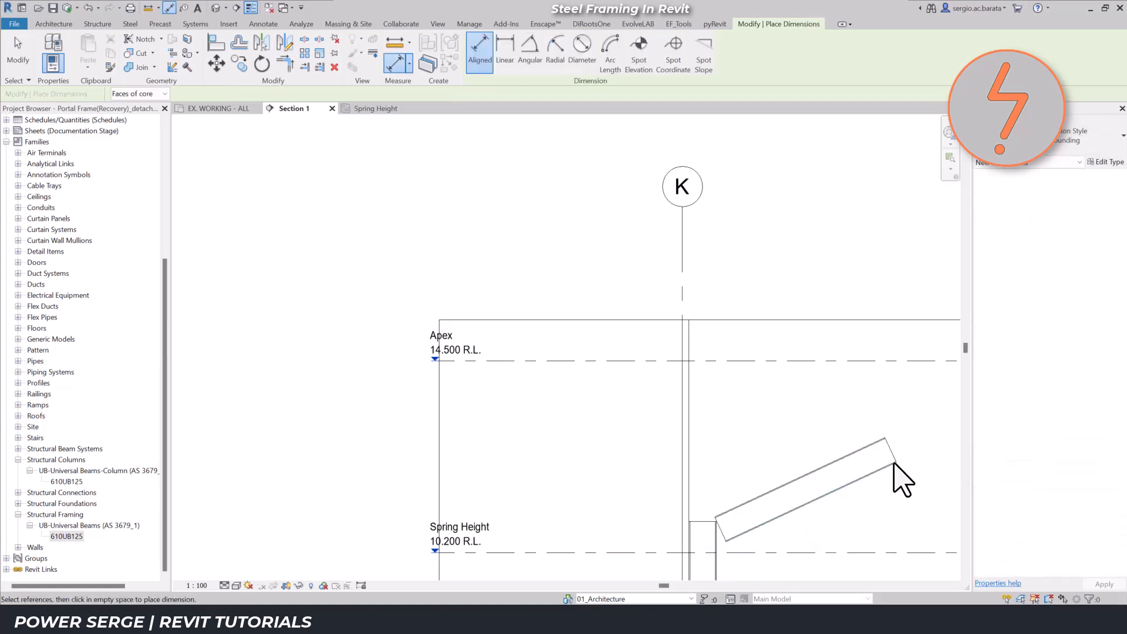
click(527, 61)
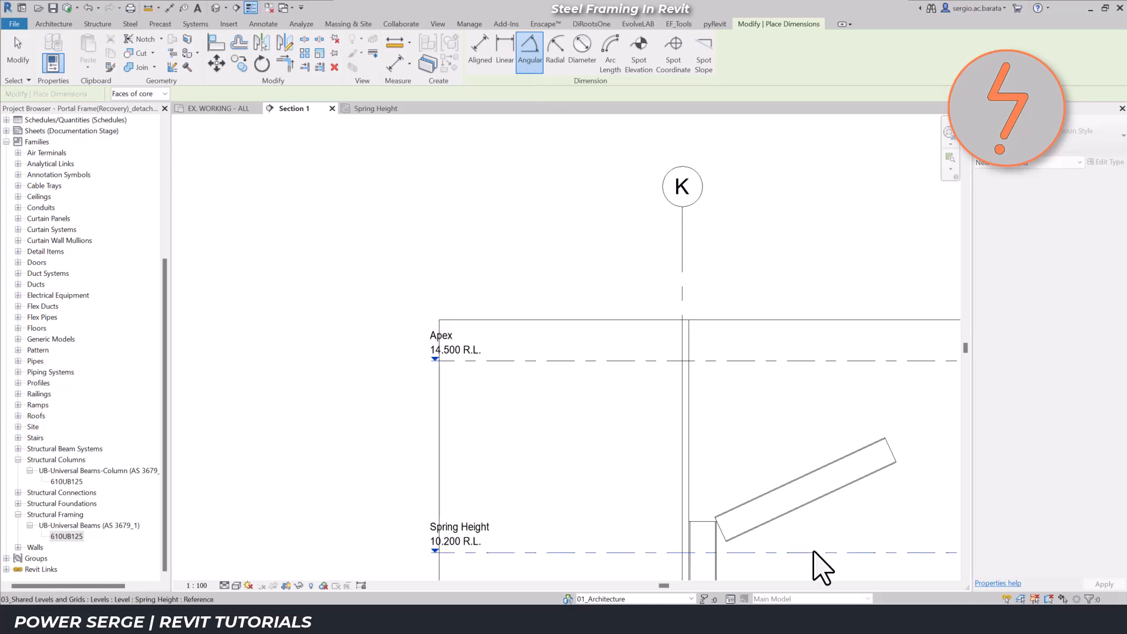
click(797, 523)
key(Escape)
key(Escape)
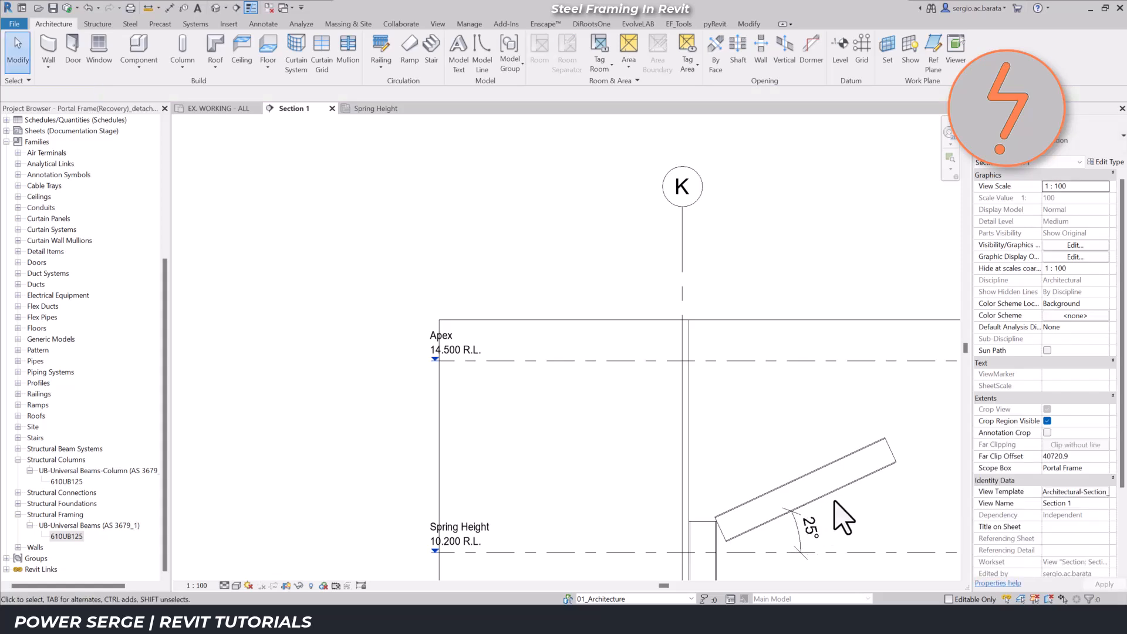
Set the beam's angle to the Spring Height level to 2°
click(887, 466)
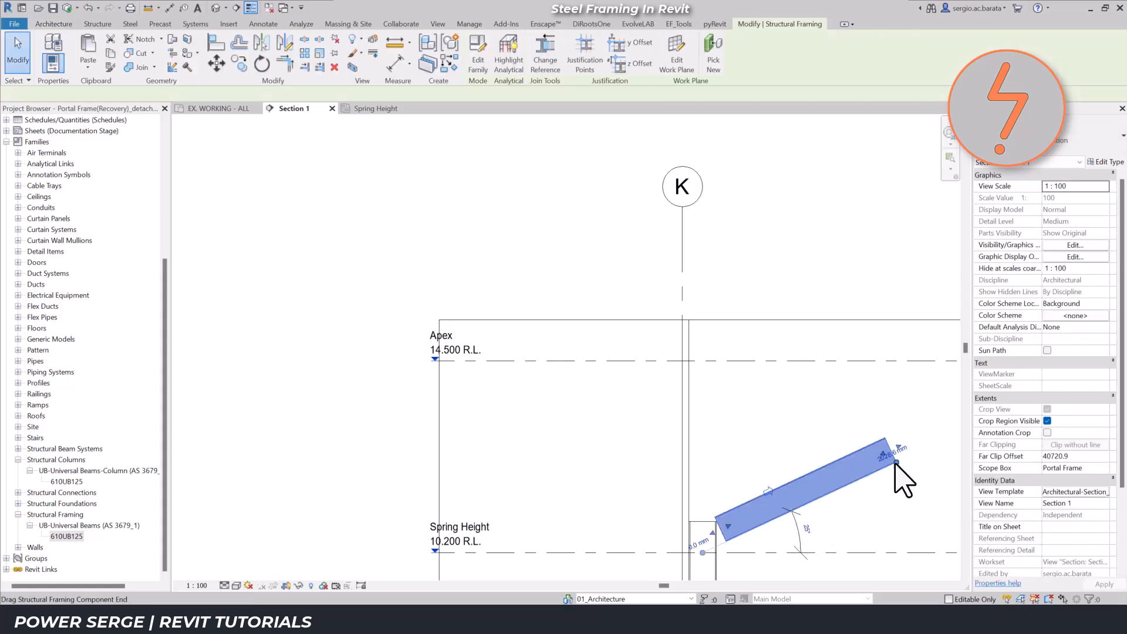
click(804, 531)
text(2)
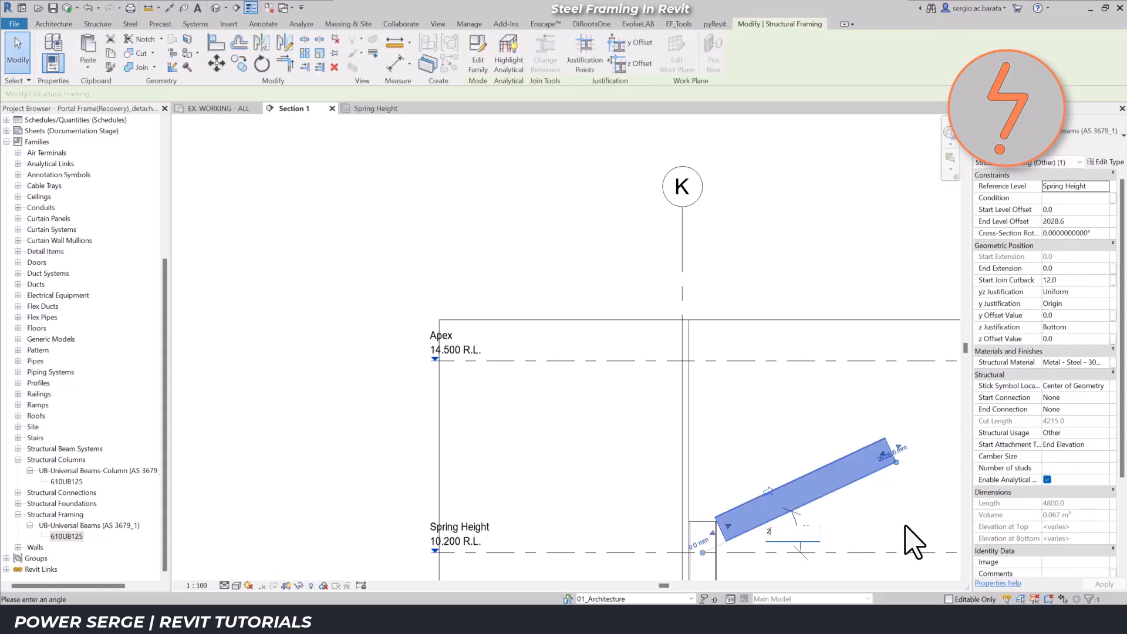
key(Return)
click(834, 451)
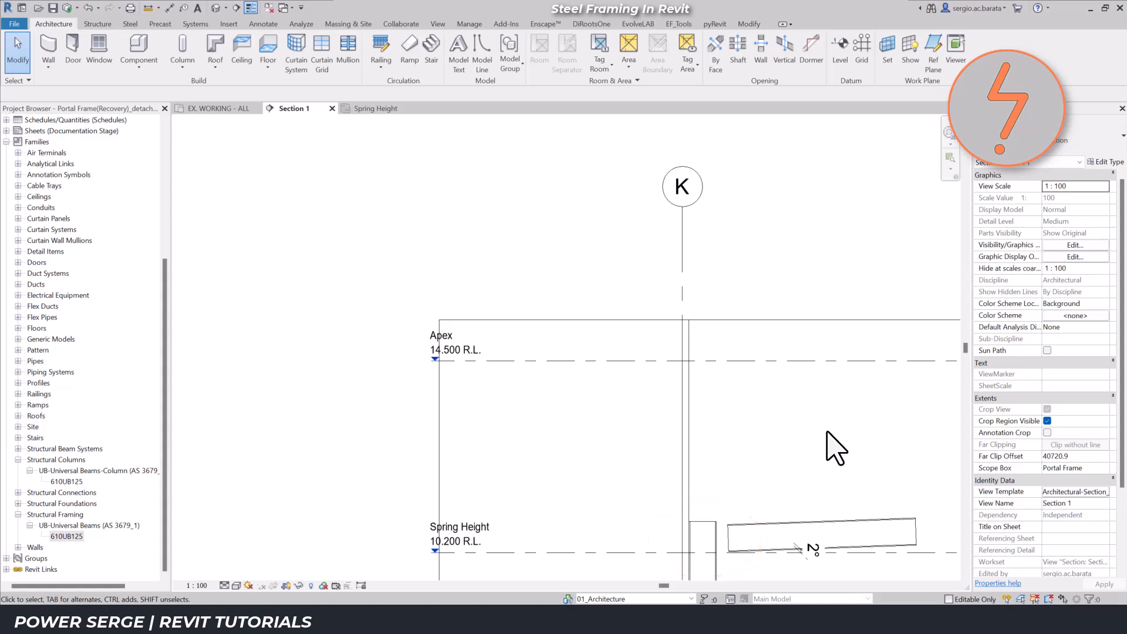
Draw a reference plane from the grid H column's centre at Spring Height, rising inward at about 8°
right_click(828, 434)
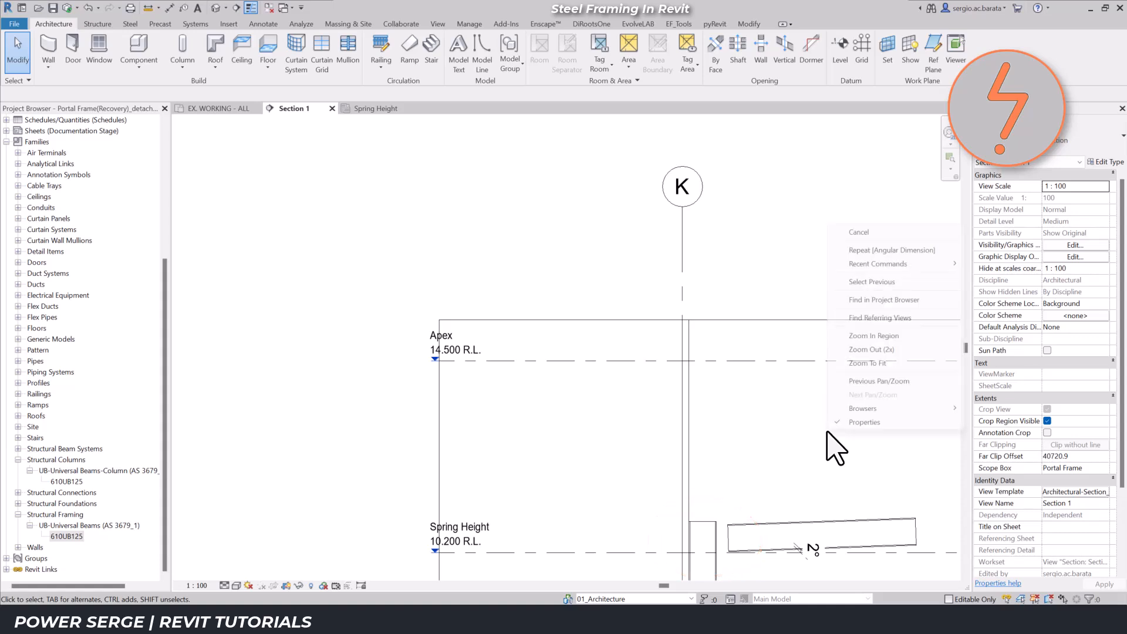
click(851, 383)
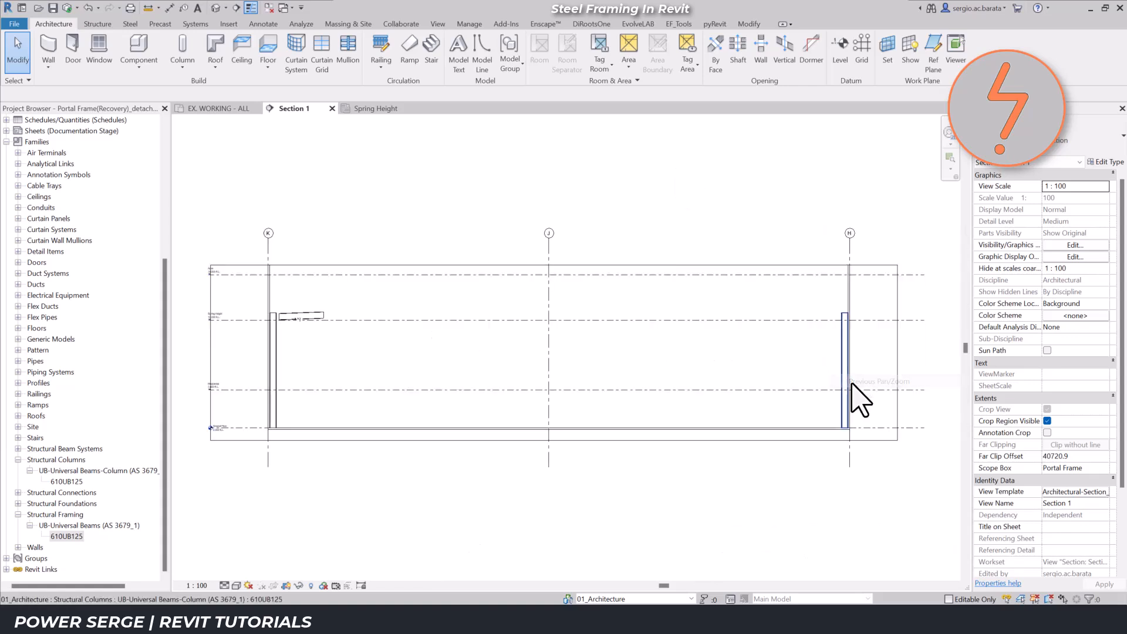
right_click(868, 341)
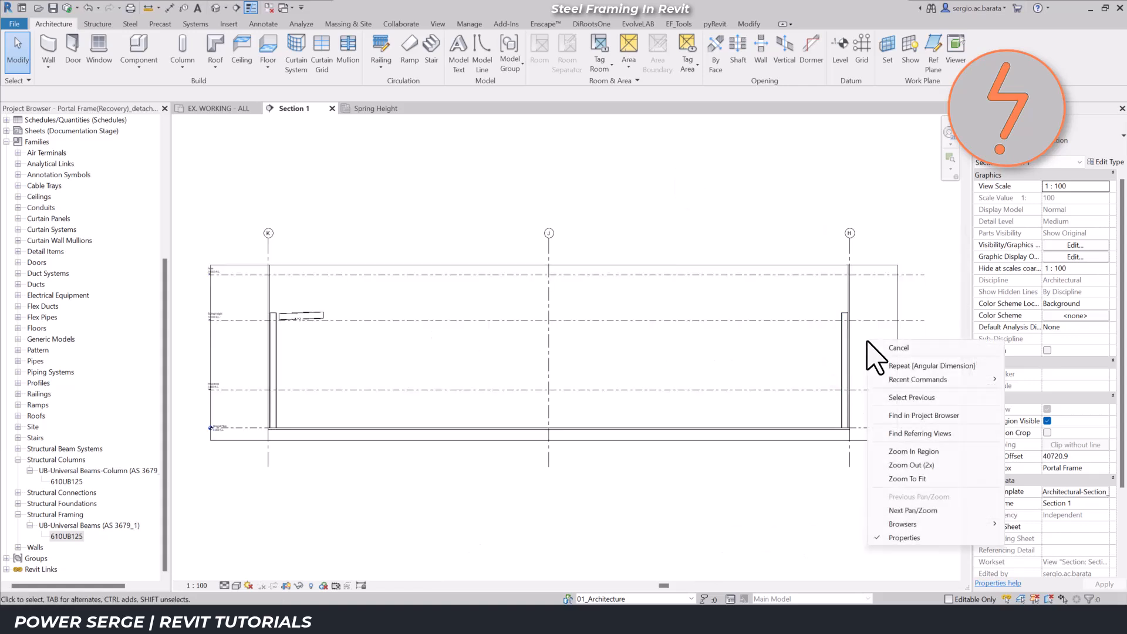
click(913, 510)
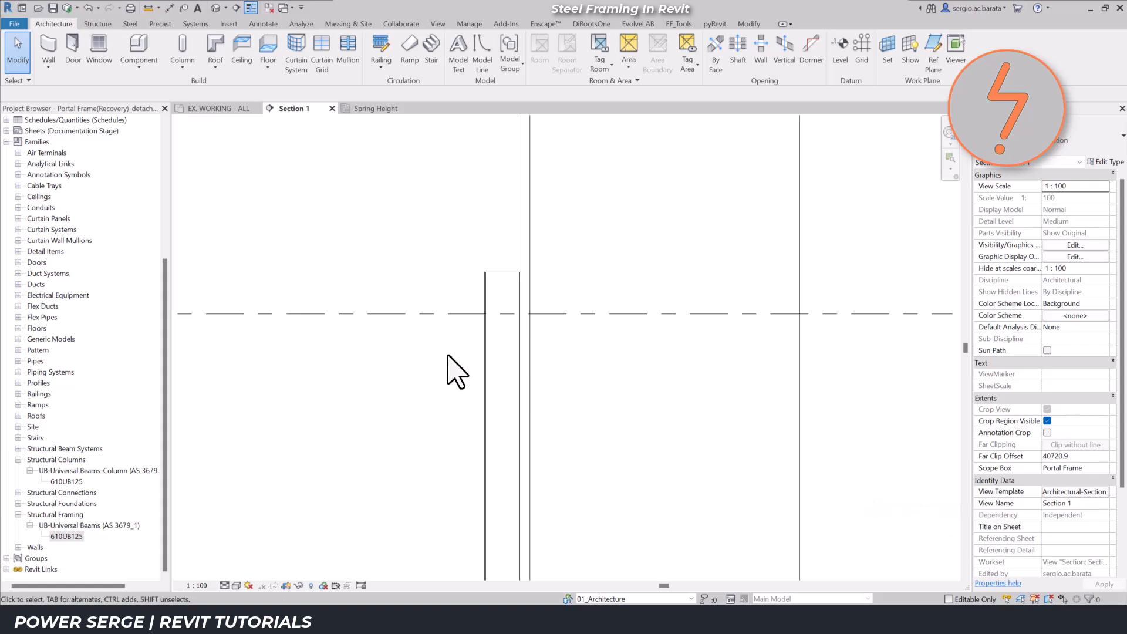
key(r)
key(p)
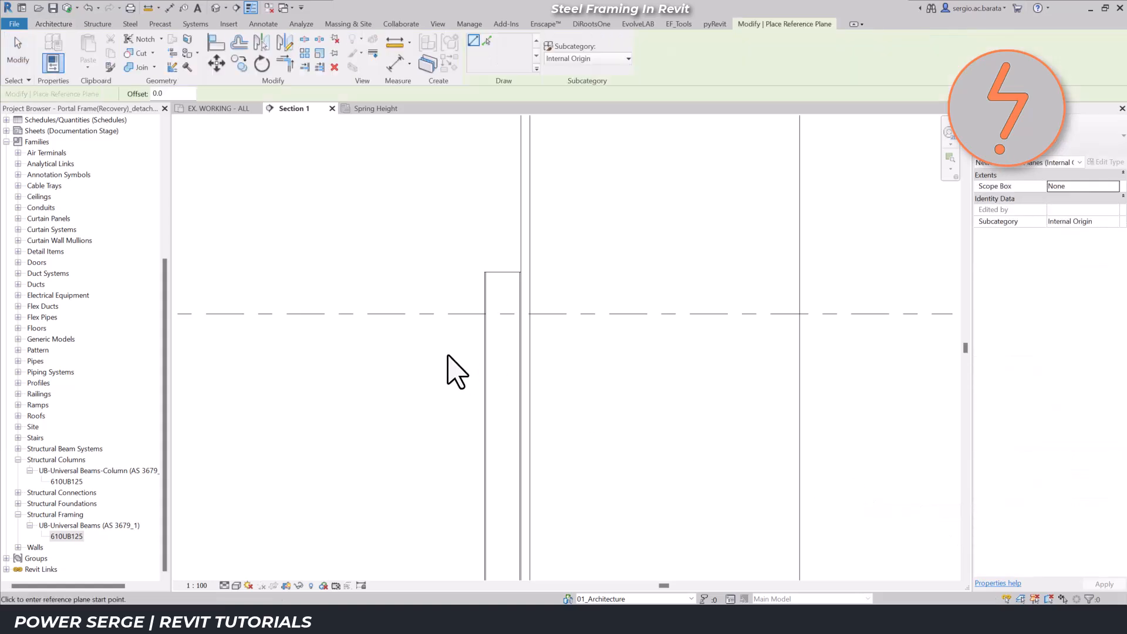
click(503, 314)
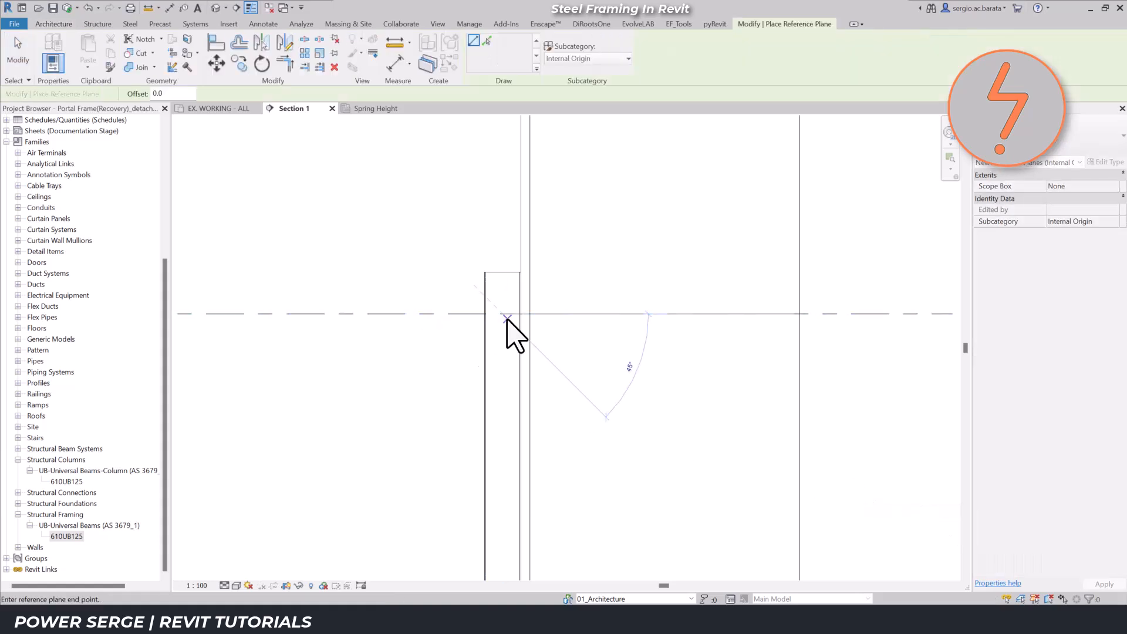
click(215, 274)
Add an angular dimension between the new reference plane and the Spring Height level
key(d)
key(i)
click(529, 57)
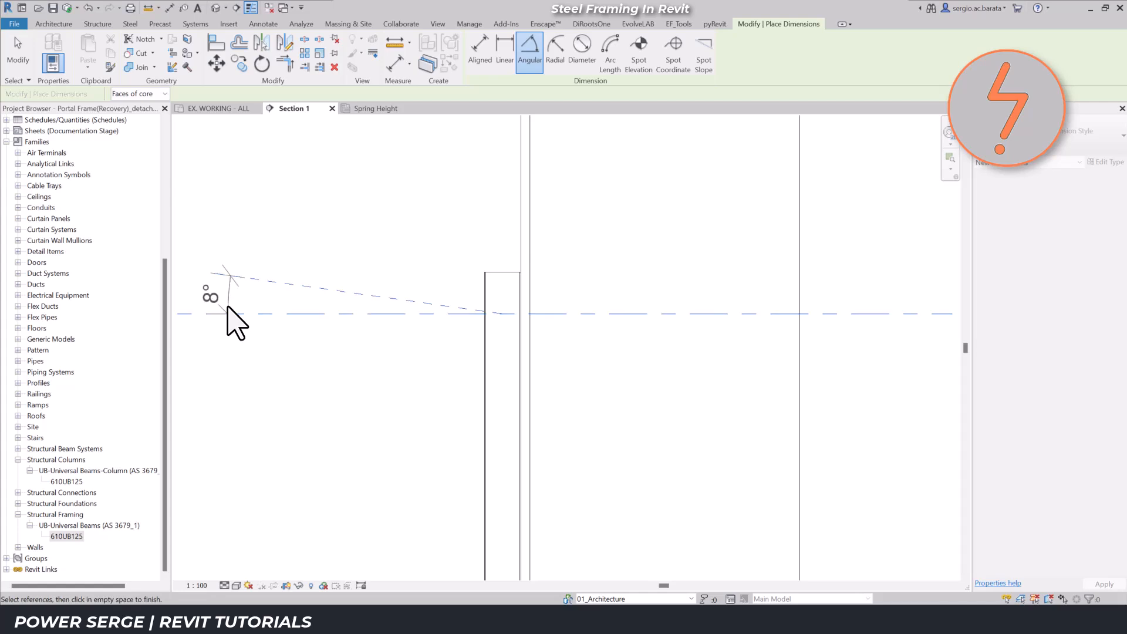
key(Escape)
key(Escape)
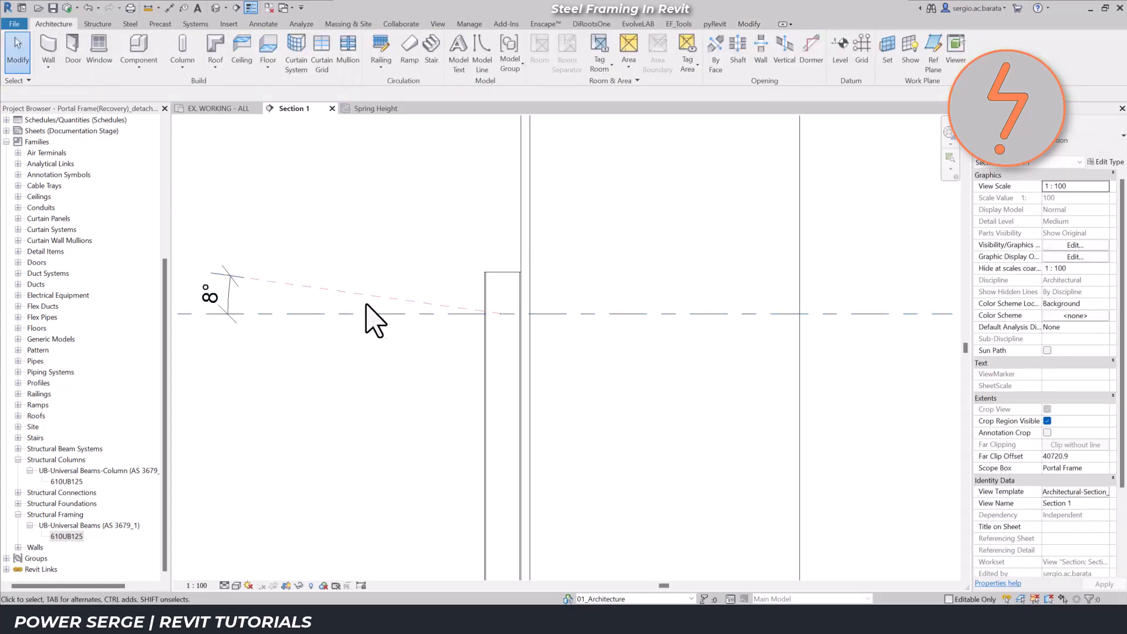
Set the reference plane's angle to the Spring Height level to 2°
click(395, 303)
click(227, 293)
text(2)
key(Return)
click(312, 413)
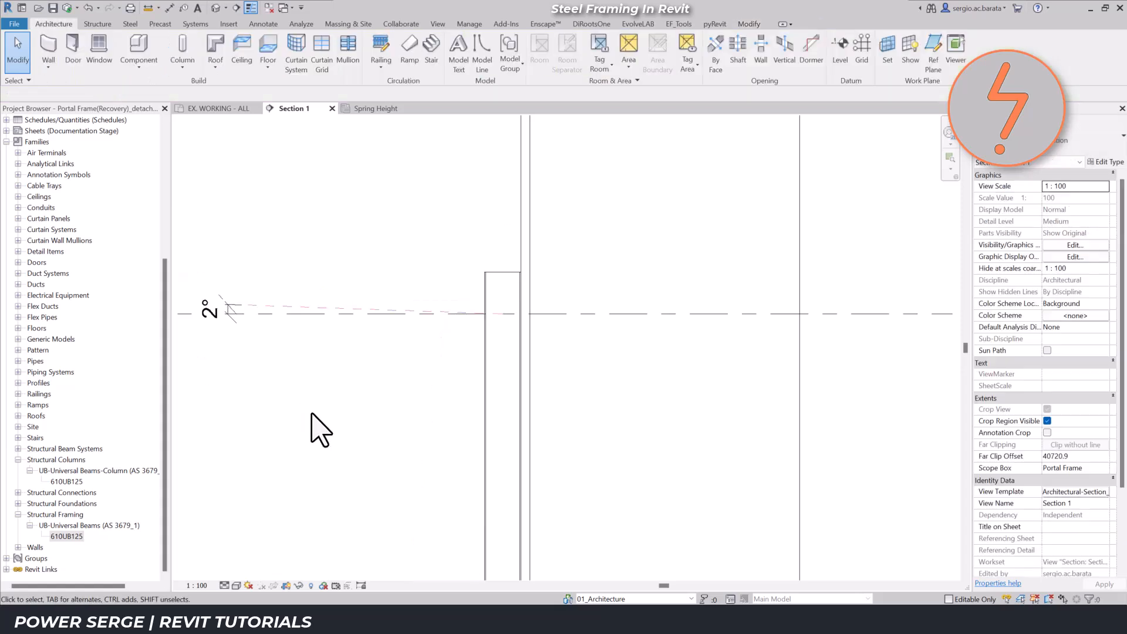
Name the sloping reference plane "Beam - Right"
click(317, 307)
click(1055, 210)
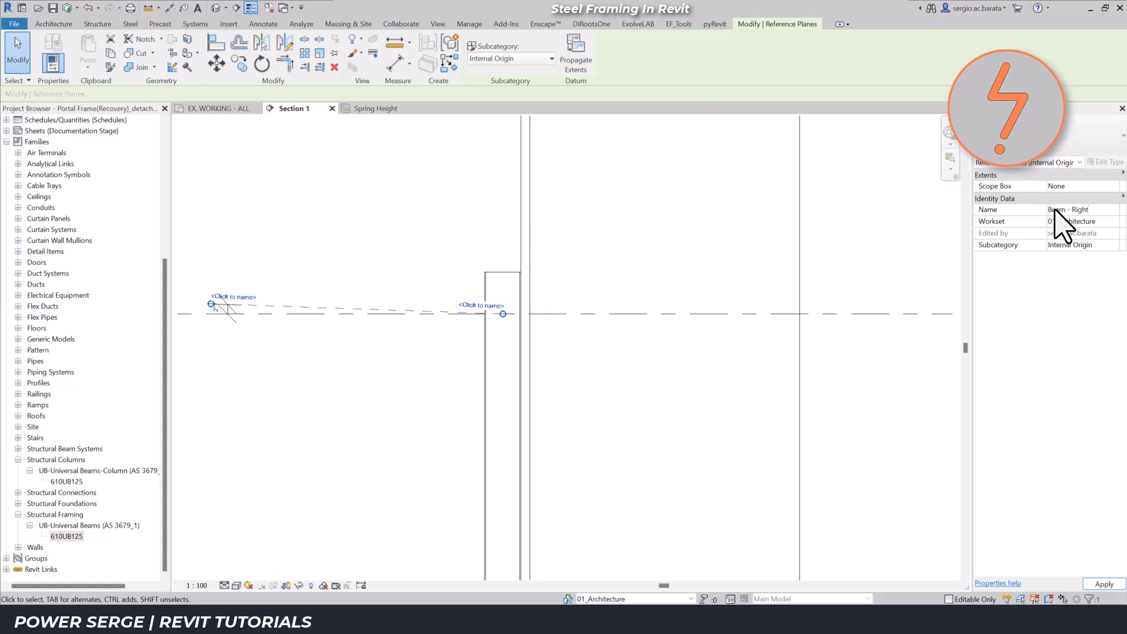
text(Beam - Right)
click(957, 202)
In the Spring Height plan, place a 610UB125 beam on the Beam - Right reference plane along grid 24, from the grid H column to grid J
click(375, 111)
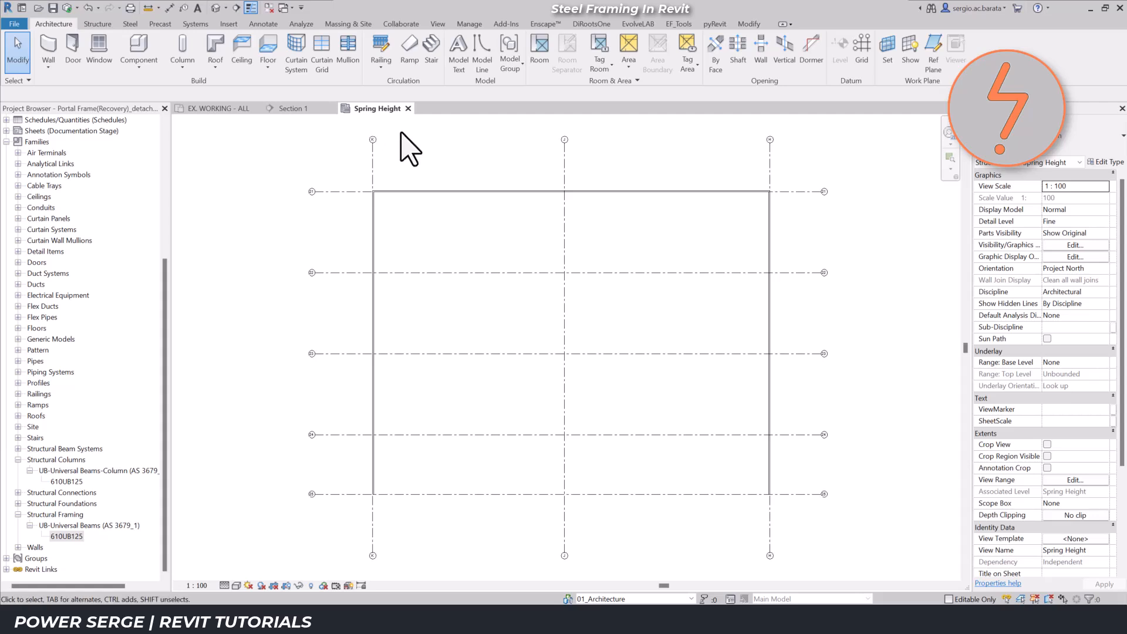
right_click(852, 434)
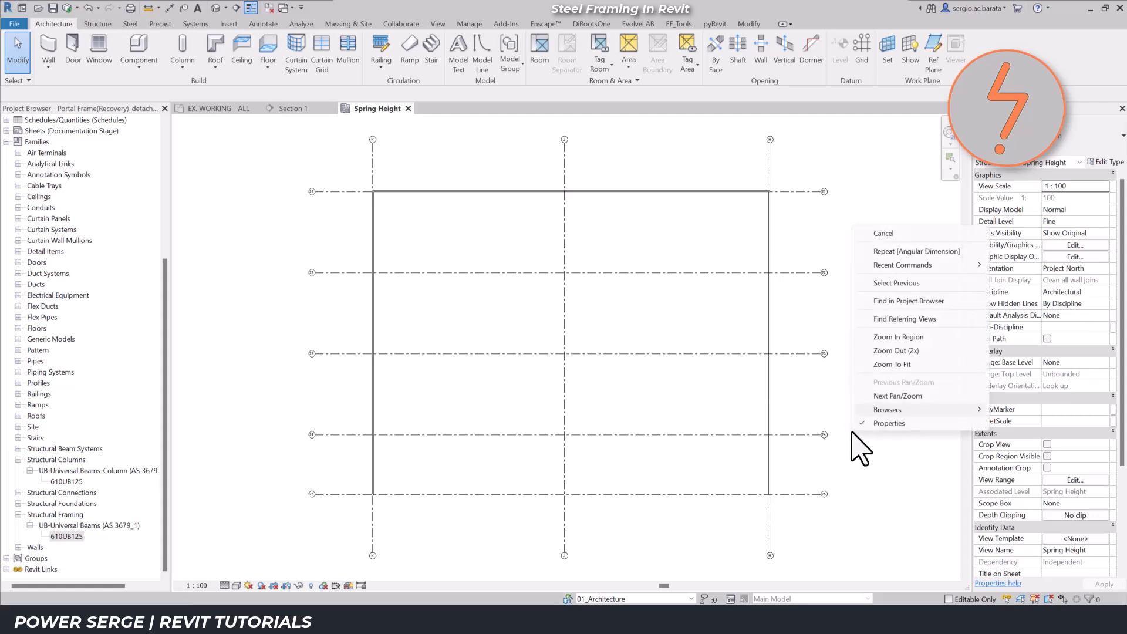
click(892, 397)
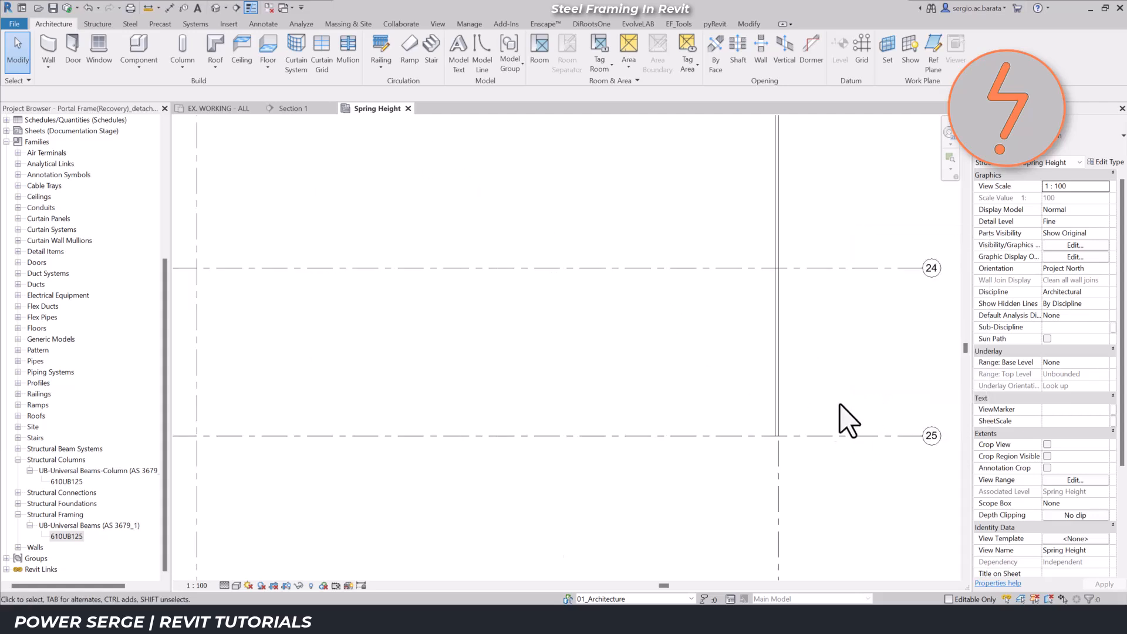
right_click(63, 536)
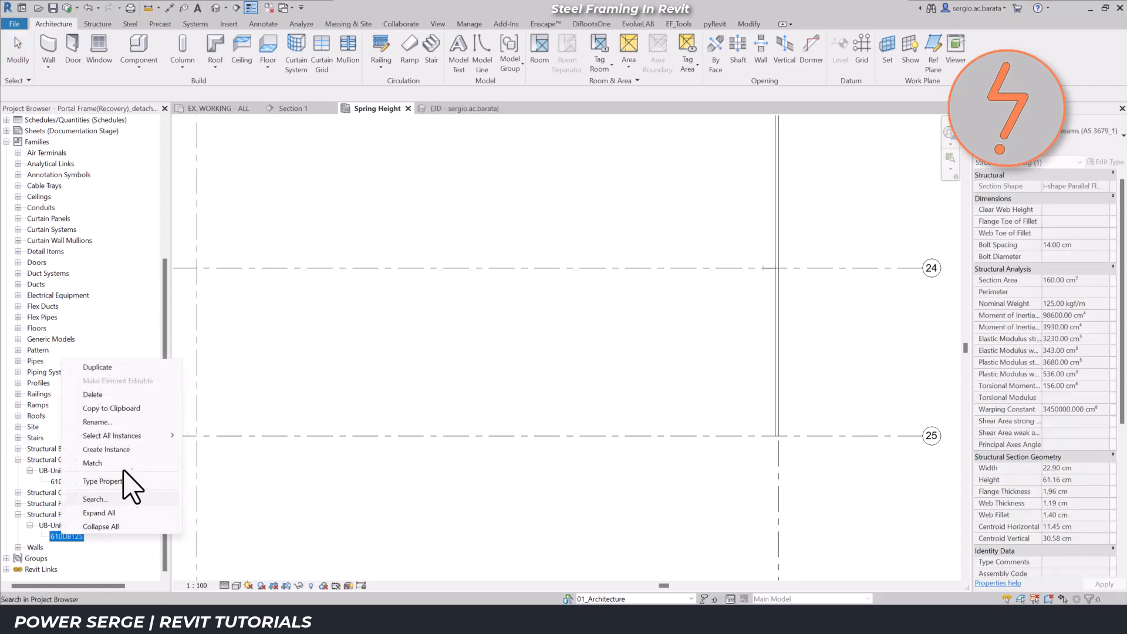
click(138, 451)
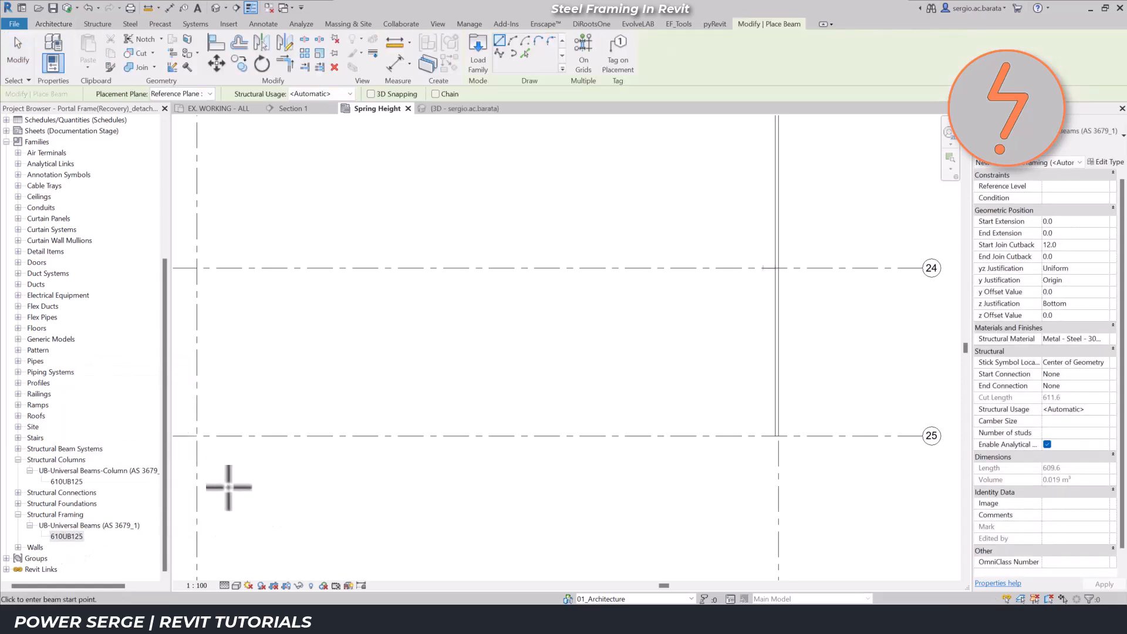
click(209, 93)
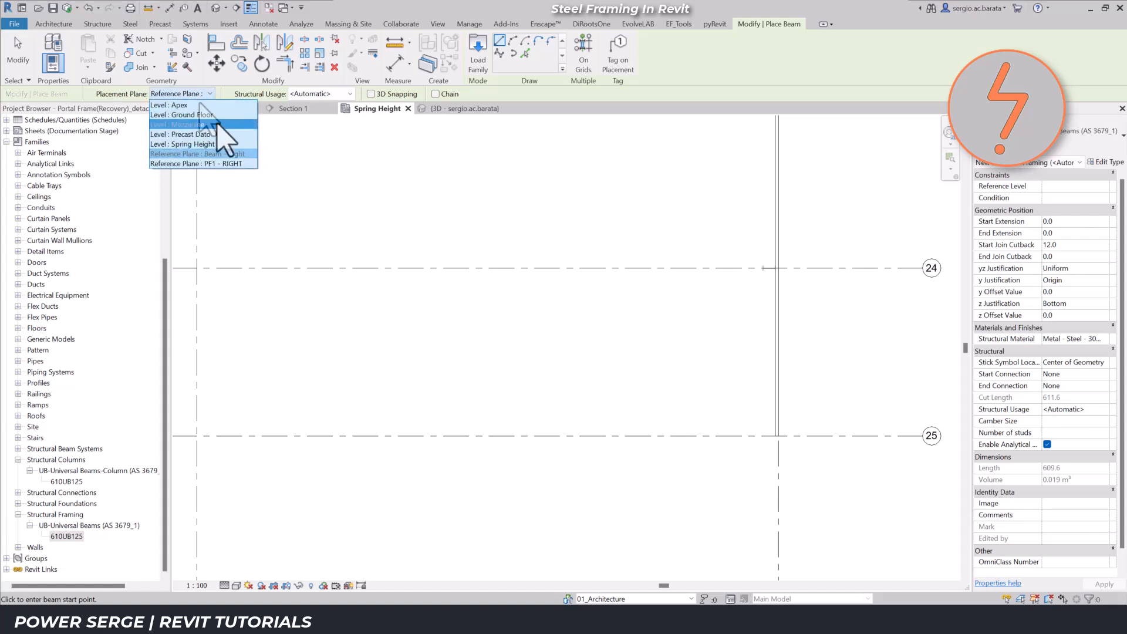
click(241, 155)
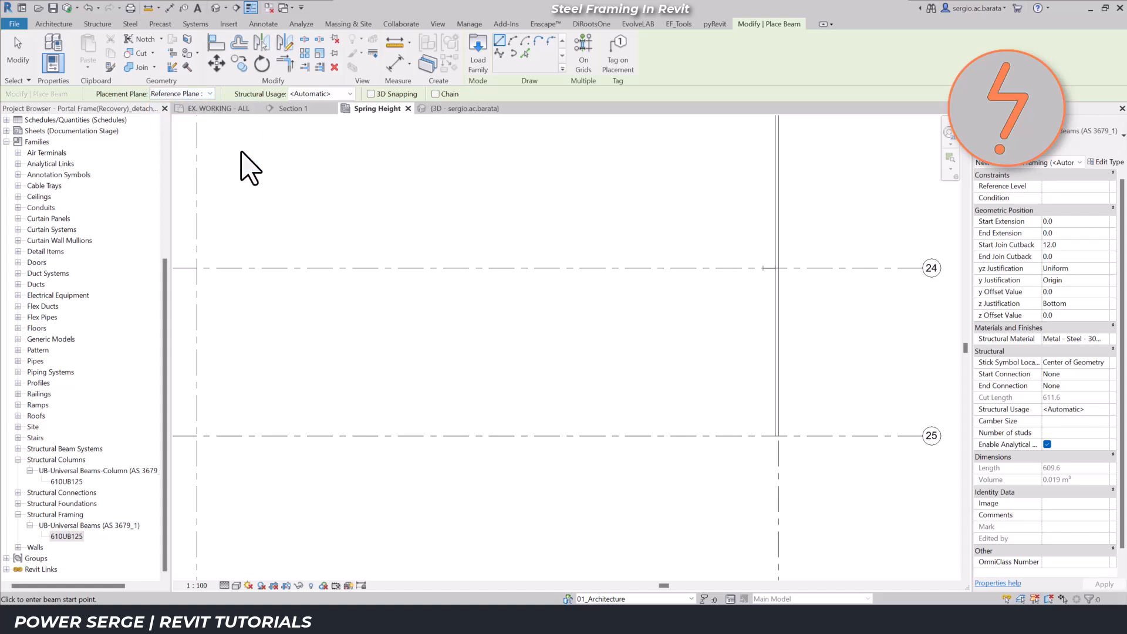
click(763, 268)
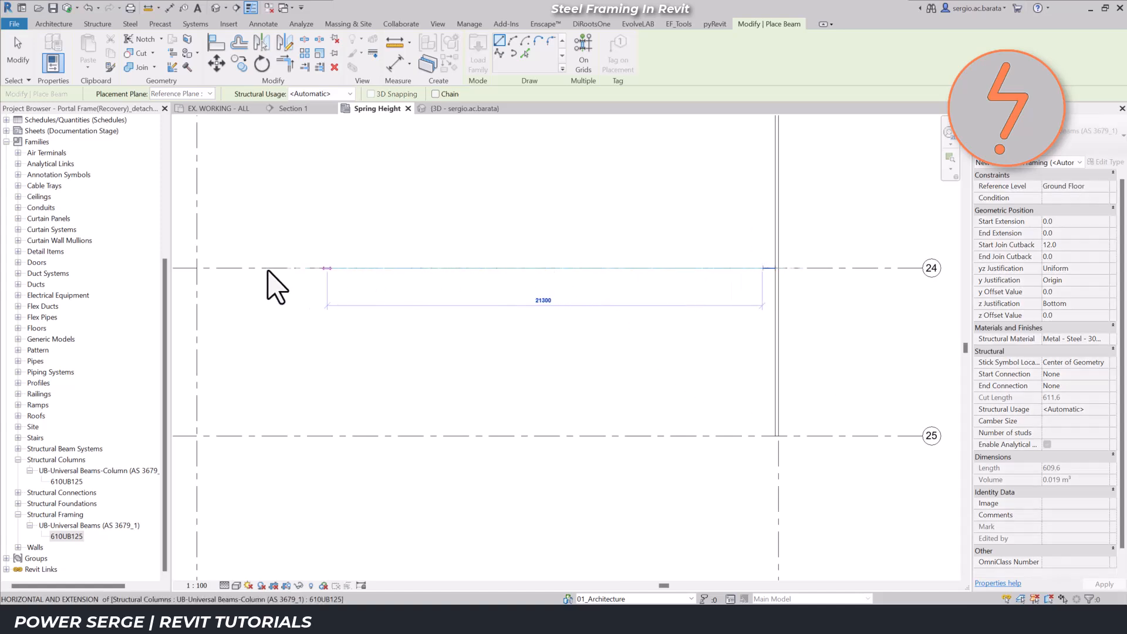
click(196, 269)
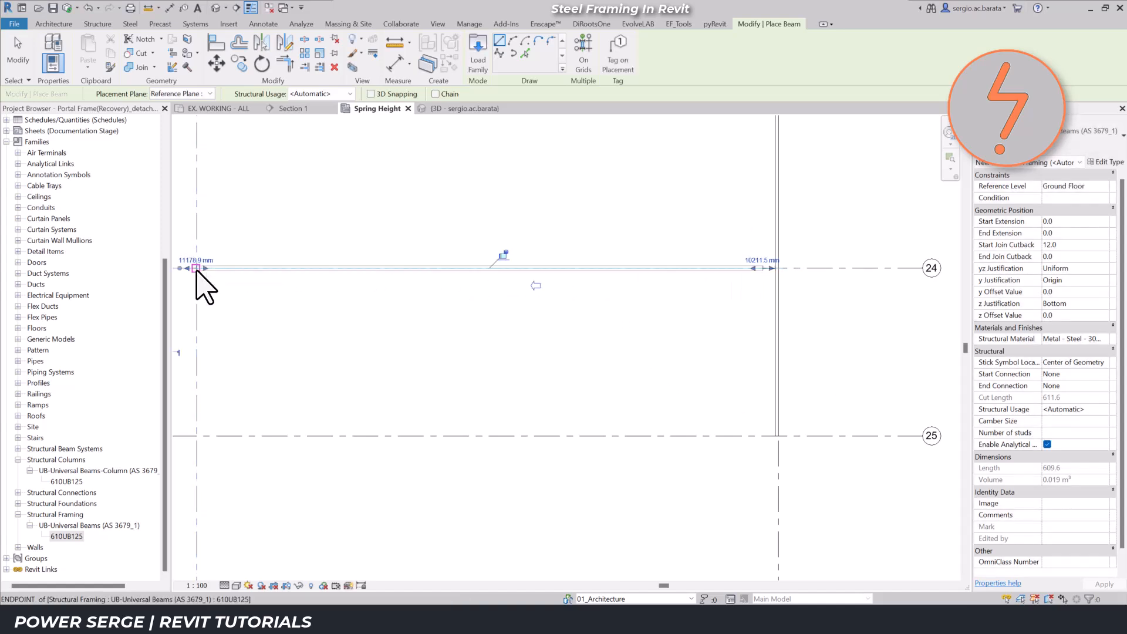
Set the cut plane offset to 0 in the Spring Height plan's view range
key(Escape)
key(Escape)
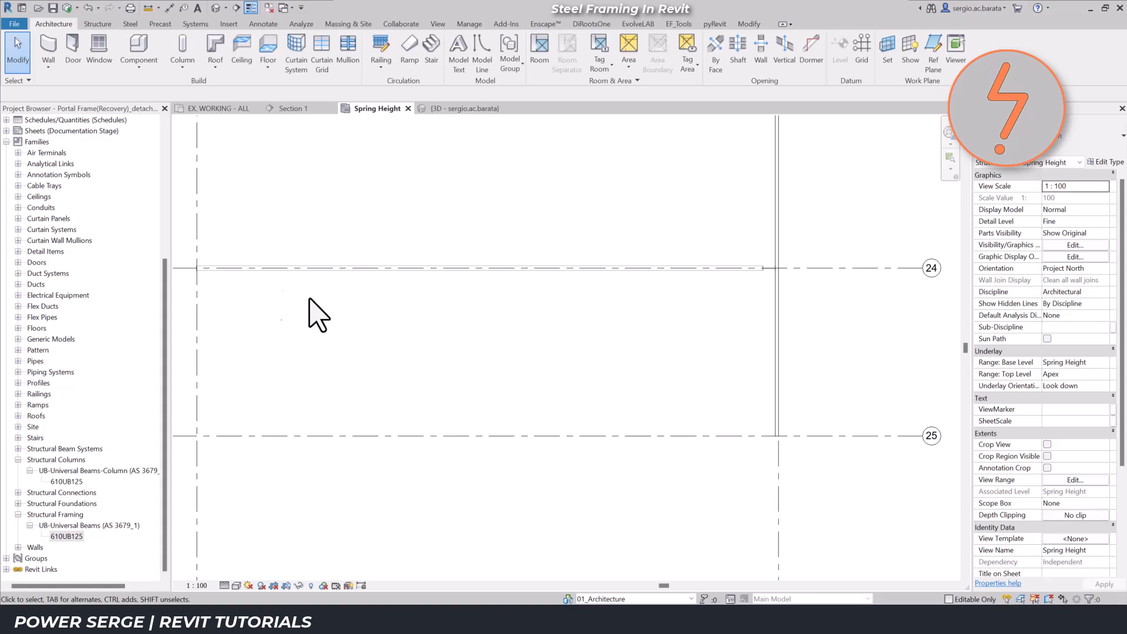
click(1057, 480)
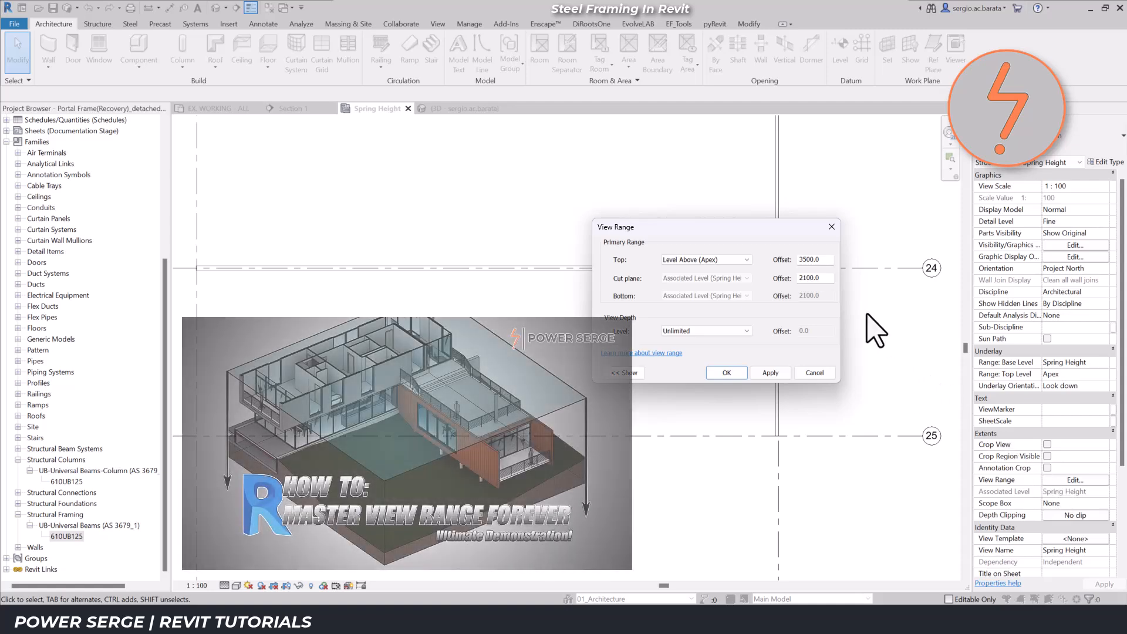
drag(829, 280, 789, 280)
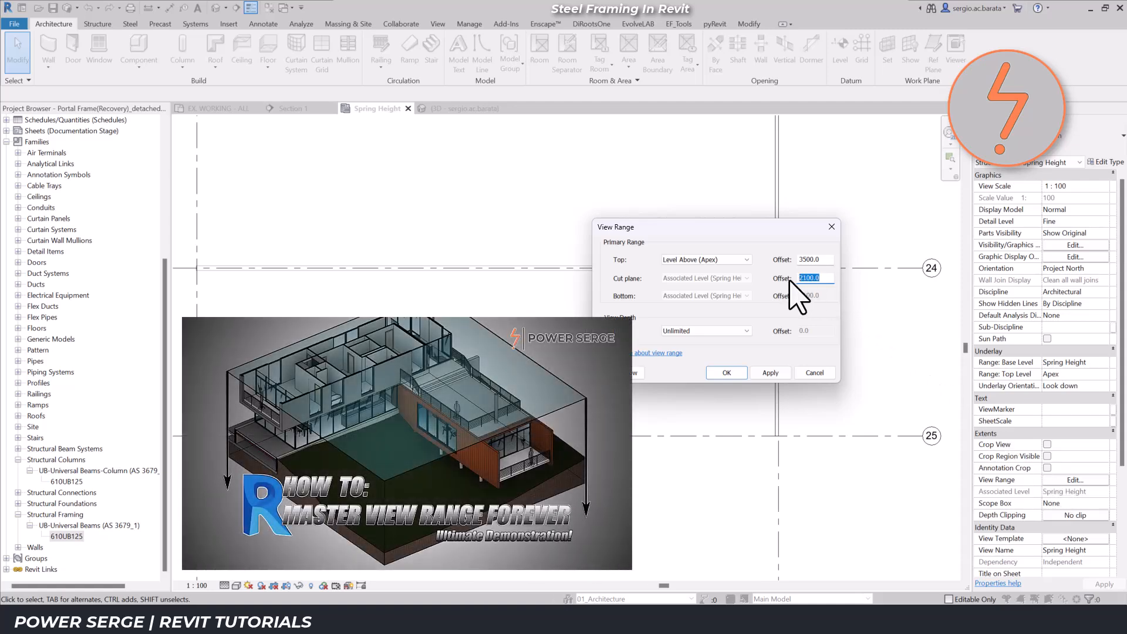
text(0)
click(770, 371)
click(728, 373)
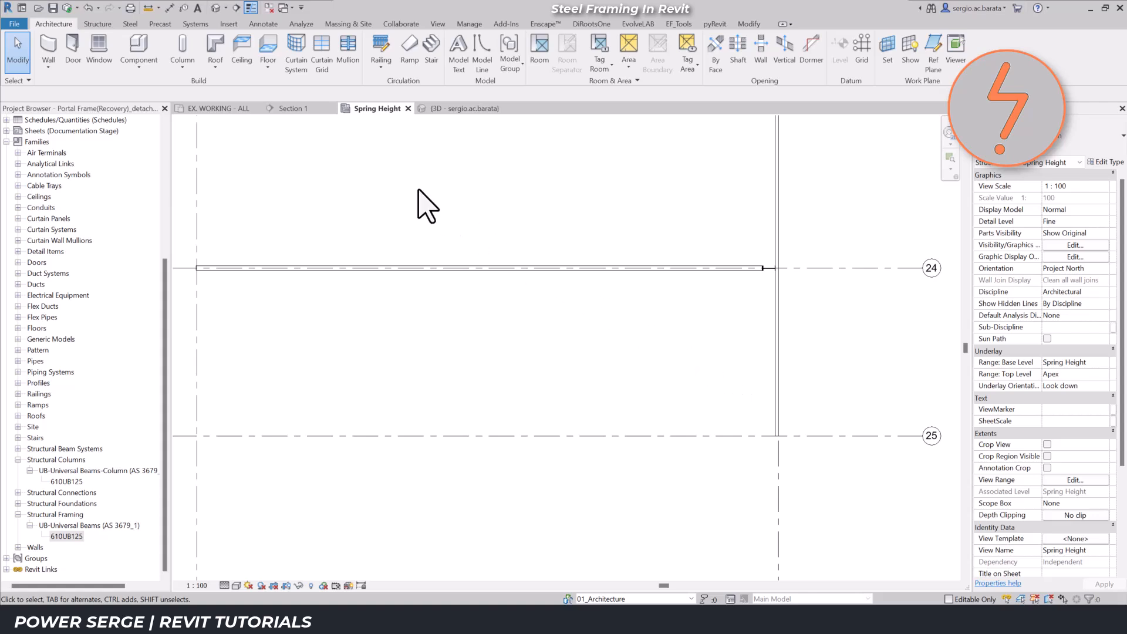
In Section 1, use Trim/Extend to Corner to join the short rafter at grid K to the rafter from grid H
click(288, 109)
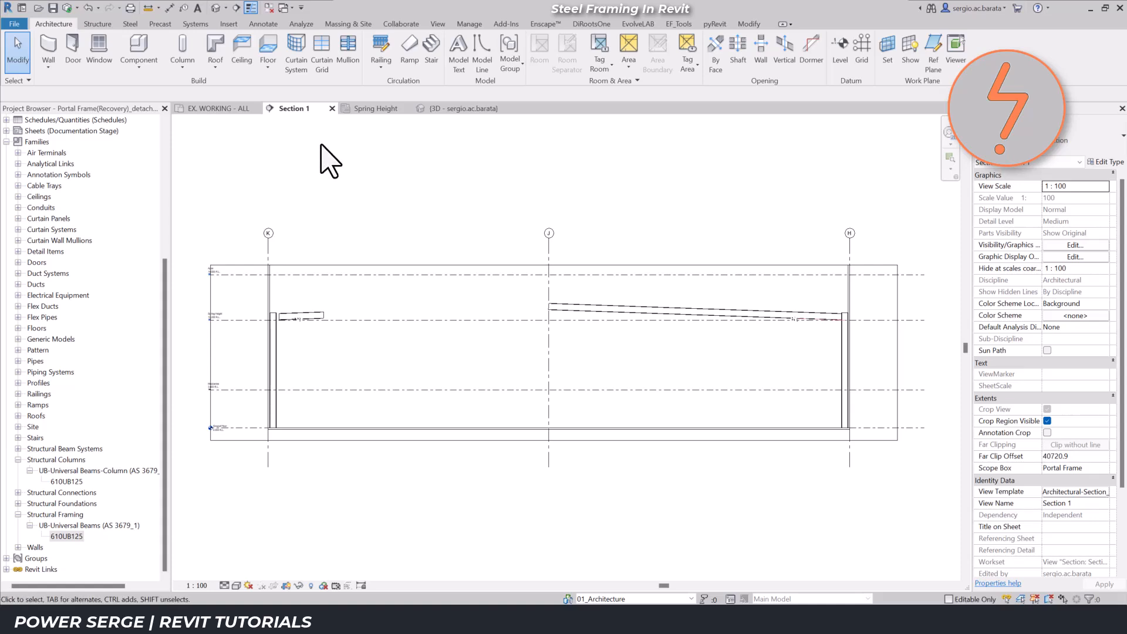
key(t)
key(r)
click(319, 315)
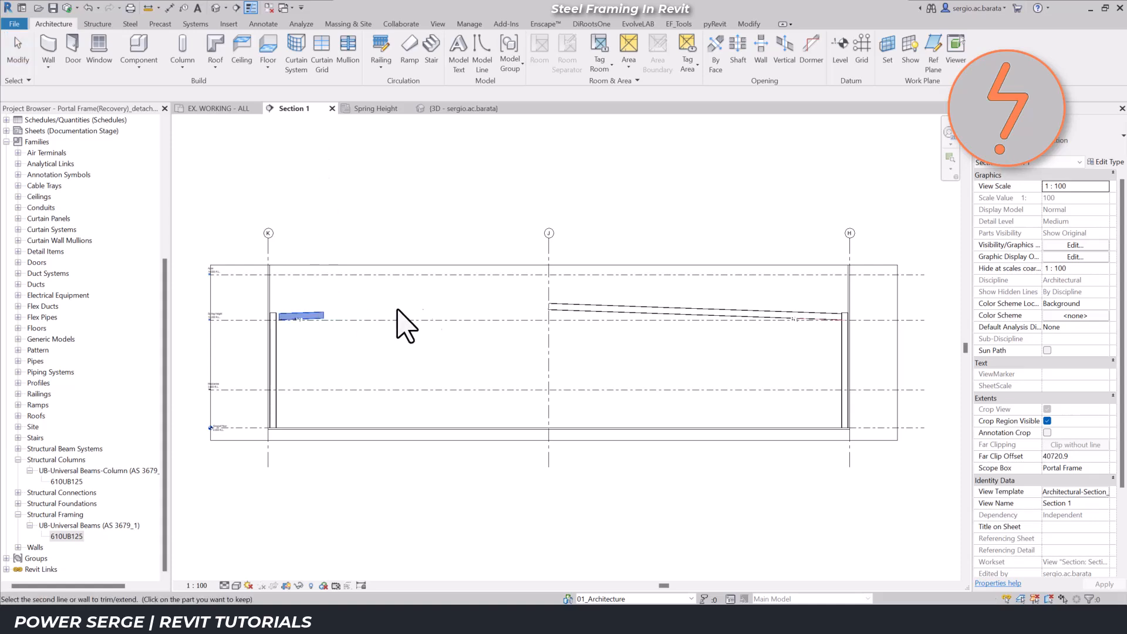
click(578, 309)
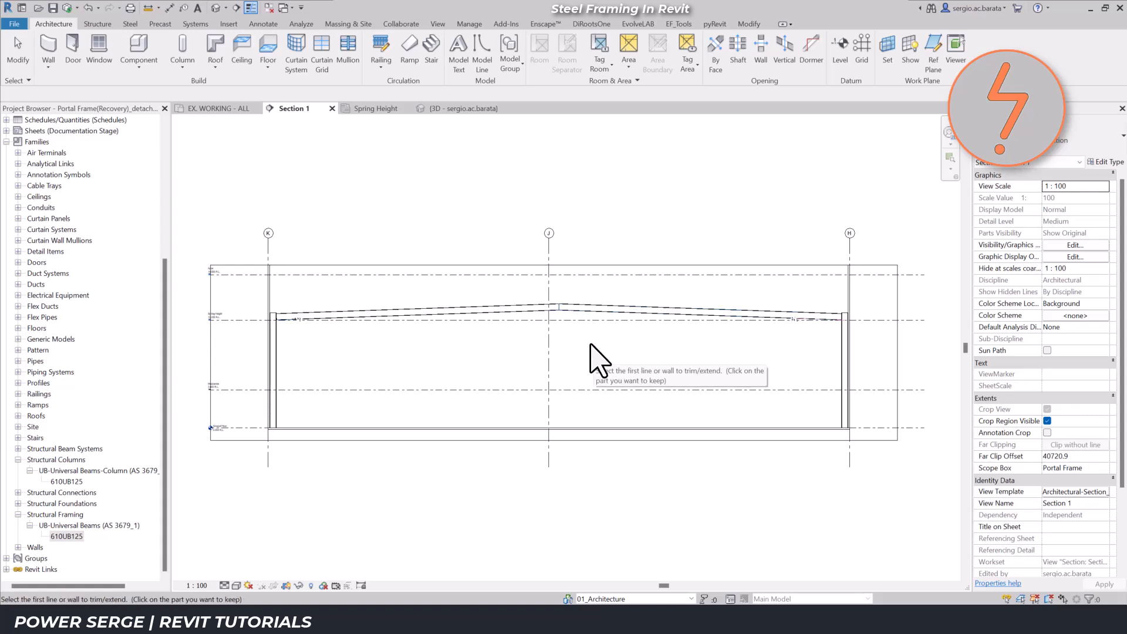
key(Escape)
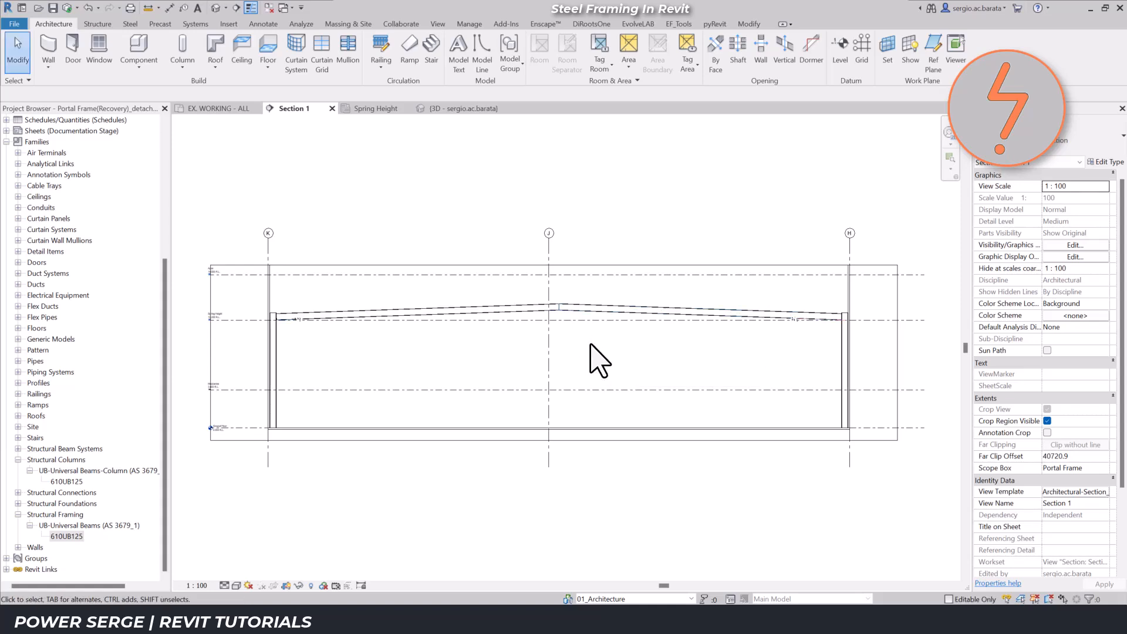
right_click(565, 333)
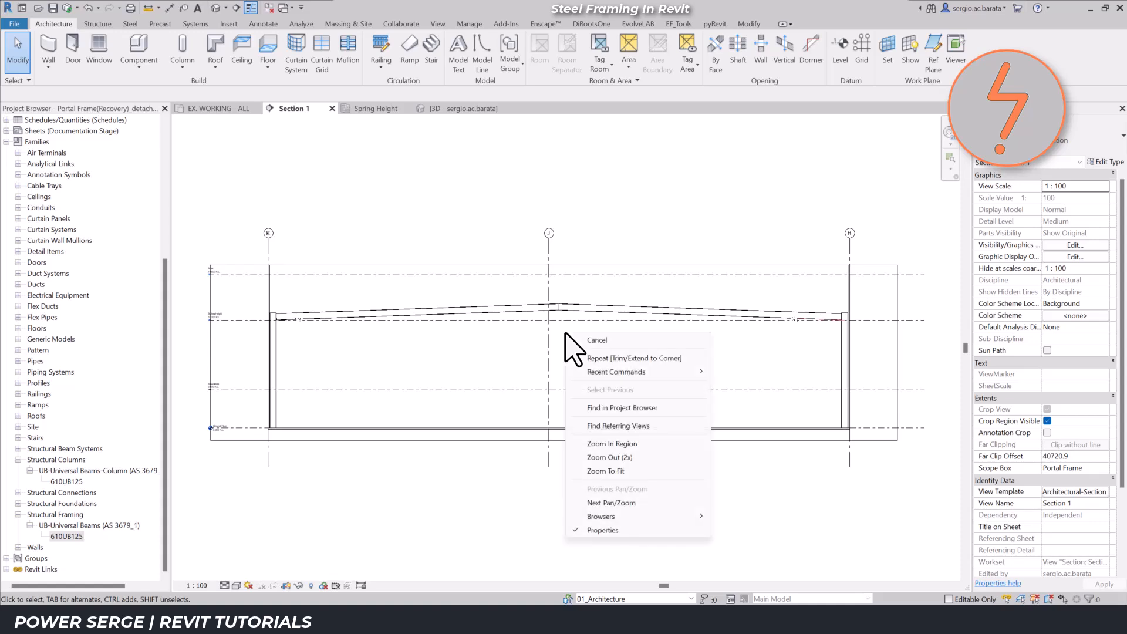
click(663, 503)
right_click(664, 510)
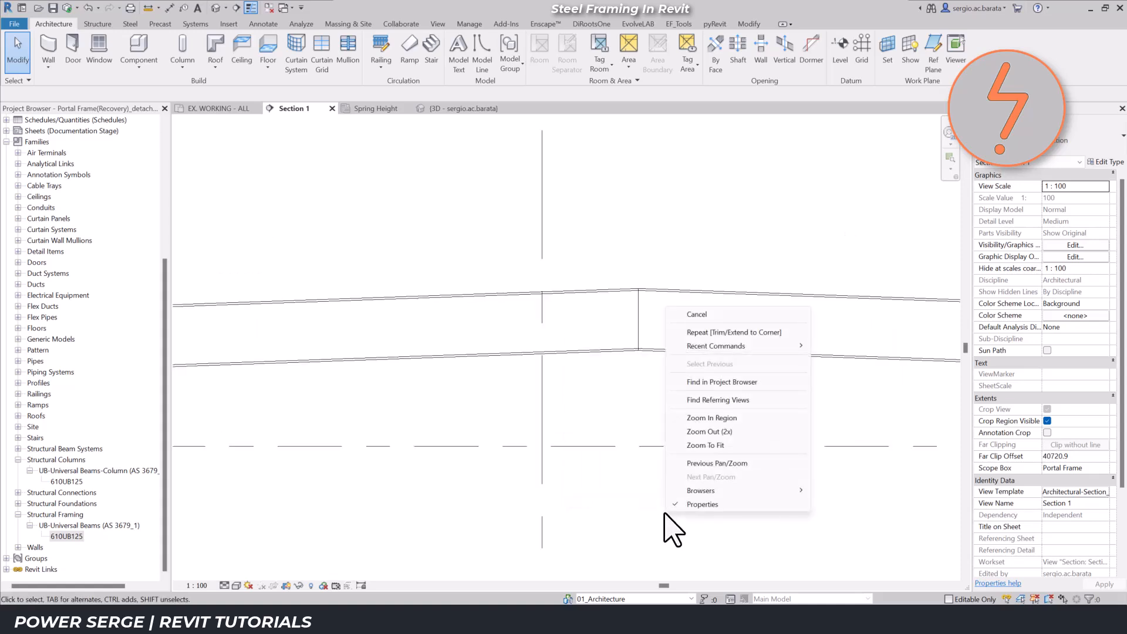
click(704, 464)
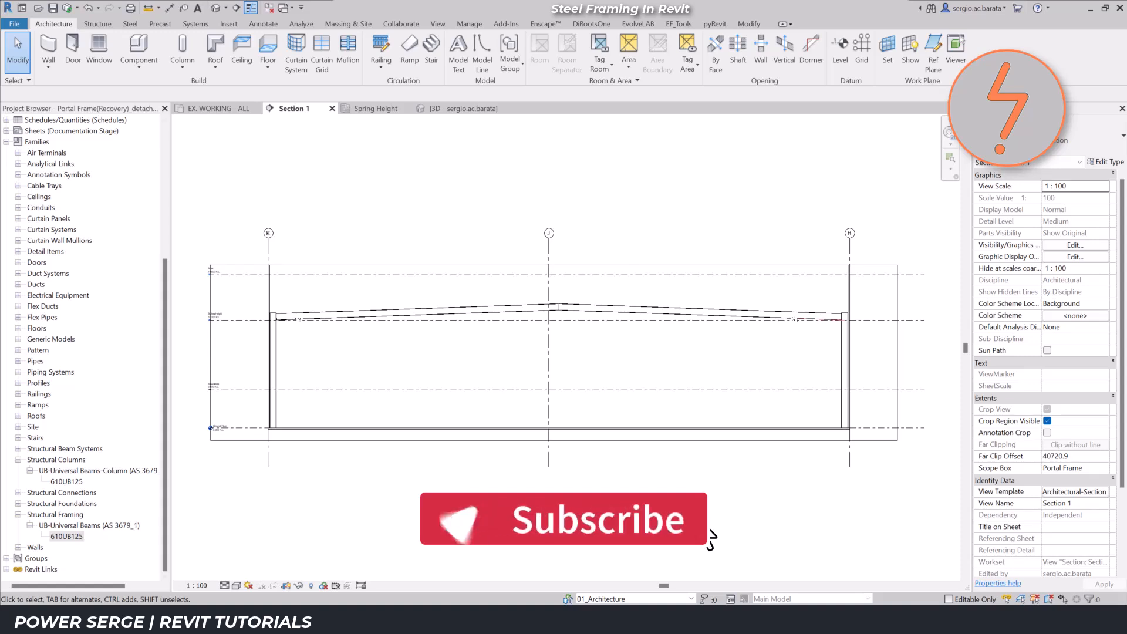
In the Spring Height plan, group the columns and rafters along grid 24 into a model group named PF1
click(367, 109)
right_click(388, 171)
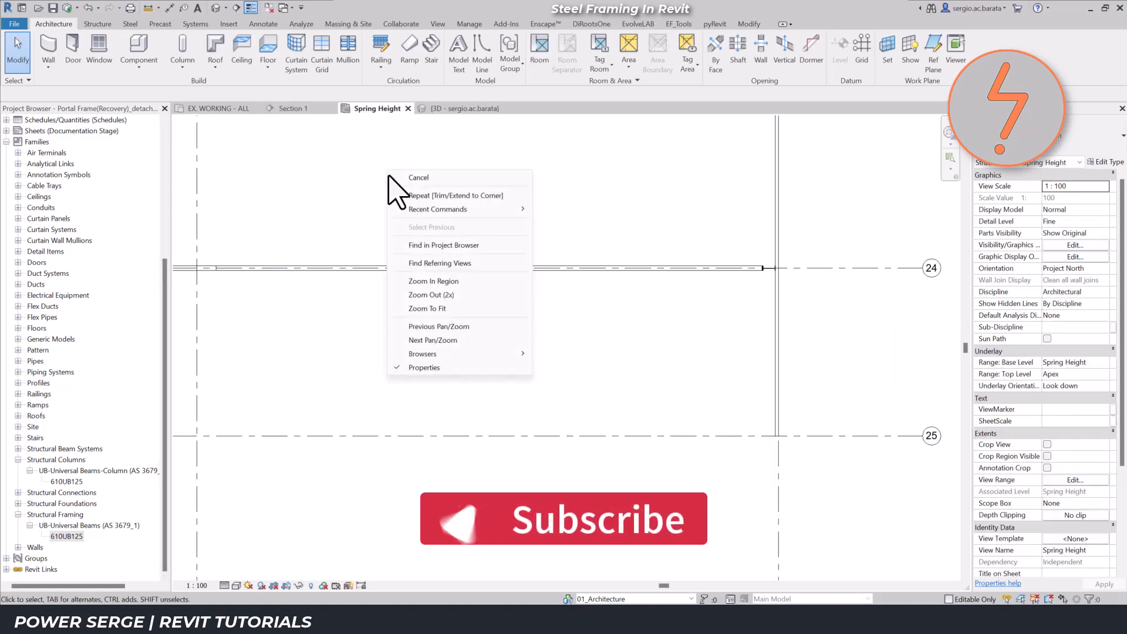
click(443, 307)
drag(347, 413, 784, 453)
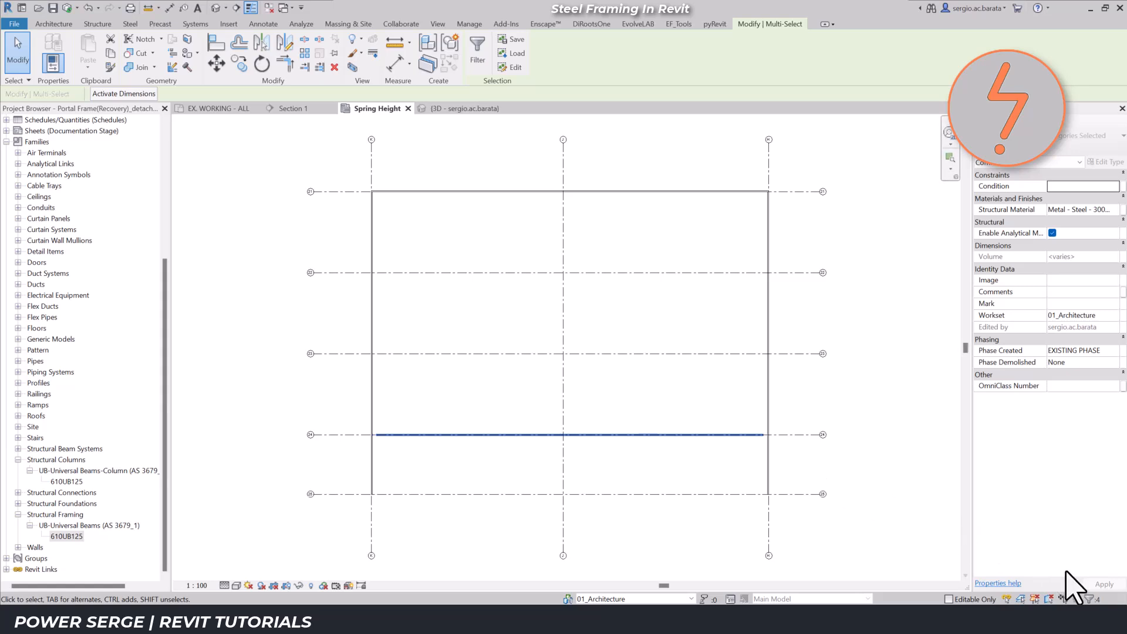
click(448, 45)
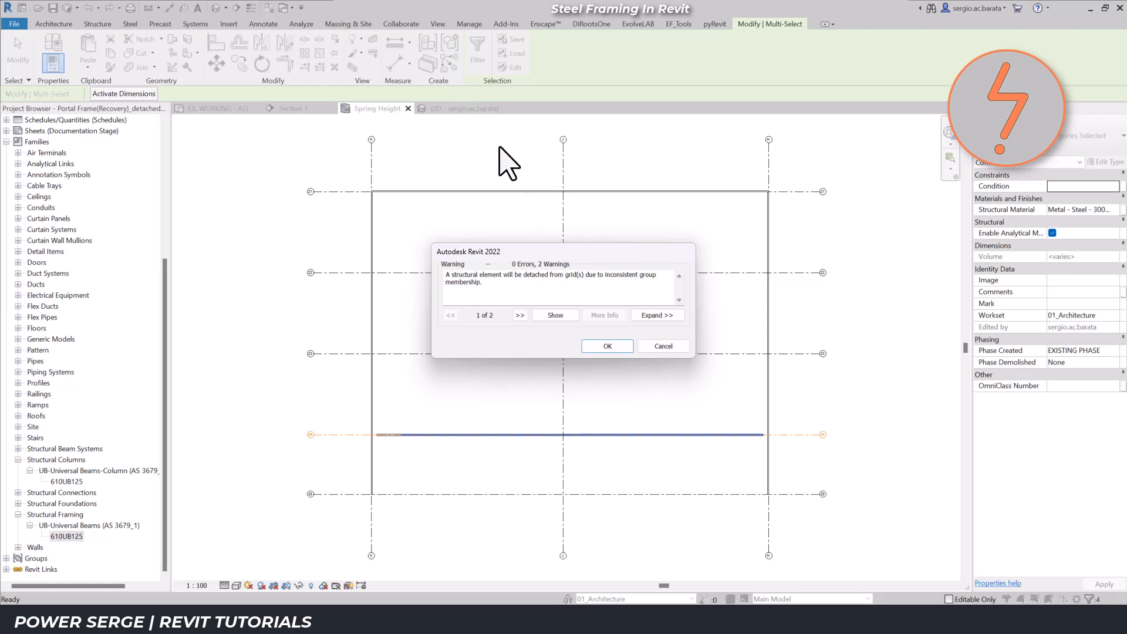
click(608, 347)
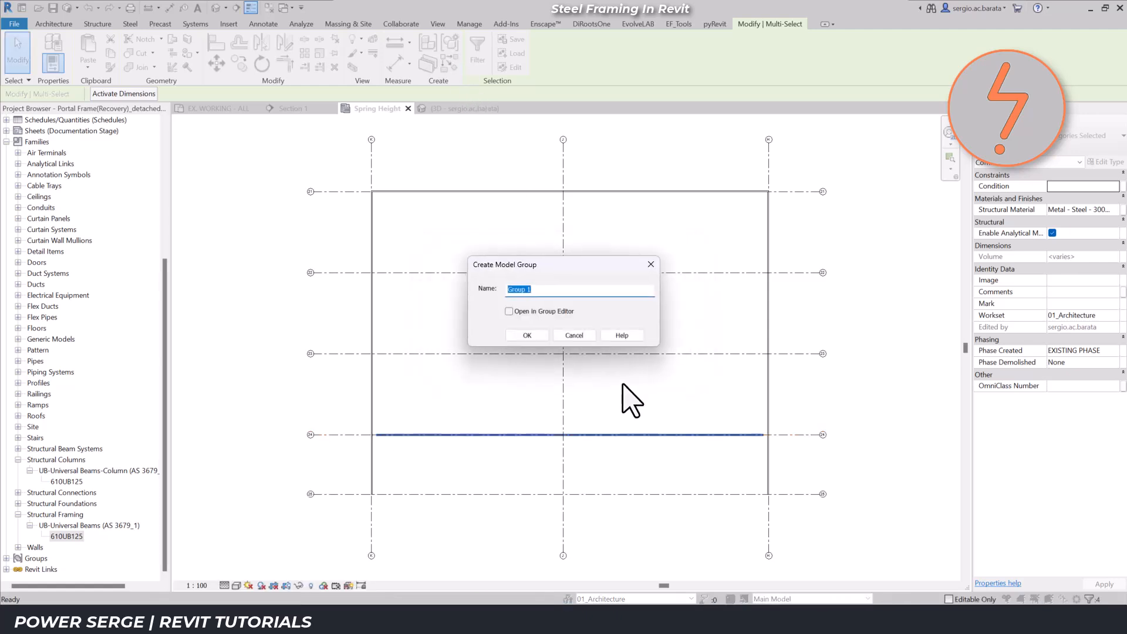
text(PF)
click(532, 335)
key(Escape)
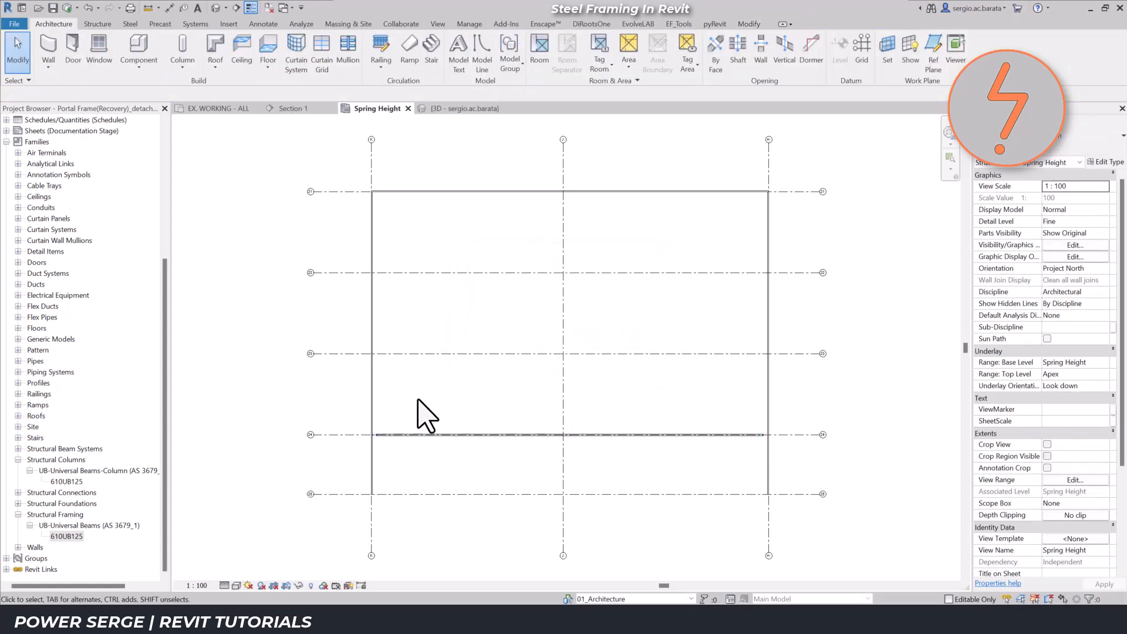
Copy the PF1 model group from grid 24 to grids 23 and 22
right_click(342, 411)
click(369, 374)
click(593, 555)
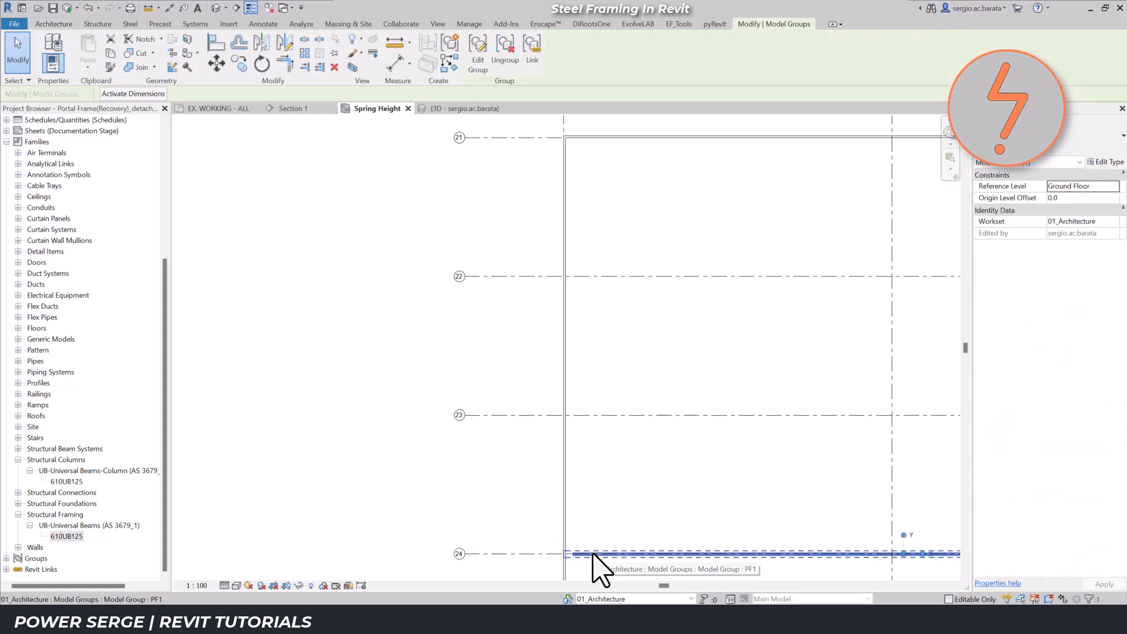
key(c)
key(o)
click(465, 554)
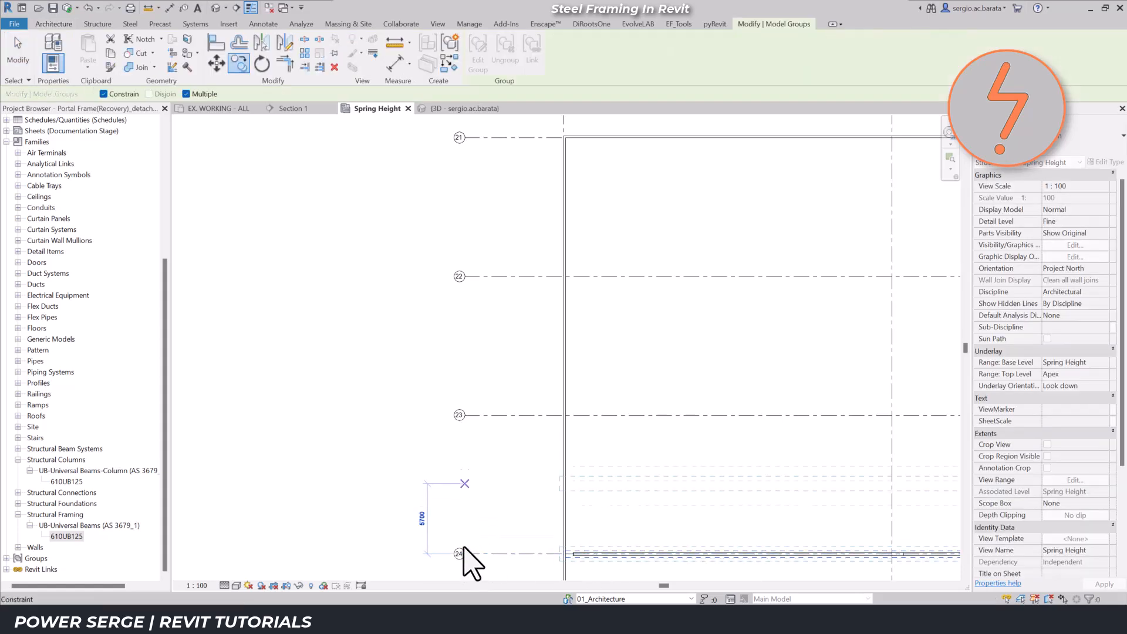
click(465, 415)
click(465, 276)
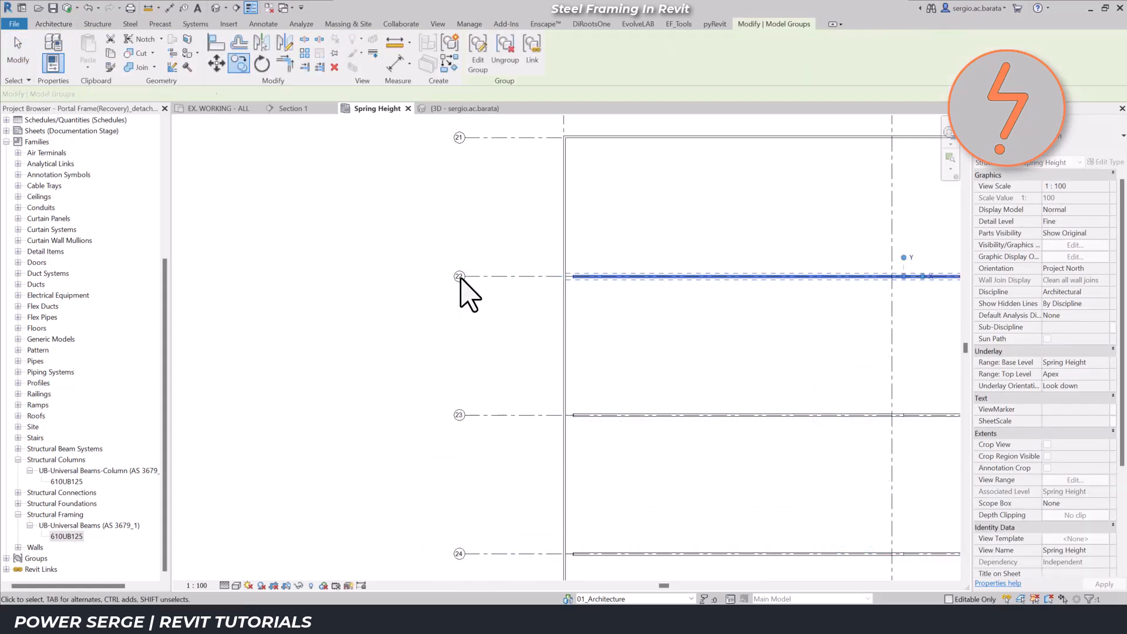
key(Escape)
right_click(414, 344)
click(476, 486)
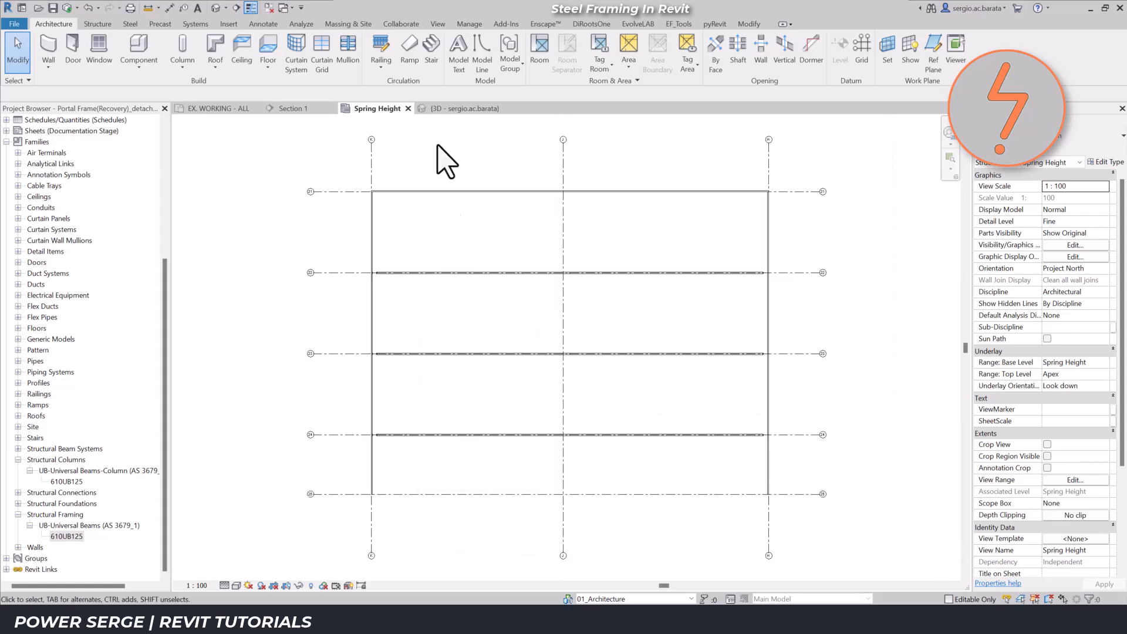
In the 3D view, override the near front wall's element graphics with a surface transparency of 3
click(466, 109)
click(644, 422)
right_click(644, 421)
mouse_move(778, 158)
click(826, 156)
double_click(638, 302)
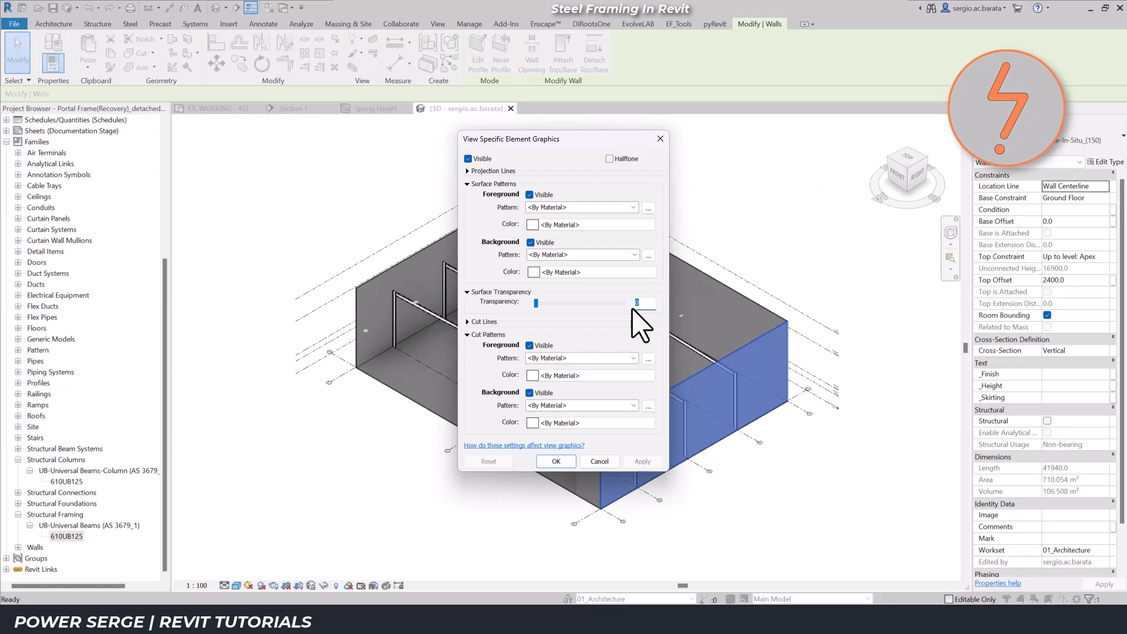
text(3)
click(556, 462)
Assign the Detail - Left scope box to the Section 1 view
click(299, 109)
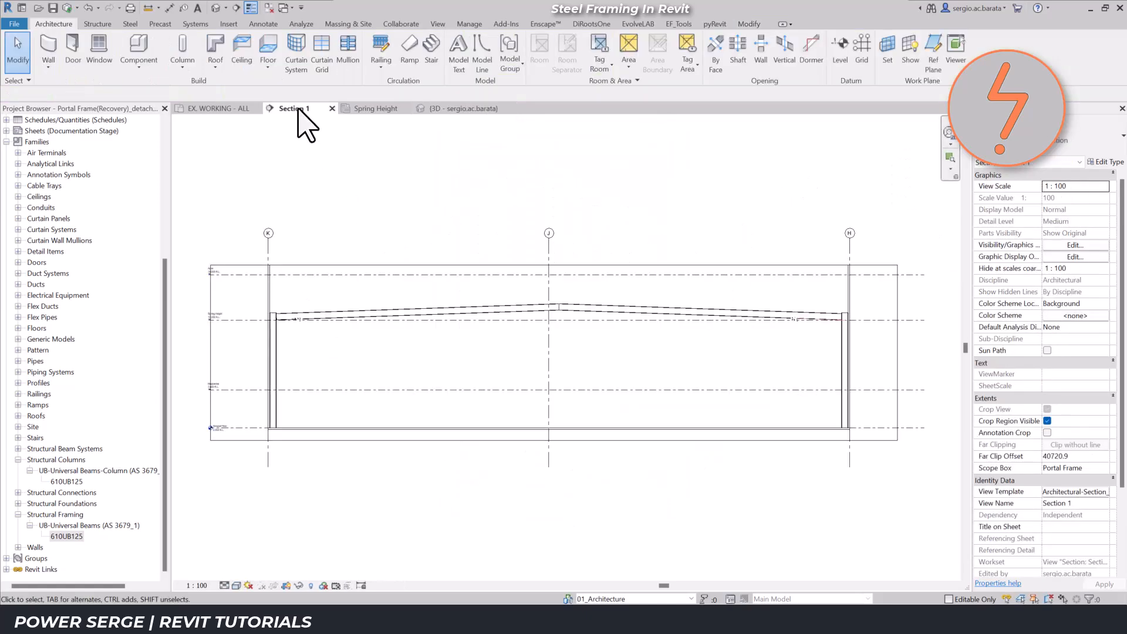
click(1105, 468)
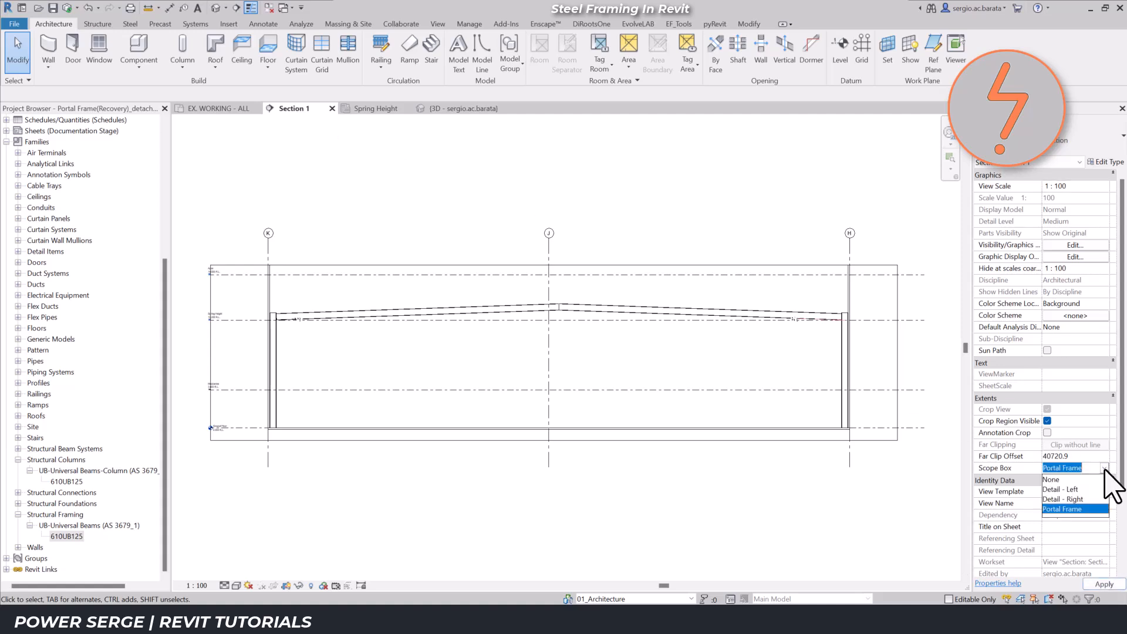
click(1062, 489)
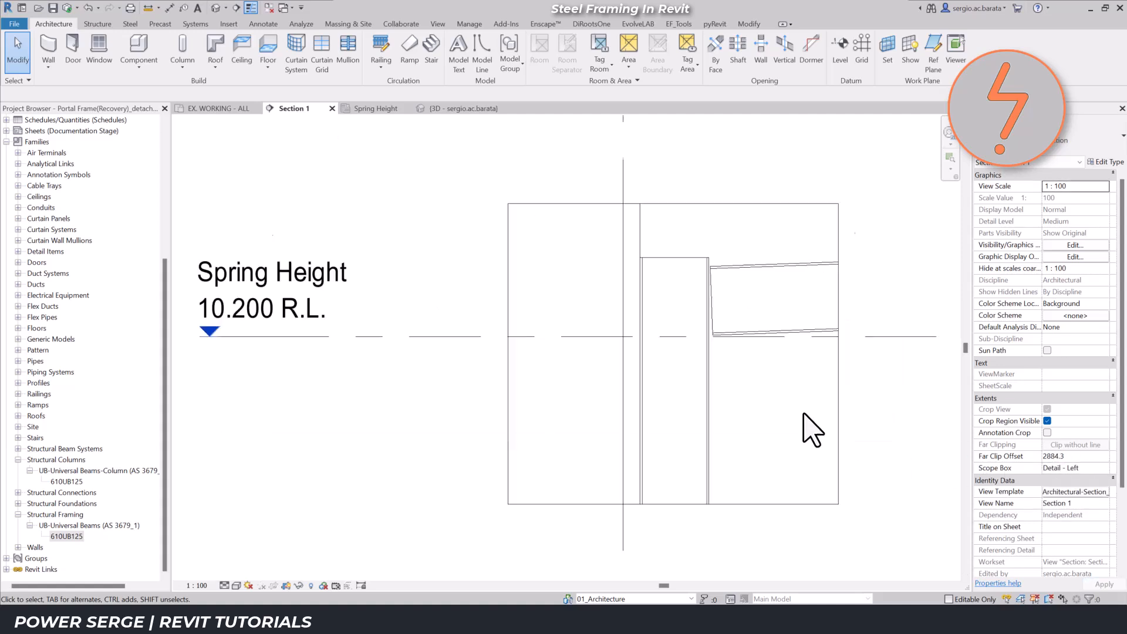
Ungroup the portal frame model group in Section 1 so its rafter can be selected separately from the column
click(793, 342)
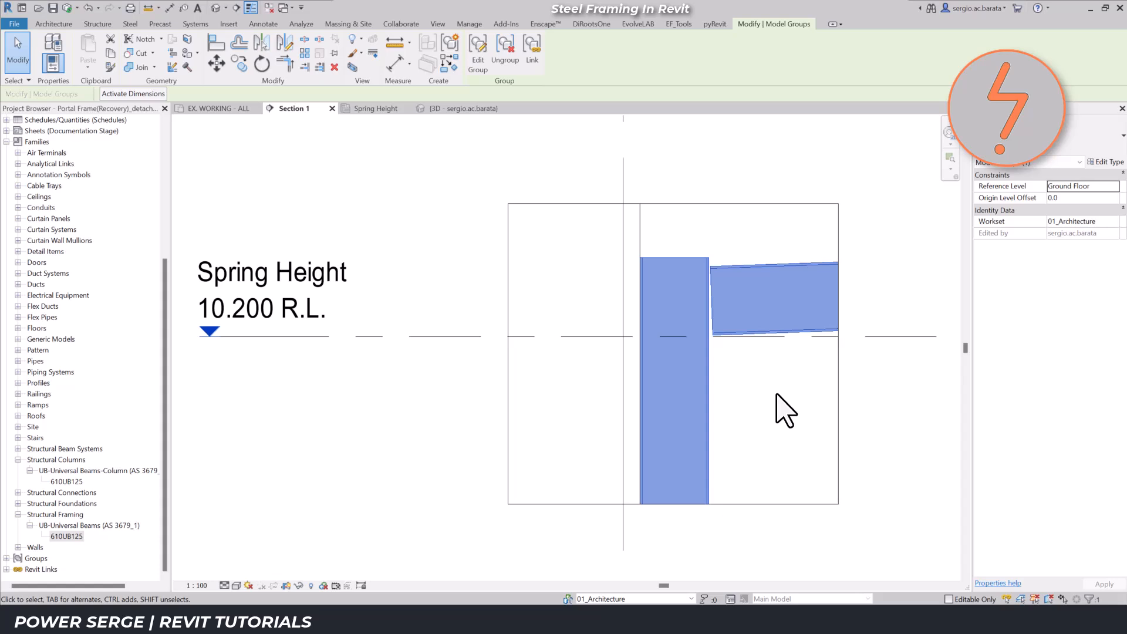
click(505, 60)
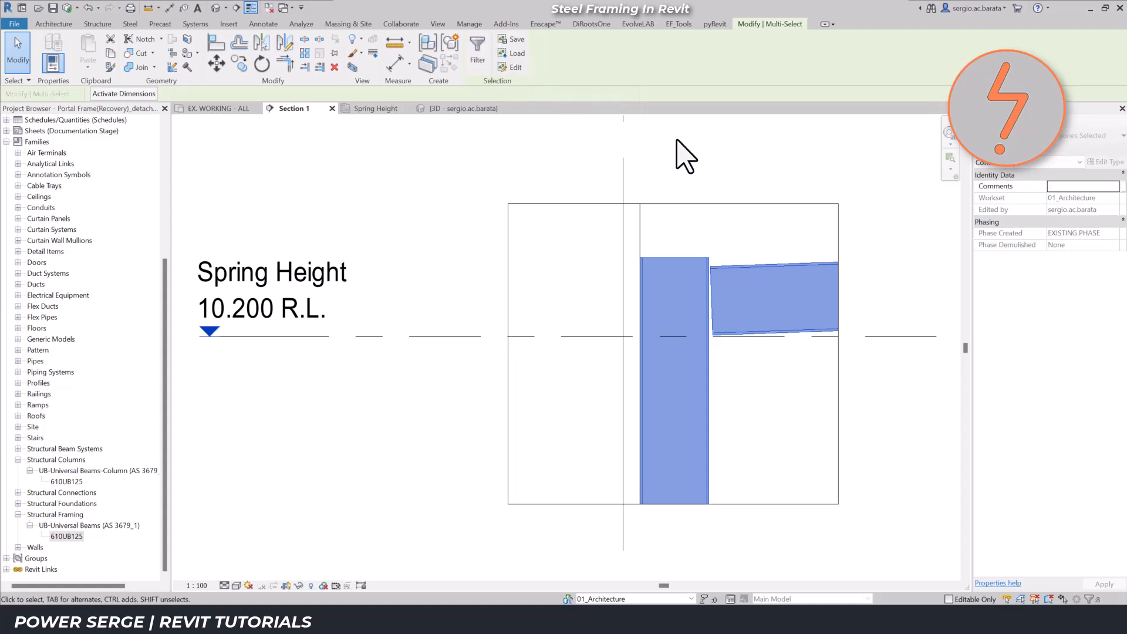
key(Escape)
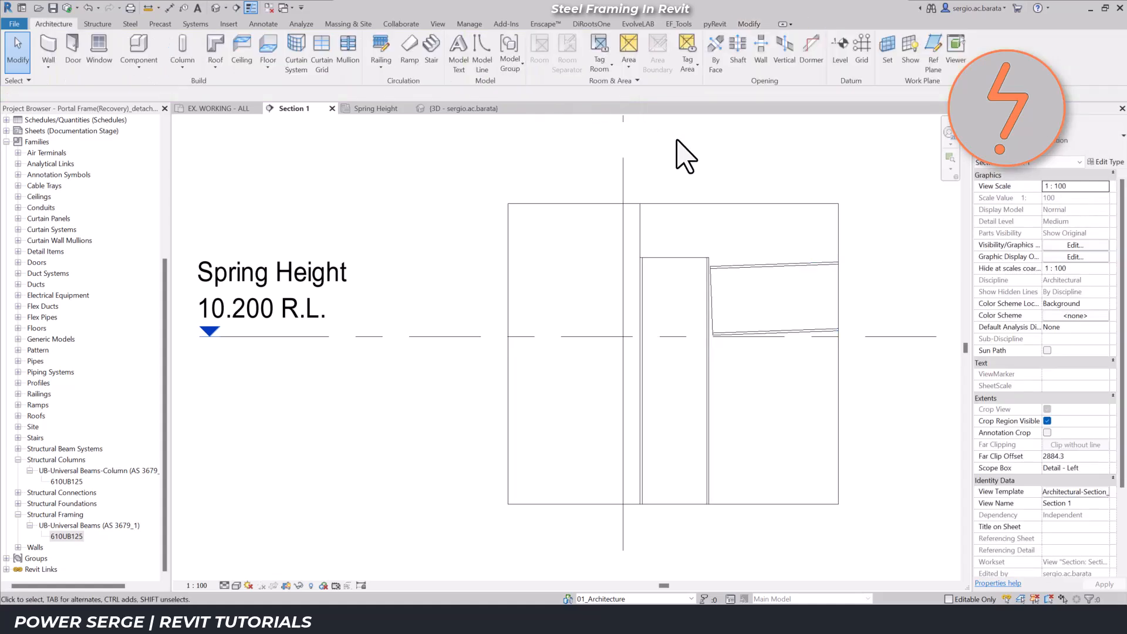
click(811, 267)
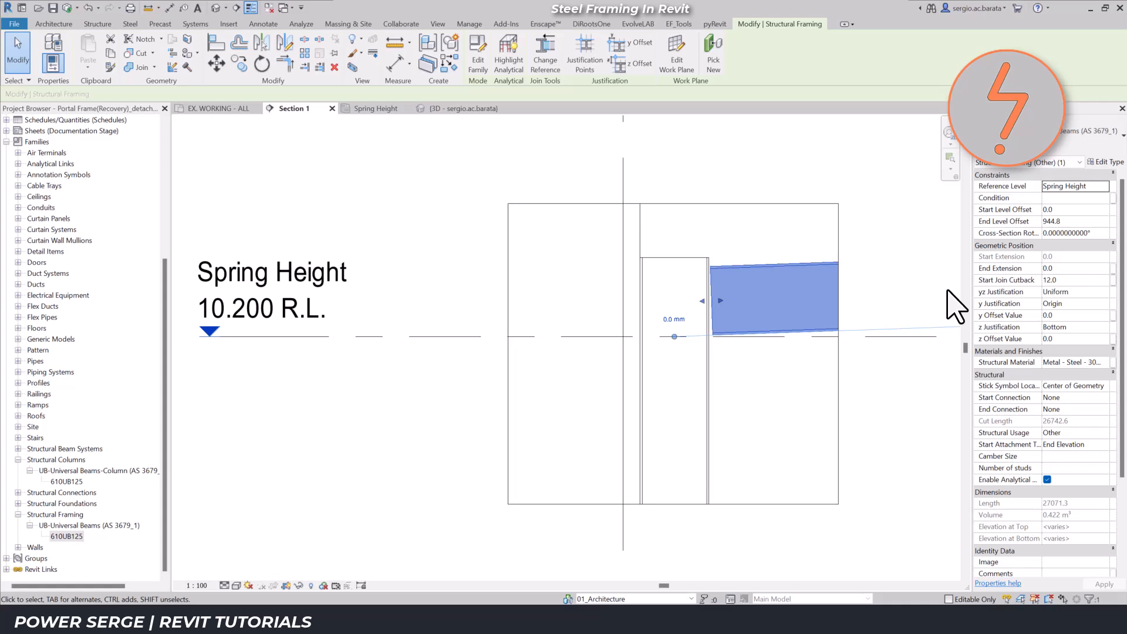
click(948, 291)
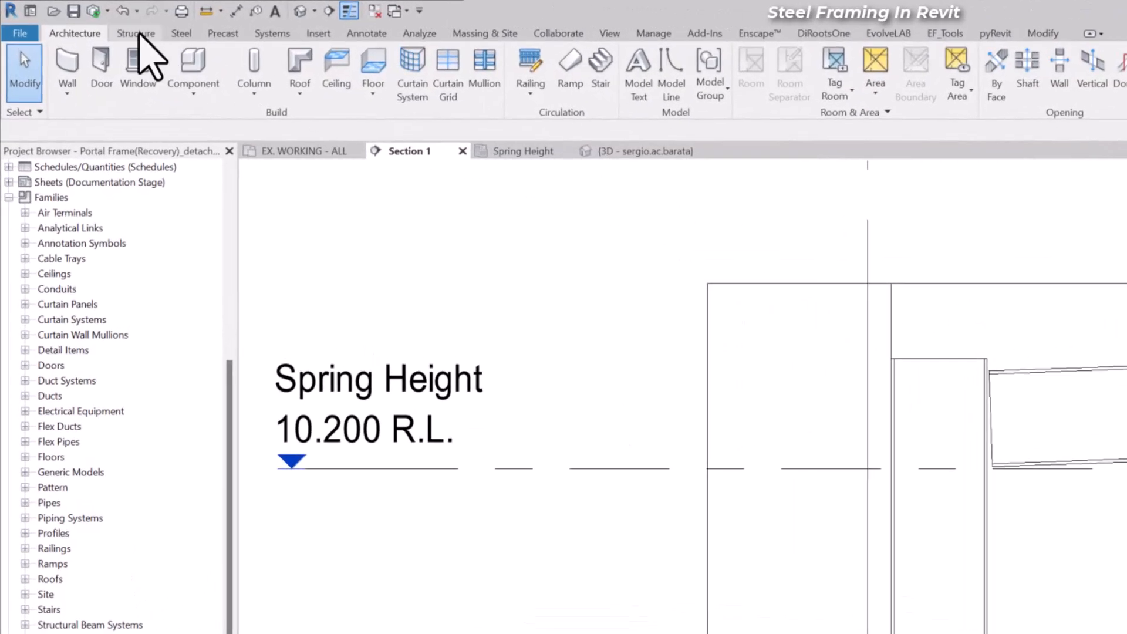
Add the Gable wall end plate from the Column - Beam group to the project's loaded structural connections
click(137, 34)
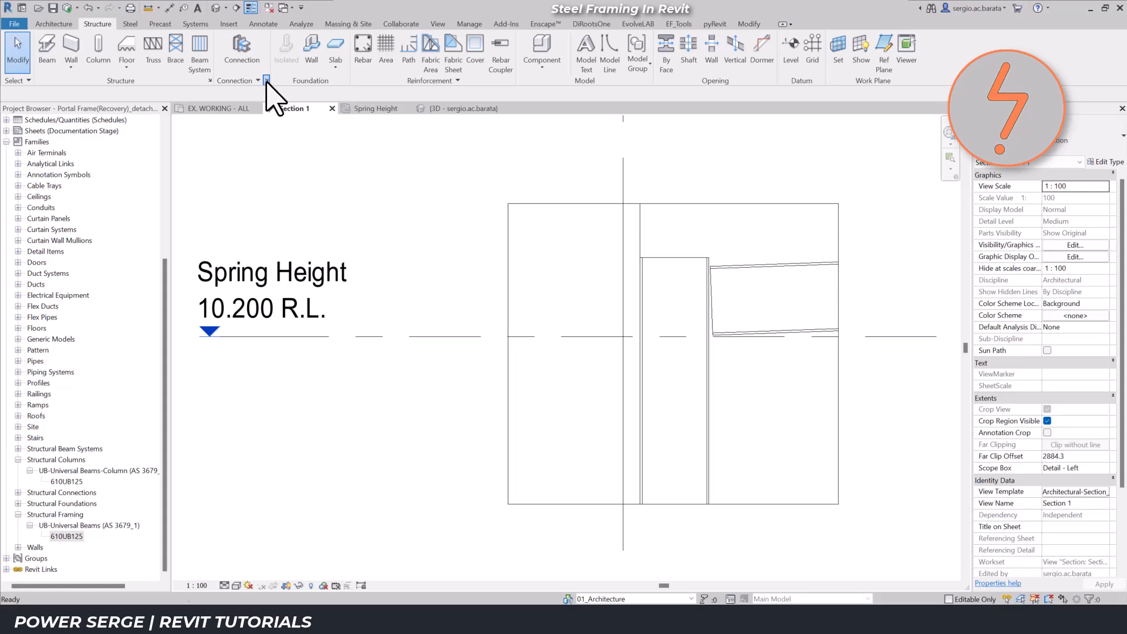
click(267, 80)
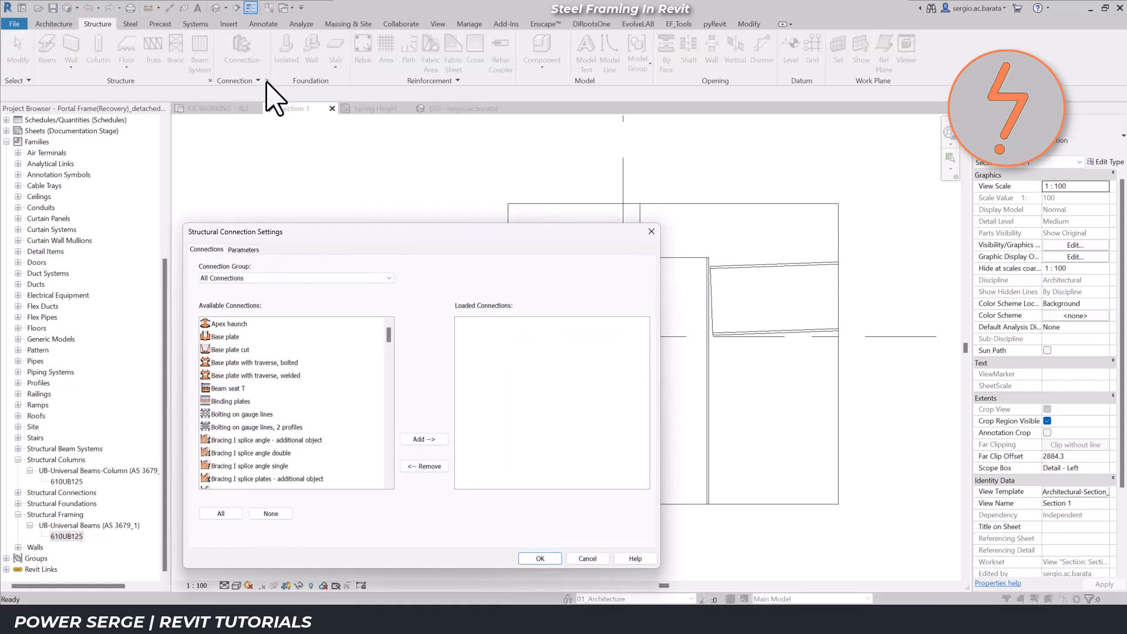
click(390, 278)
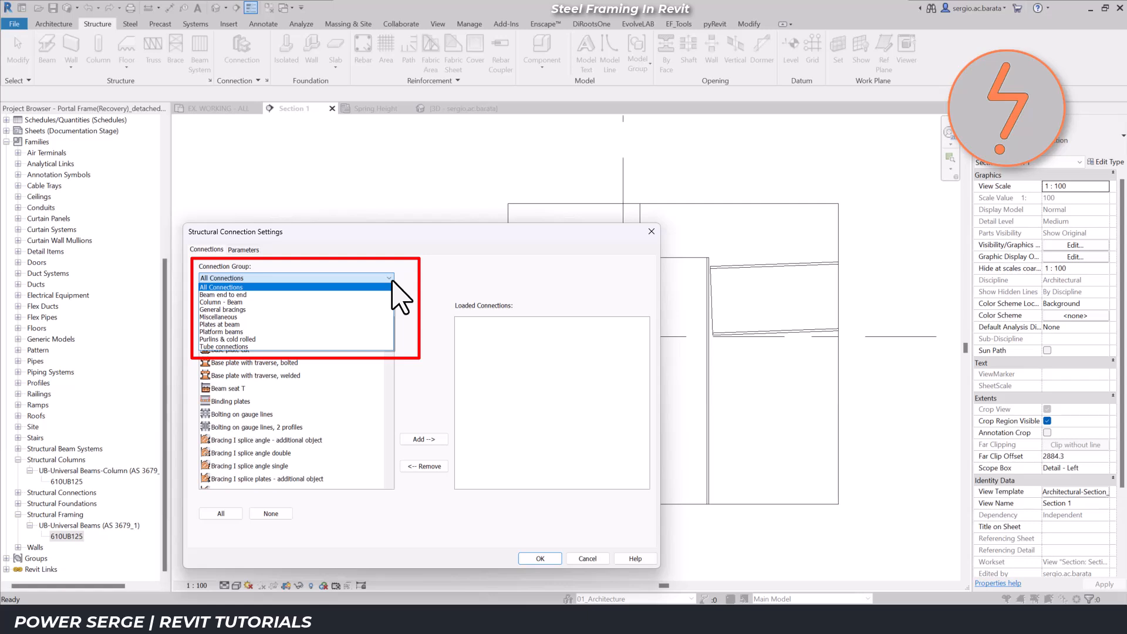
click(328, 303)
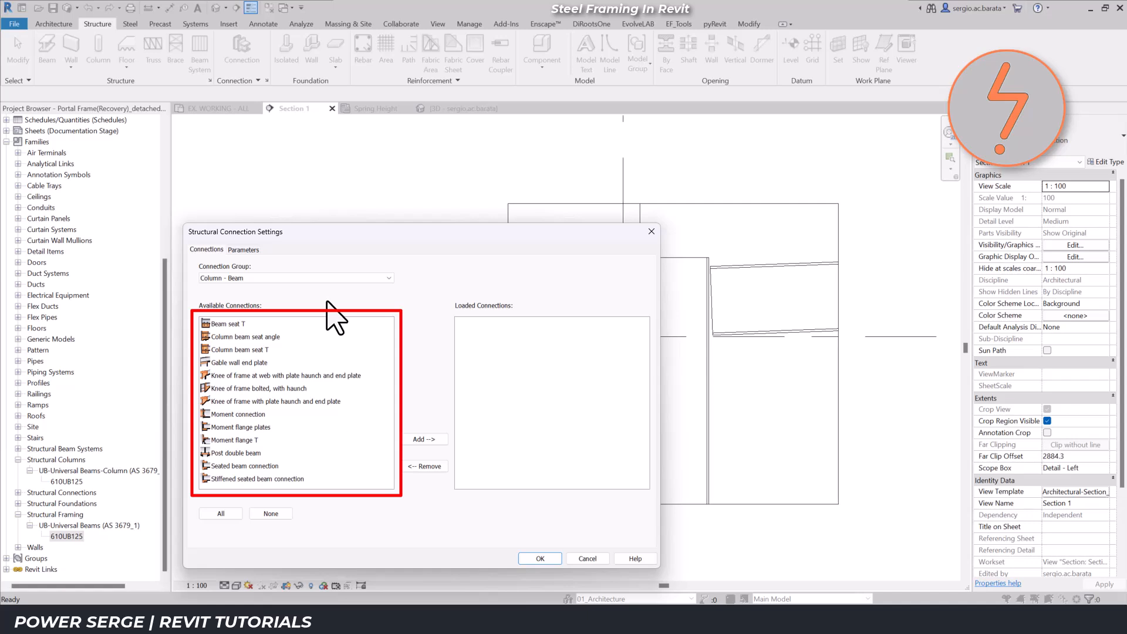
click(271, 363)
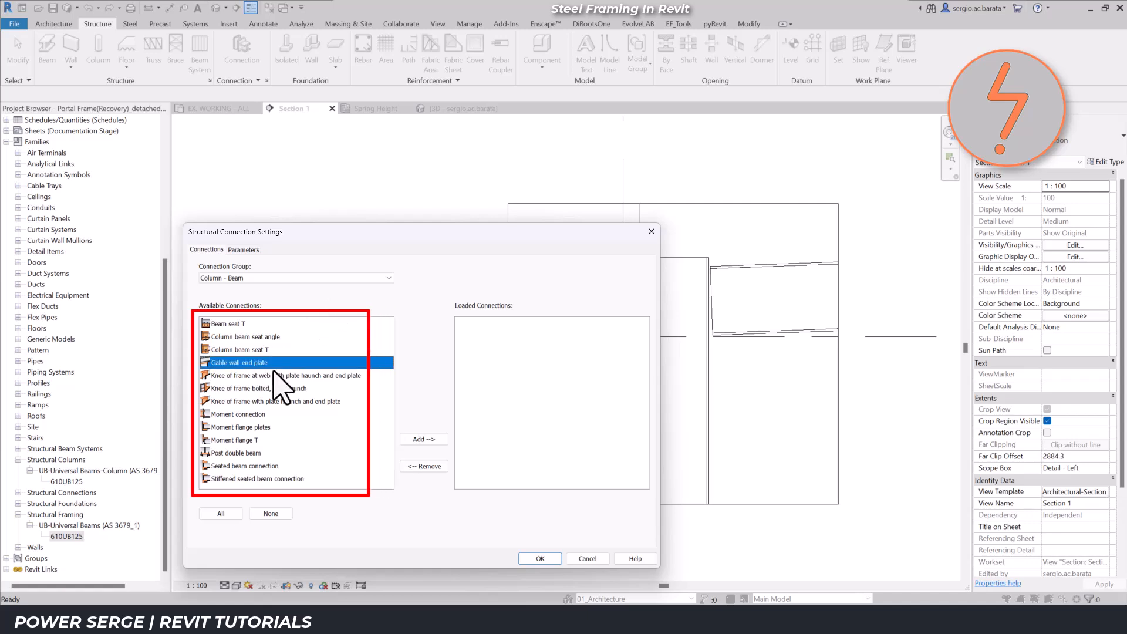
click(430, 443)
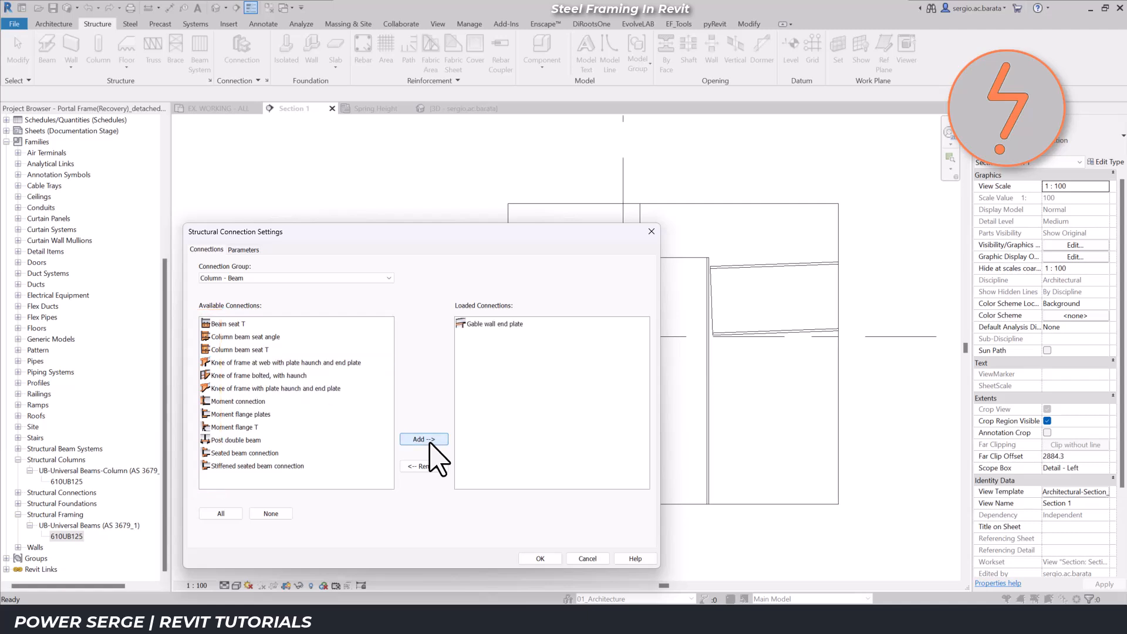
Load the Apex haunch connection from the Beam end to end group and accept the structural connection settings
click(390, 278)
click(371, 301)
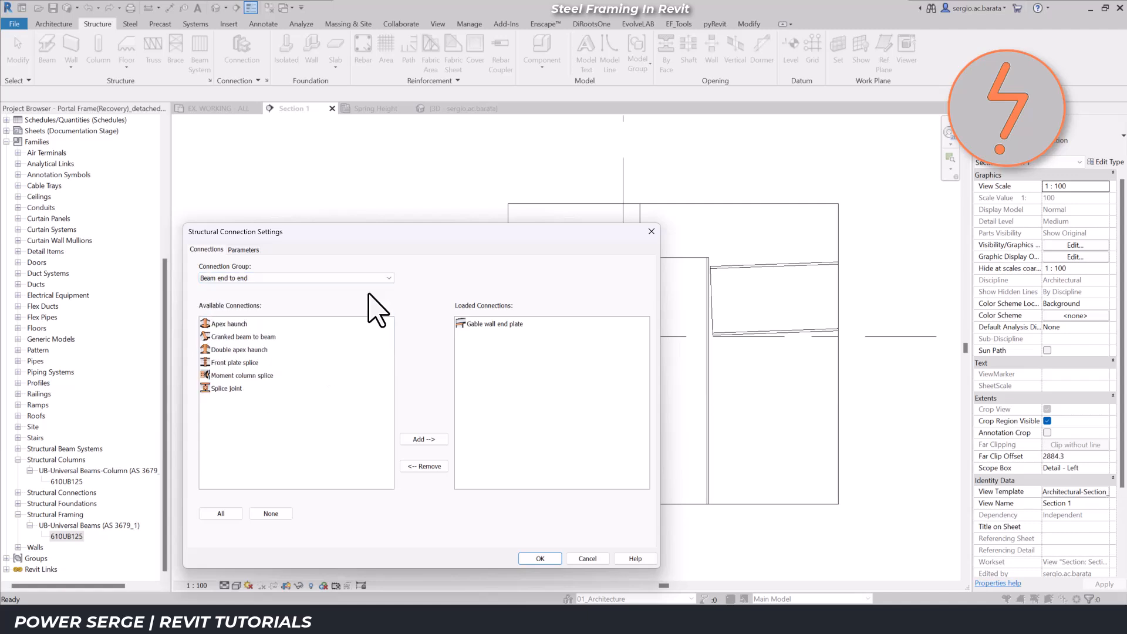
click(245, 325)
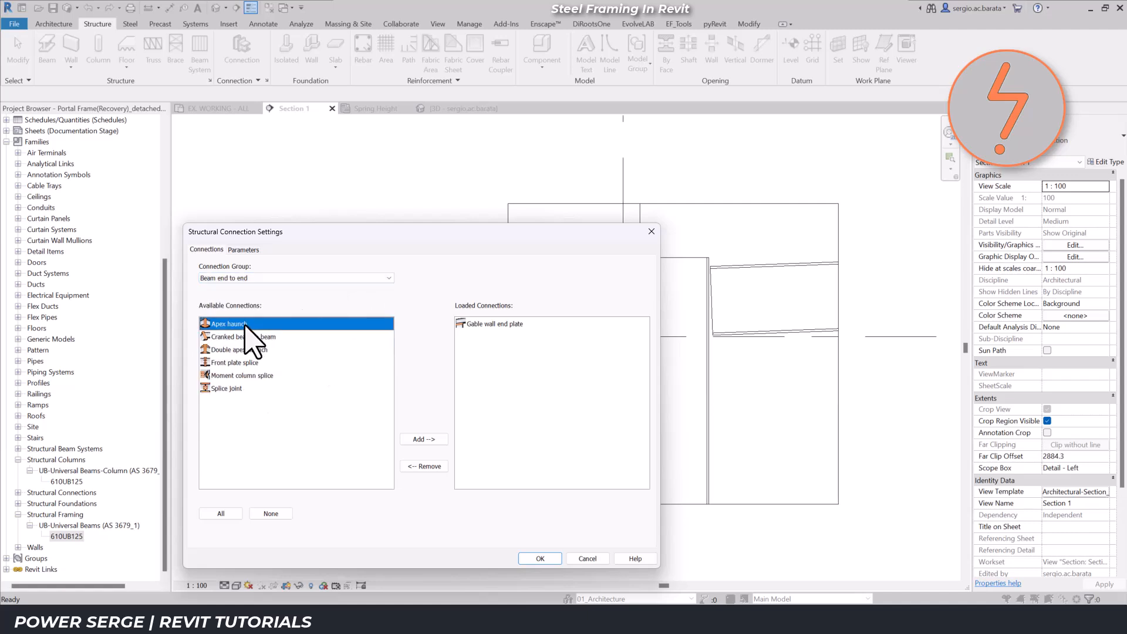
click(421, 440)
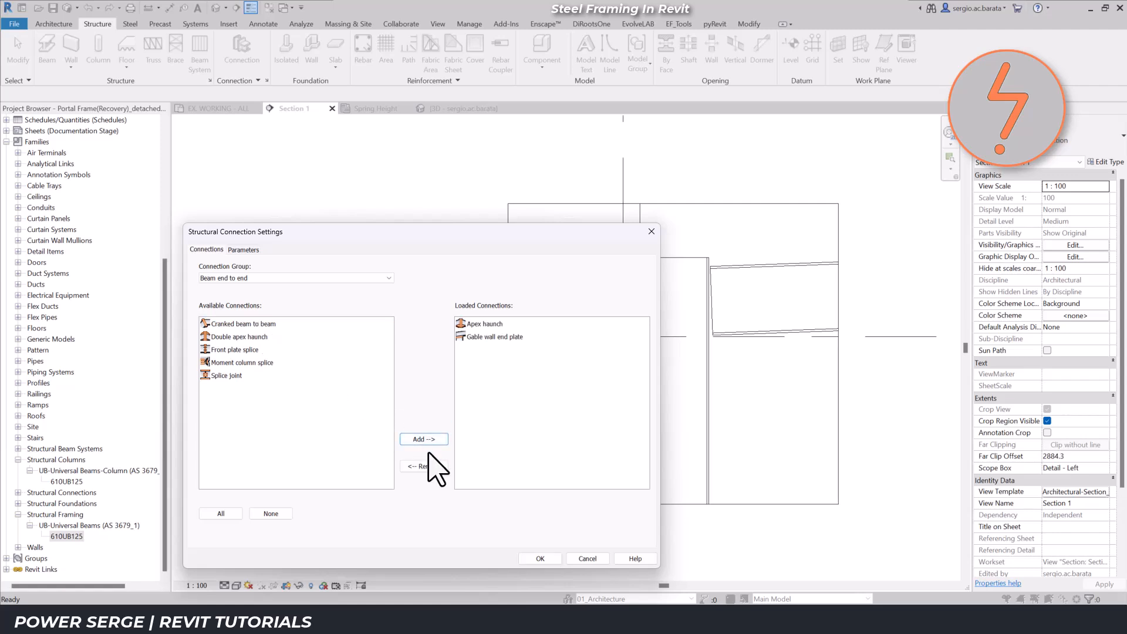
click(541, 559)
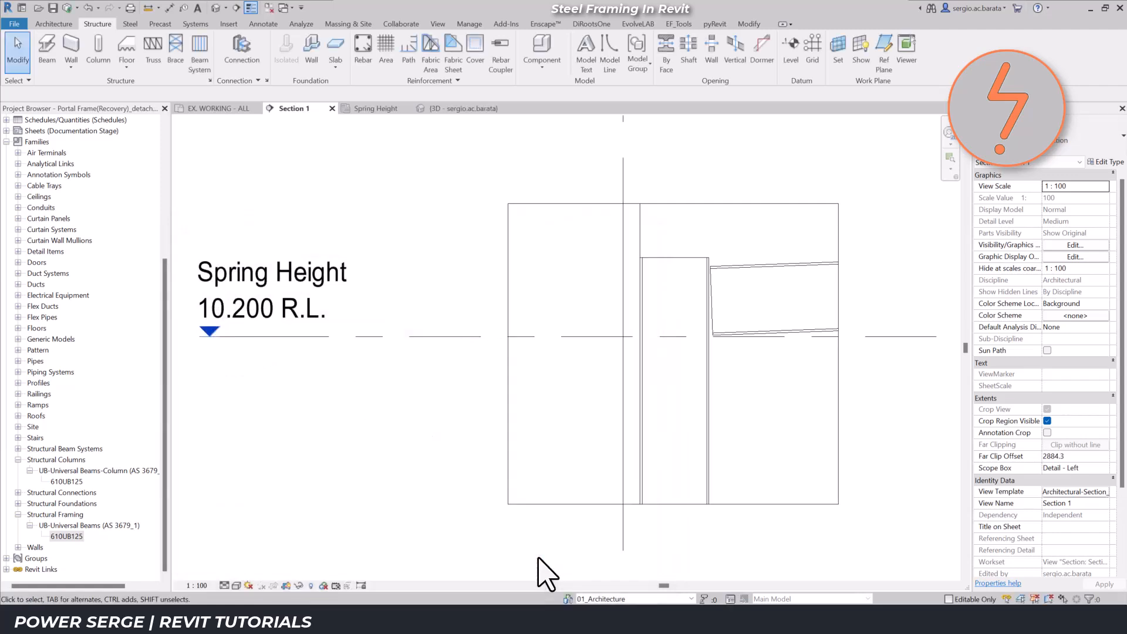
Place a Gable wall end plate connection between the 610UB125 rafter and column in Section 1
click(251, 56)
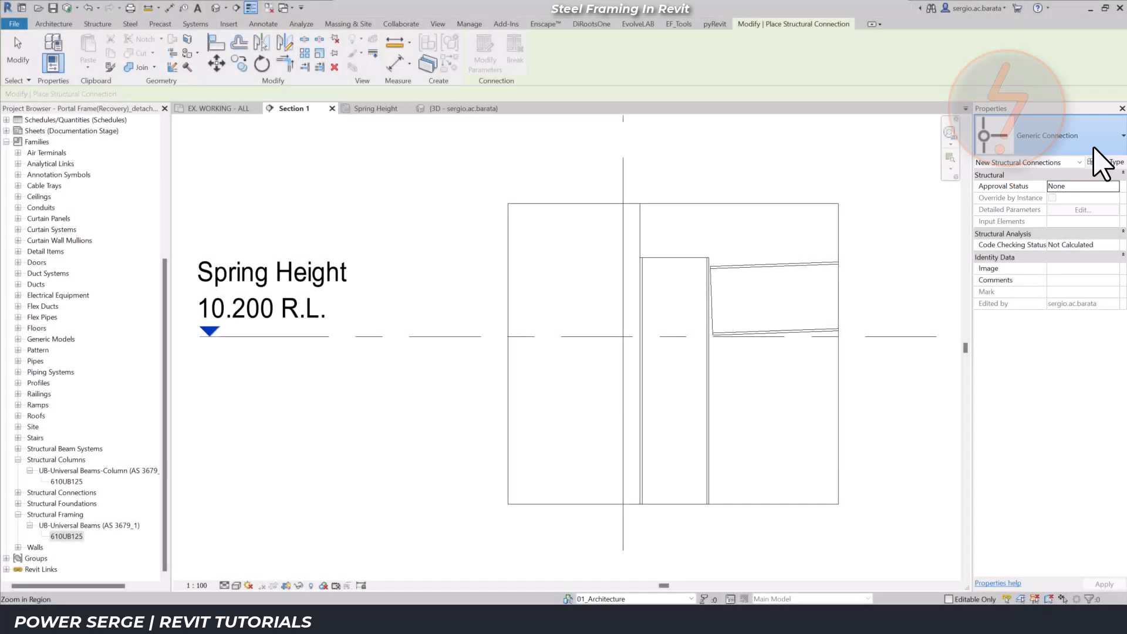
click(1102, 164)
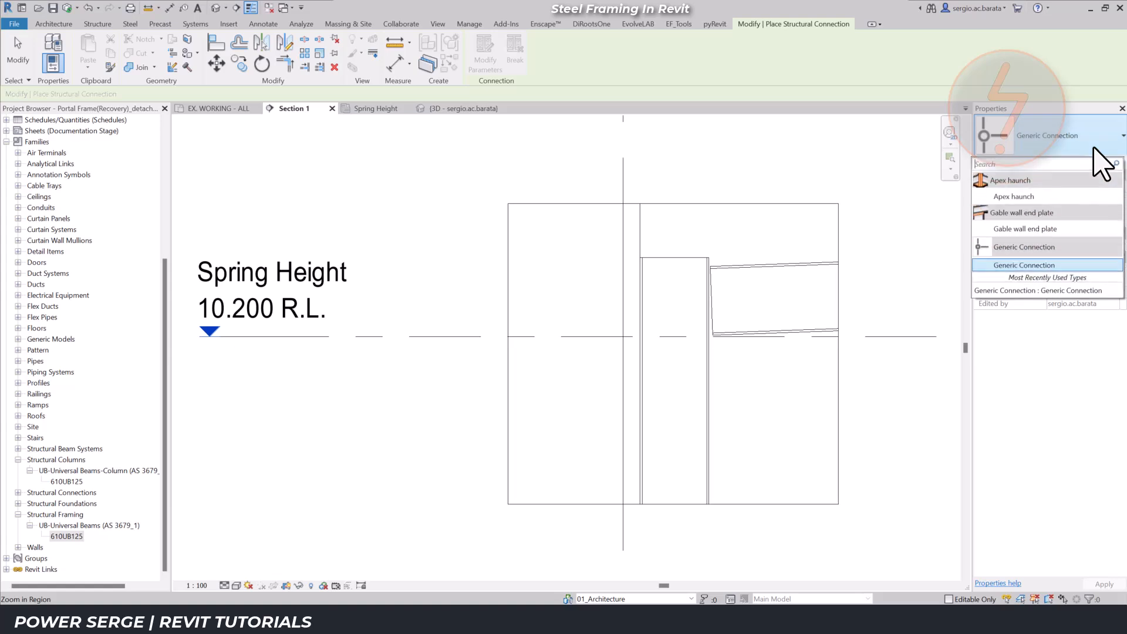
click(1057, 229)
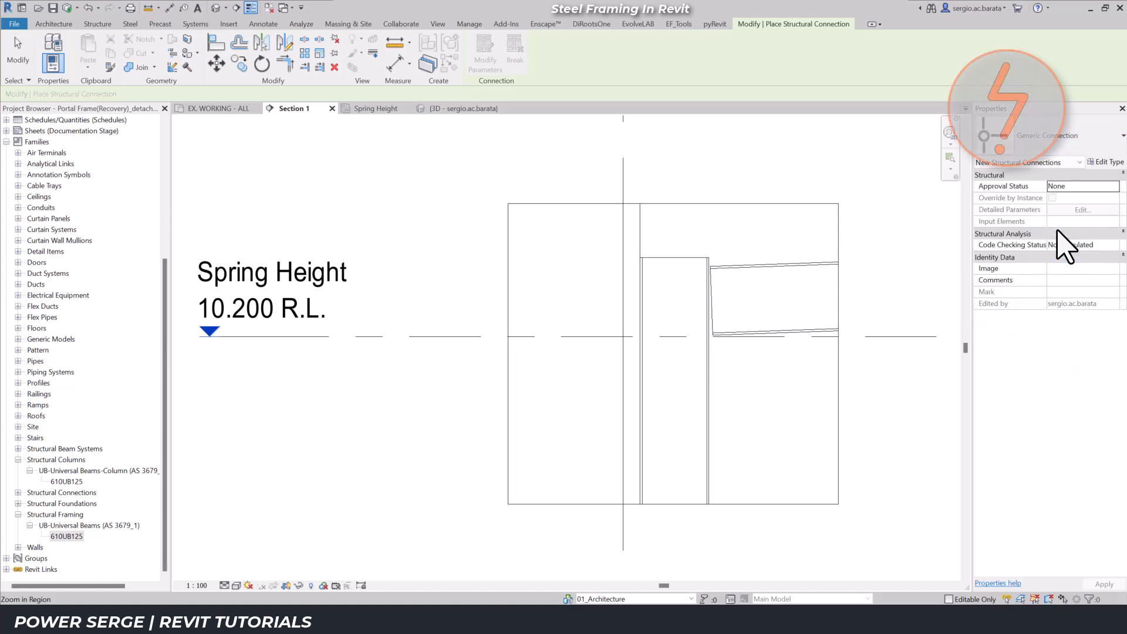
click(797, 281)
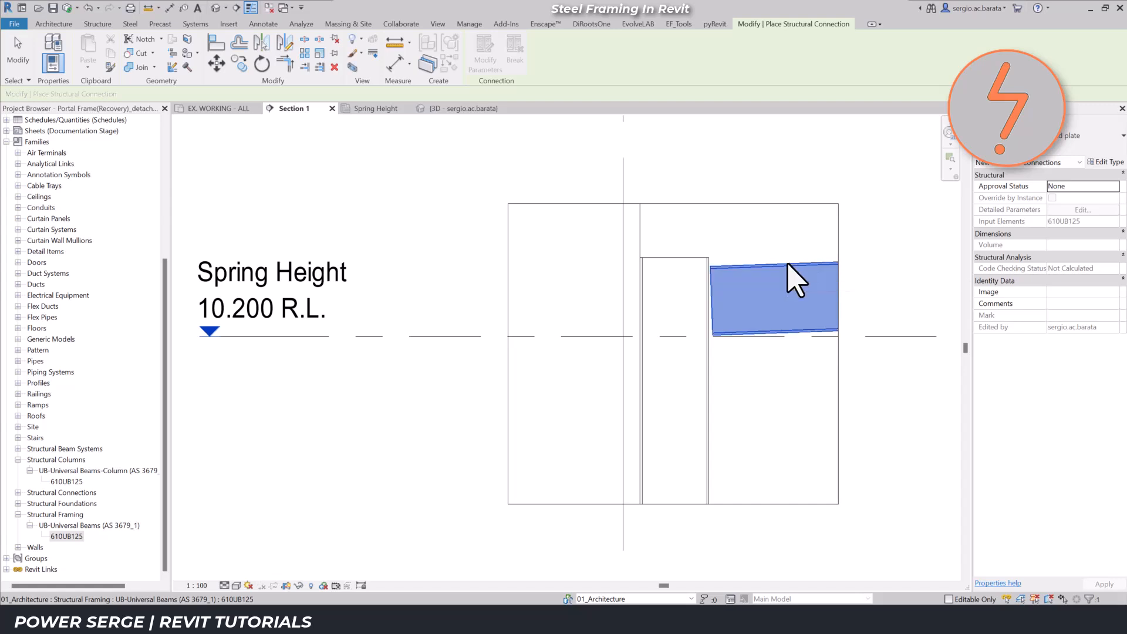
click(664, 261)
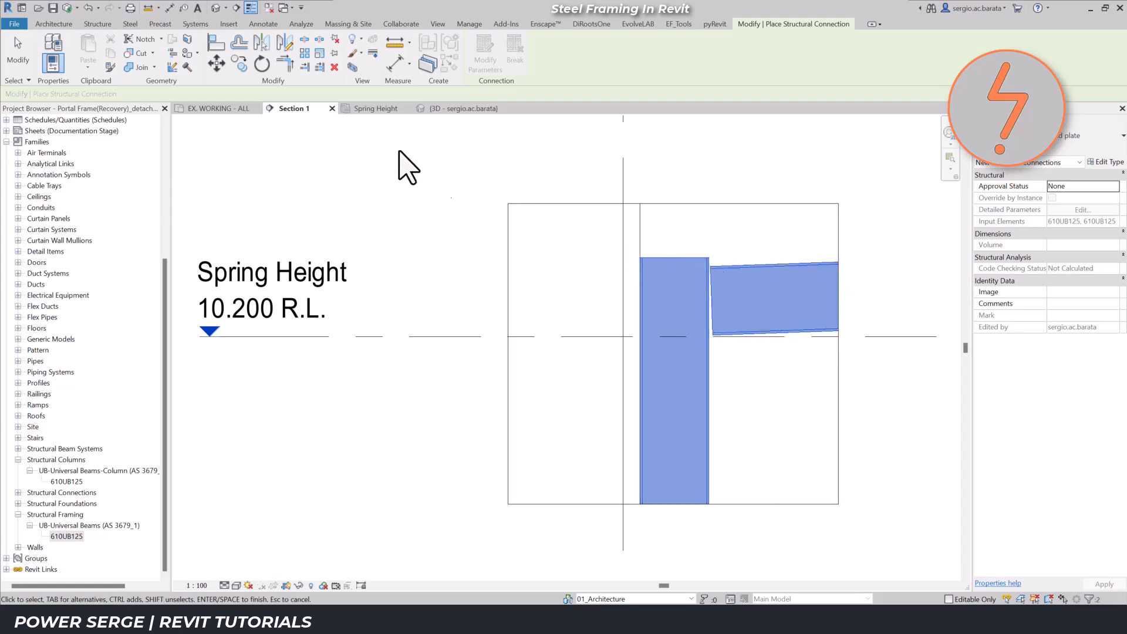
click(98, 24)
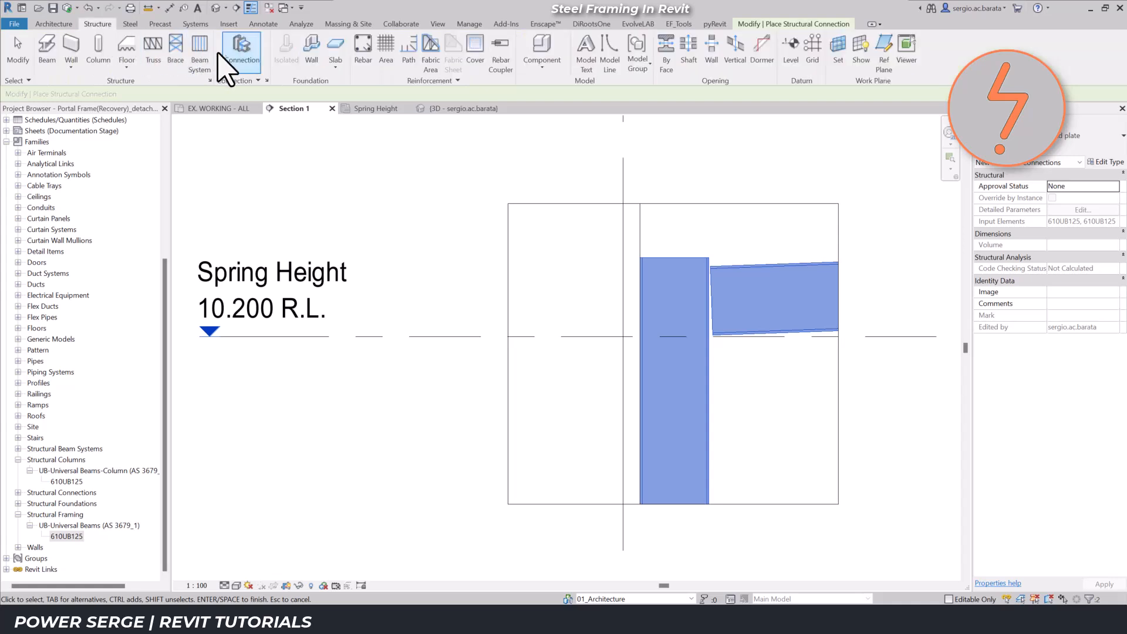
click(240, 63)
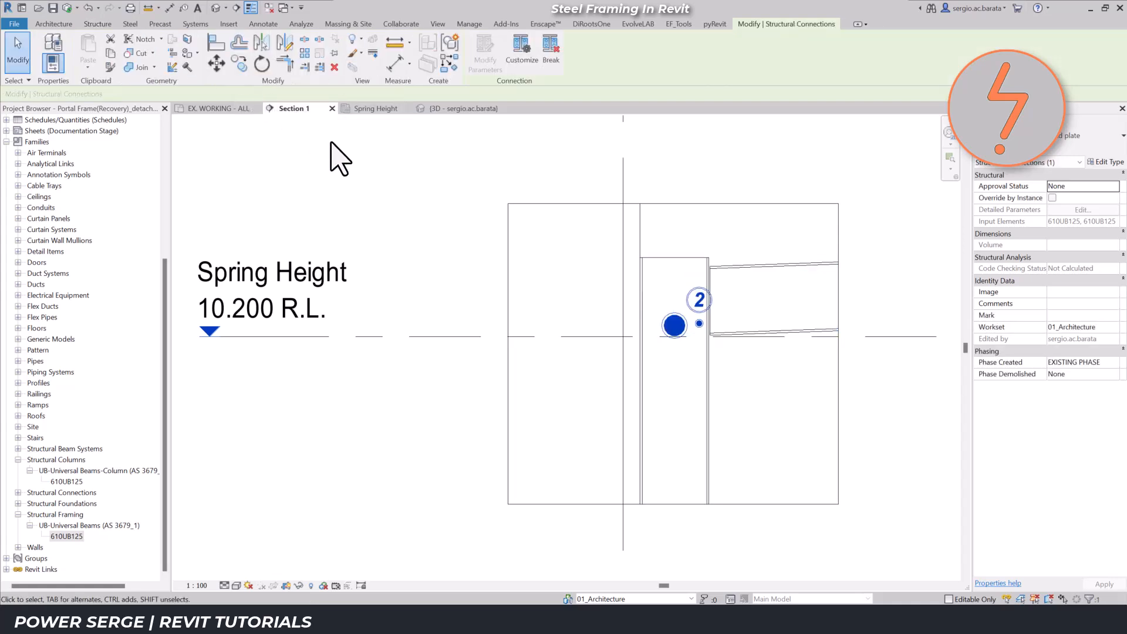
click(340, 159)
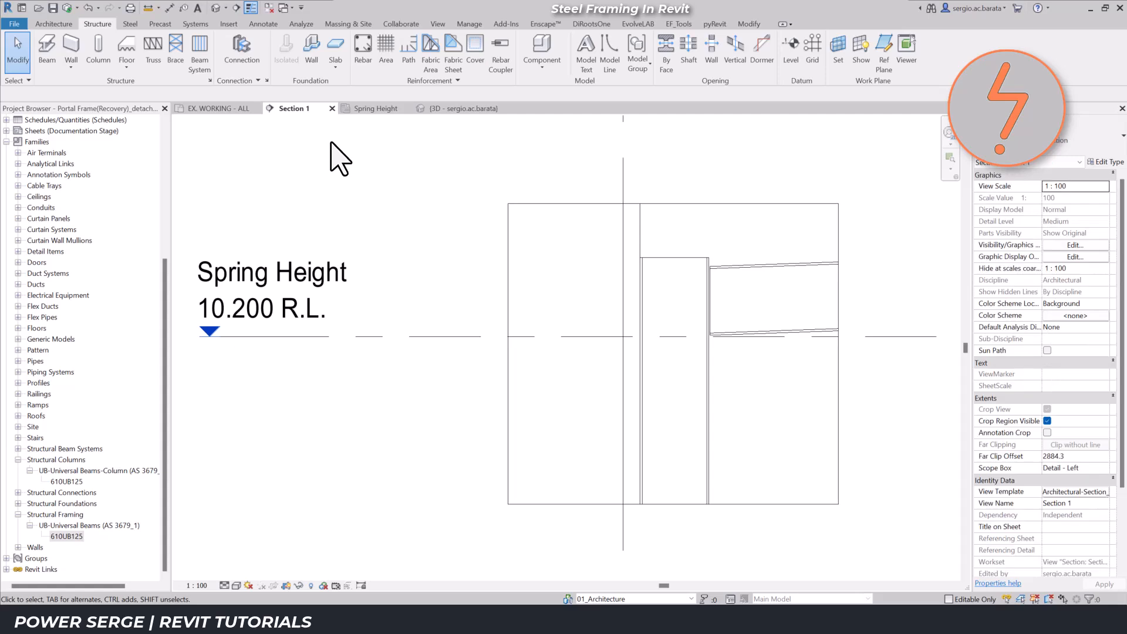
Ungroup the two remaining PF1 portal frame model groups in the 3D view
click(439, 109)
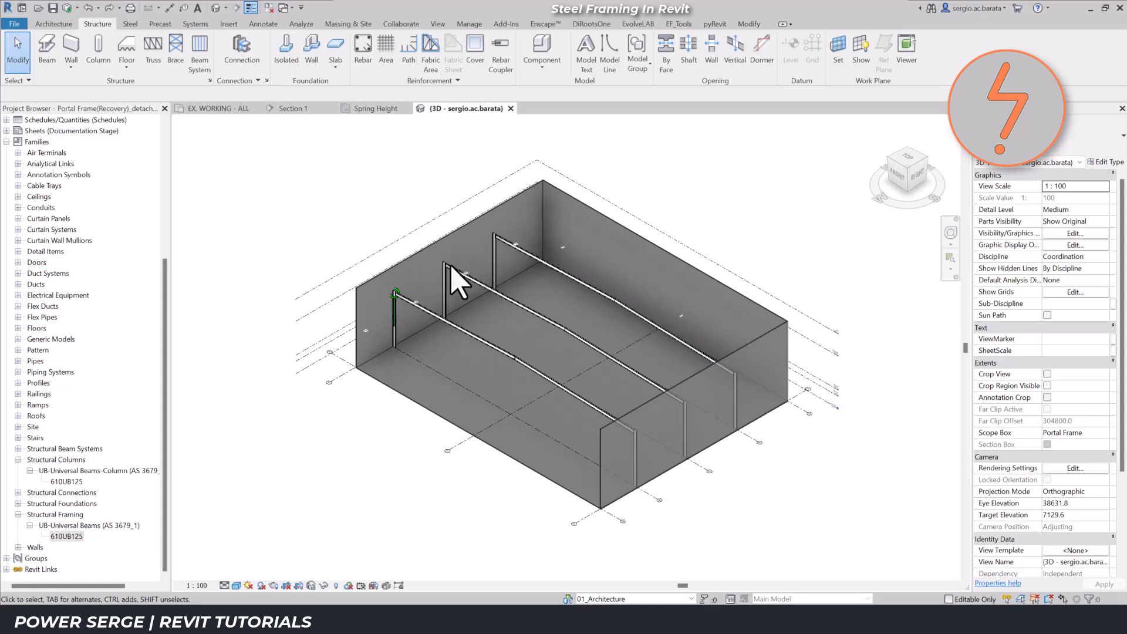
click(472, 273)
ctrl+click(508, 249)
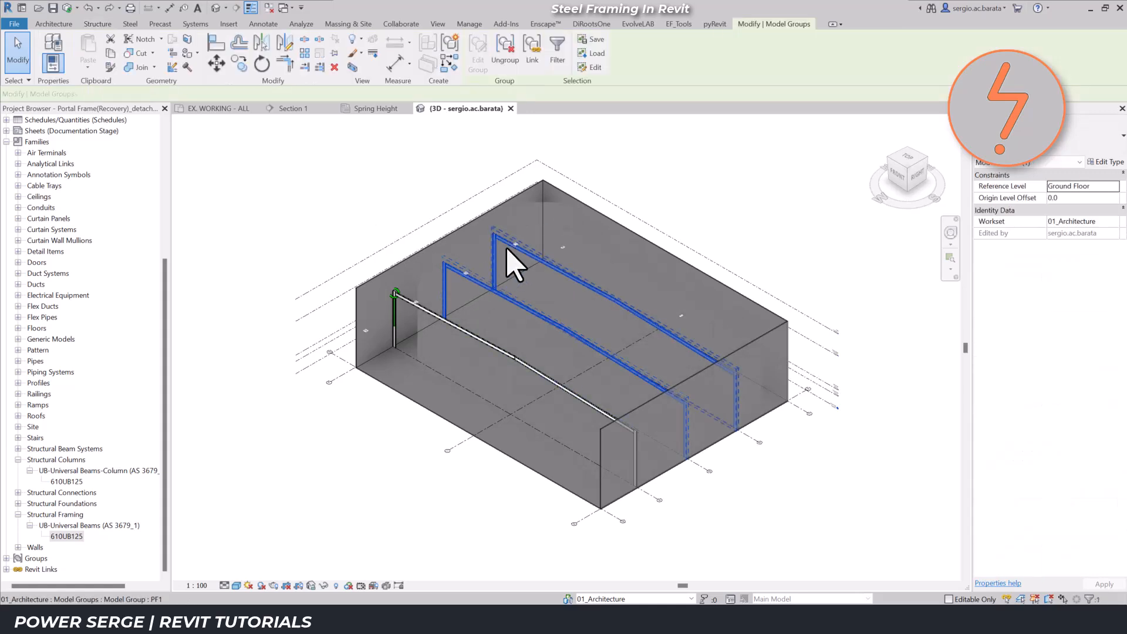
click(512, 54)
Fit a selection box around all three portal frames and temporarily isolate their categories in the 3D view
drag(392, 224, 751, 501)
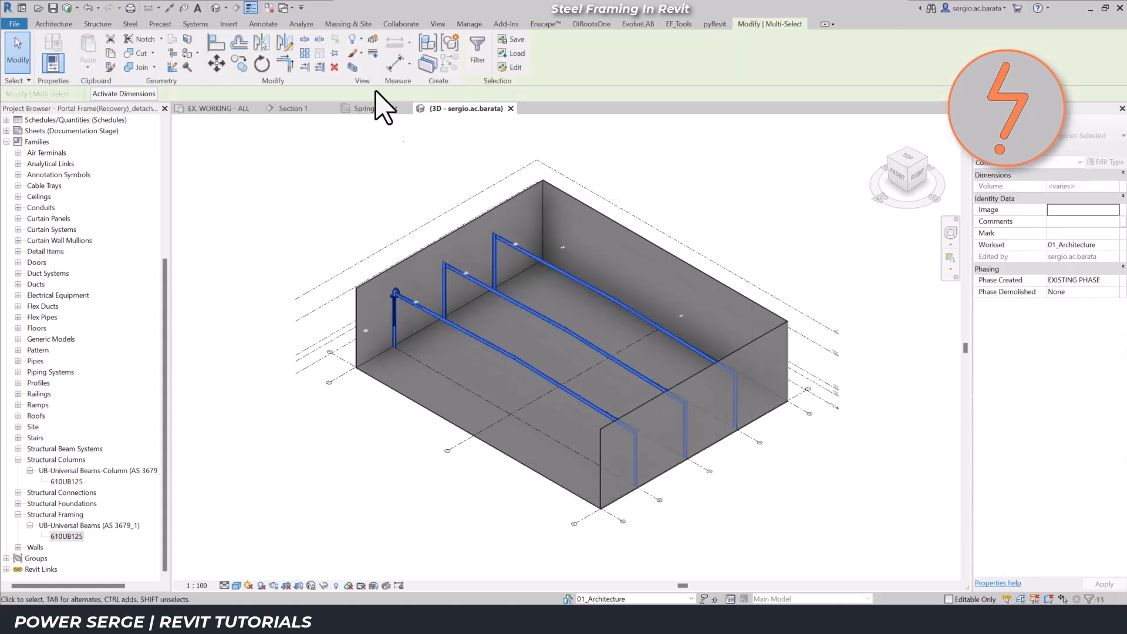
click(352, 68)
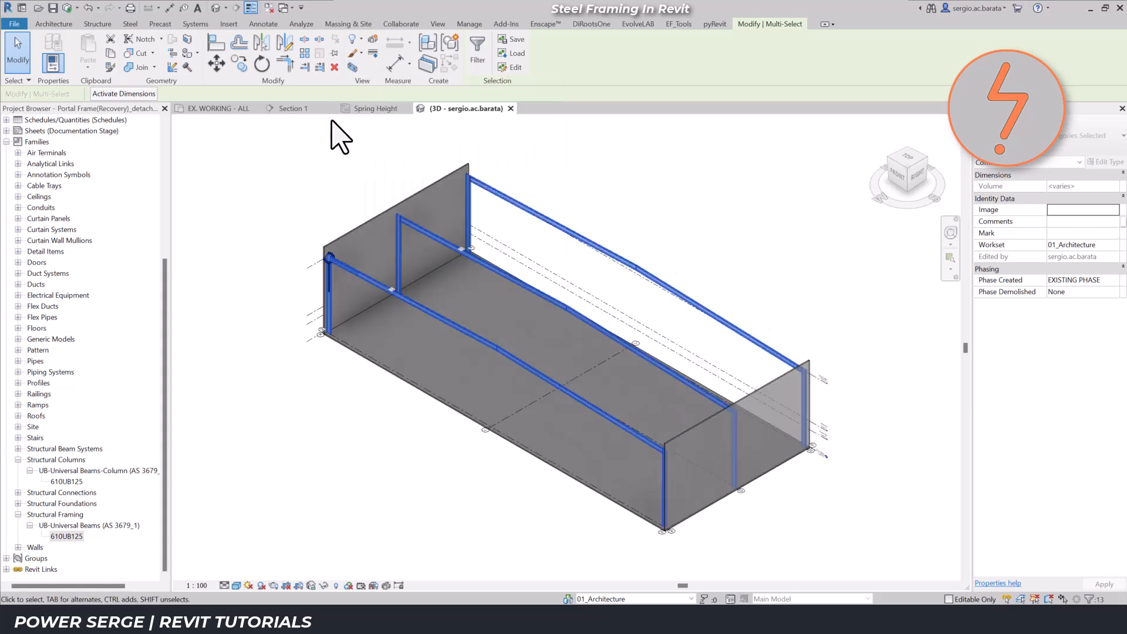
click(324, 586)
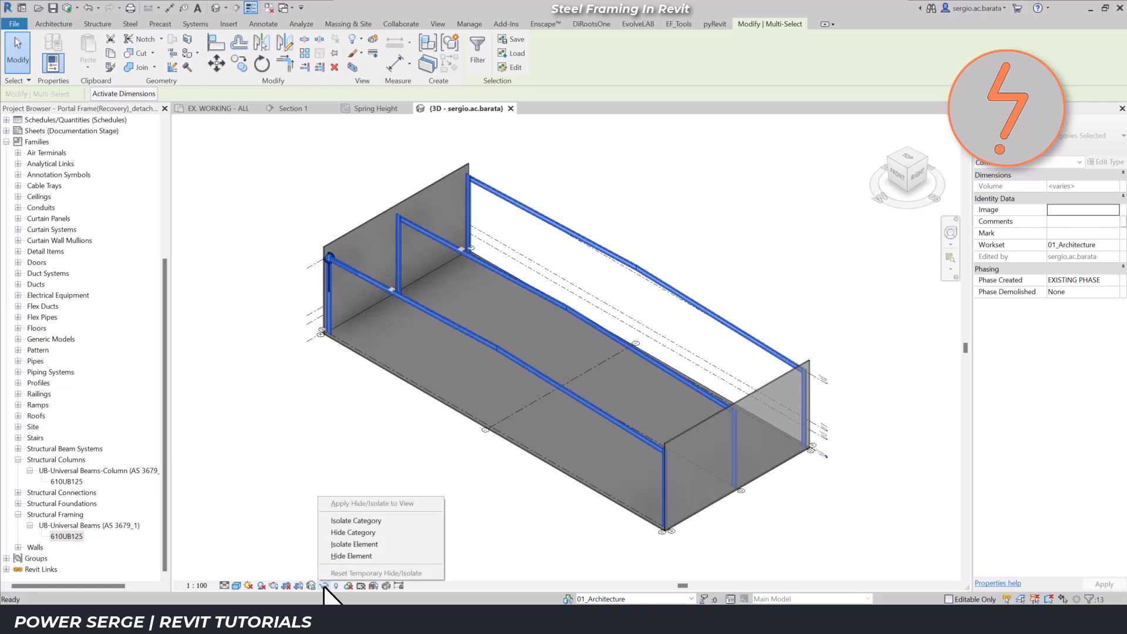
click(383, 522)
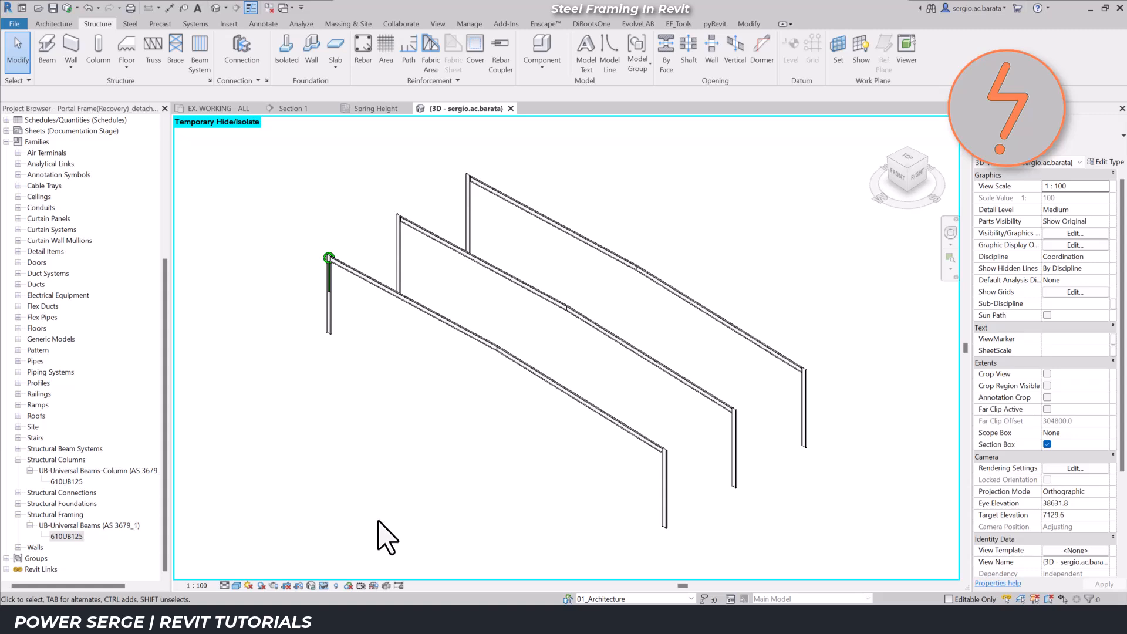
Place Apex haunch connections between the paired rafters at the ridge of each of the three portal frames
click(240, 56)
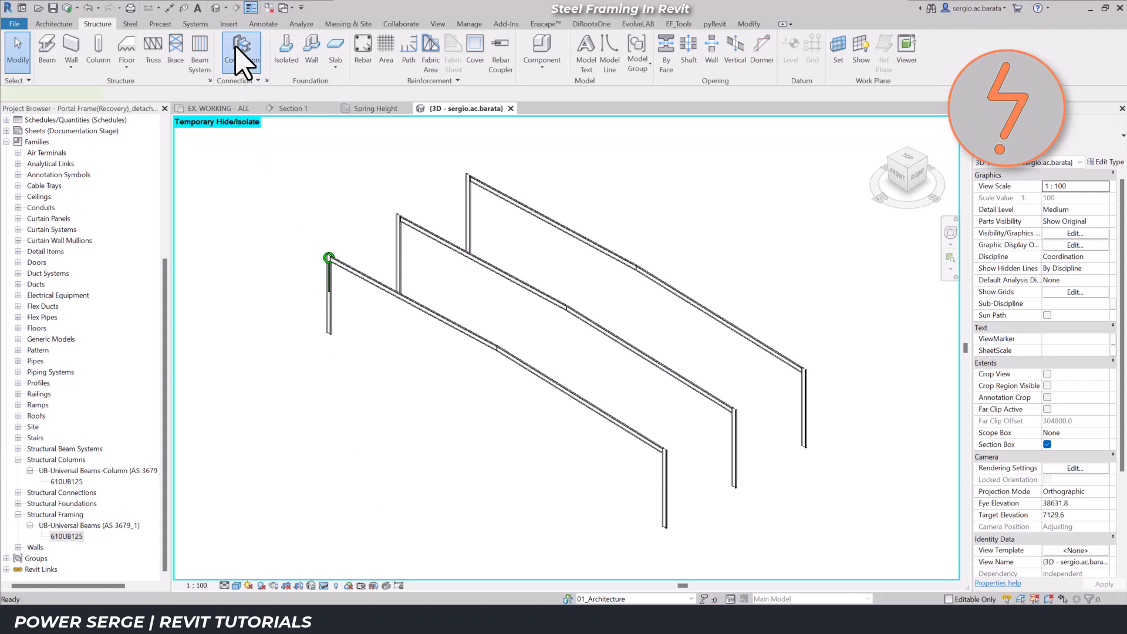
click(1057, 135)
click(1038, 195)
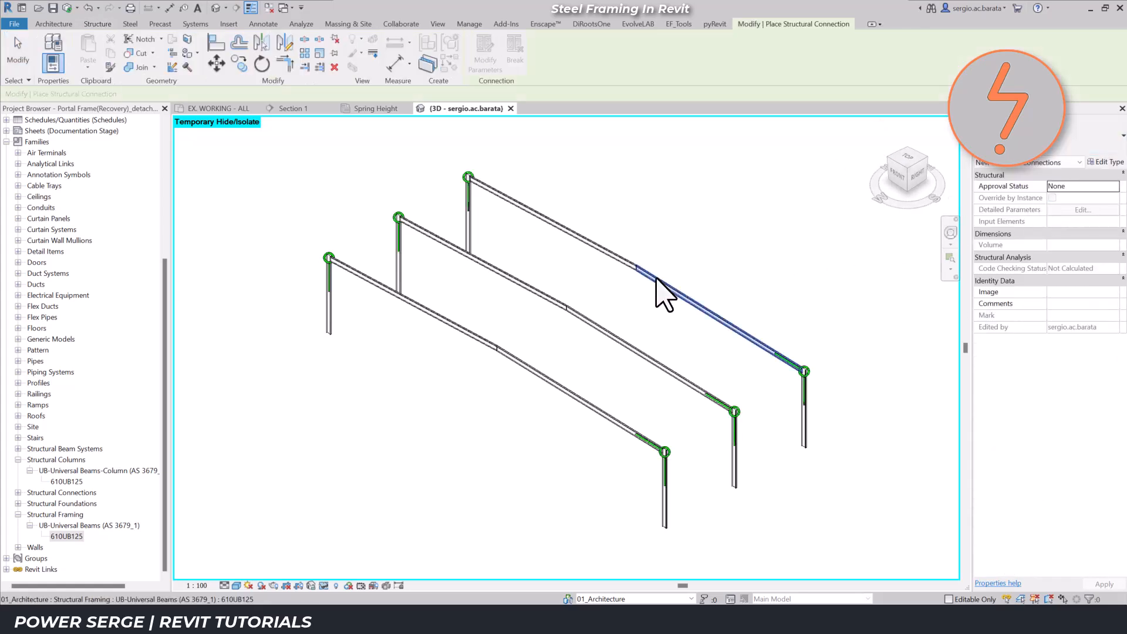
click(633, 265)
click(596, 329)
click(547, 298)
click(511, 364)
click(478, 345)
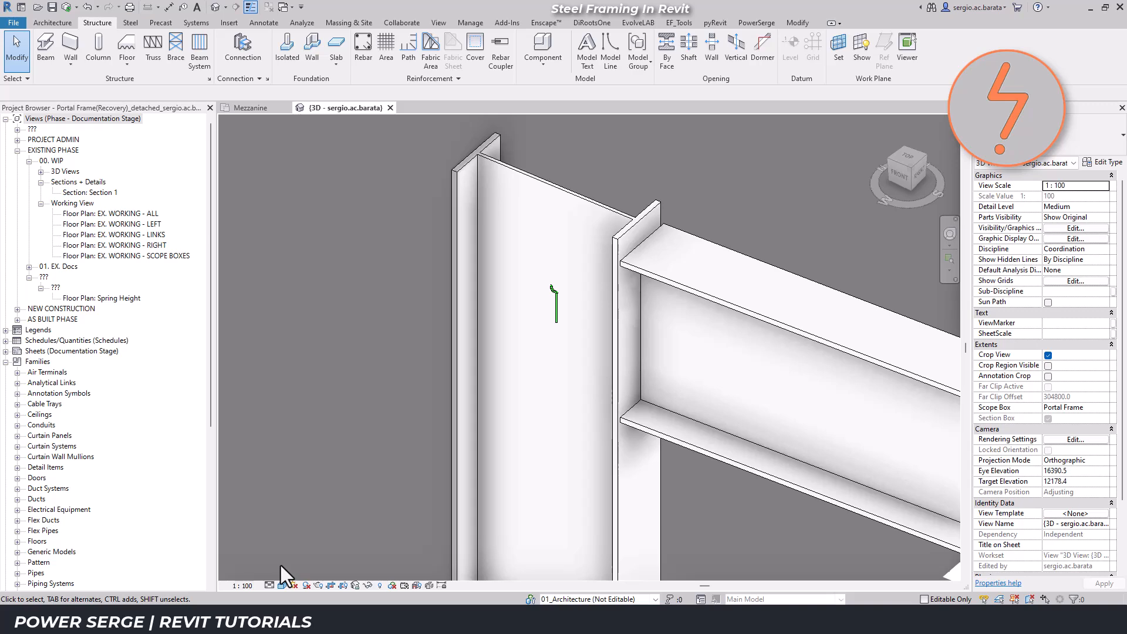
Set the 3D view's detail level to Fine
click(269, 586)
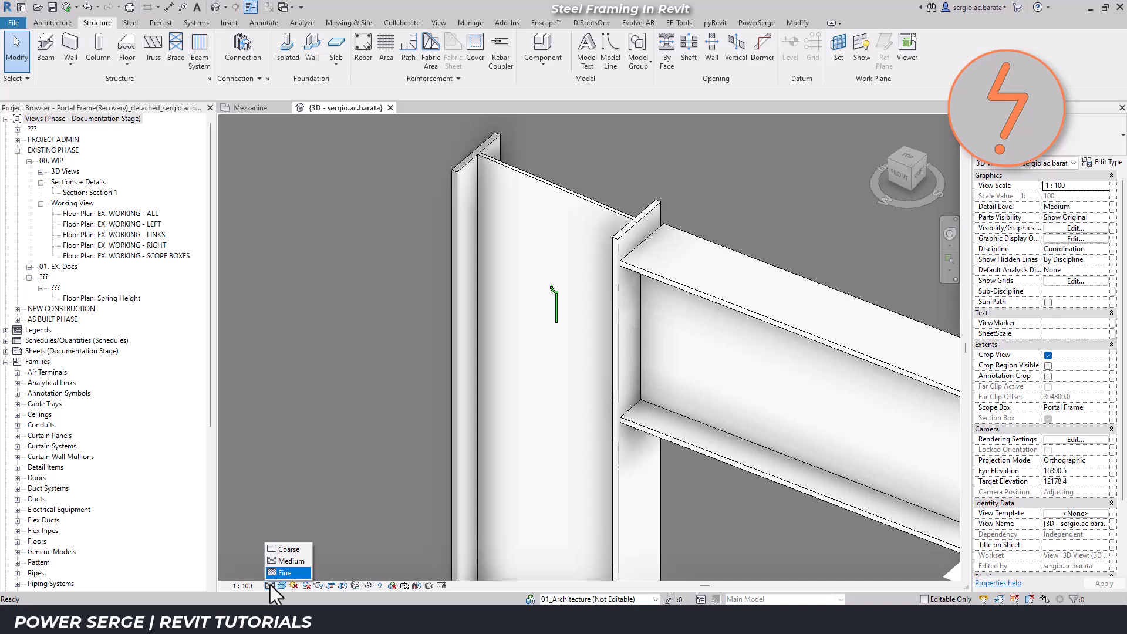
click(285, 573)
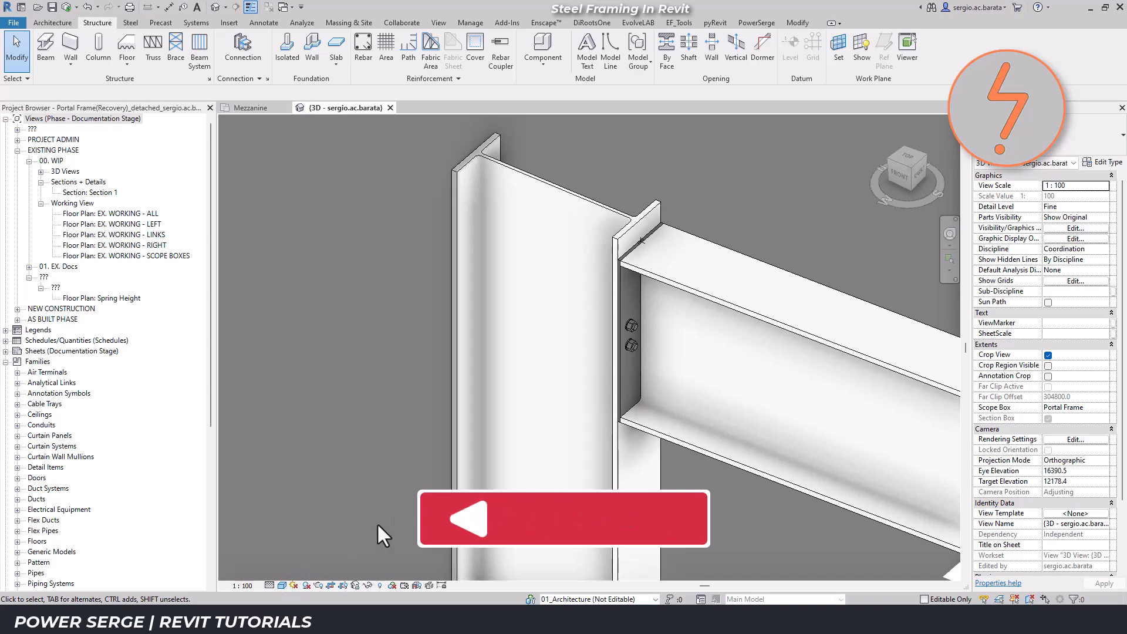
Try the rafter as the primary element of the gable wall end plate connection, and switch the order back to the column
click(619, 398)
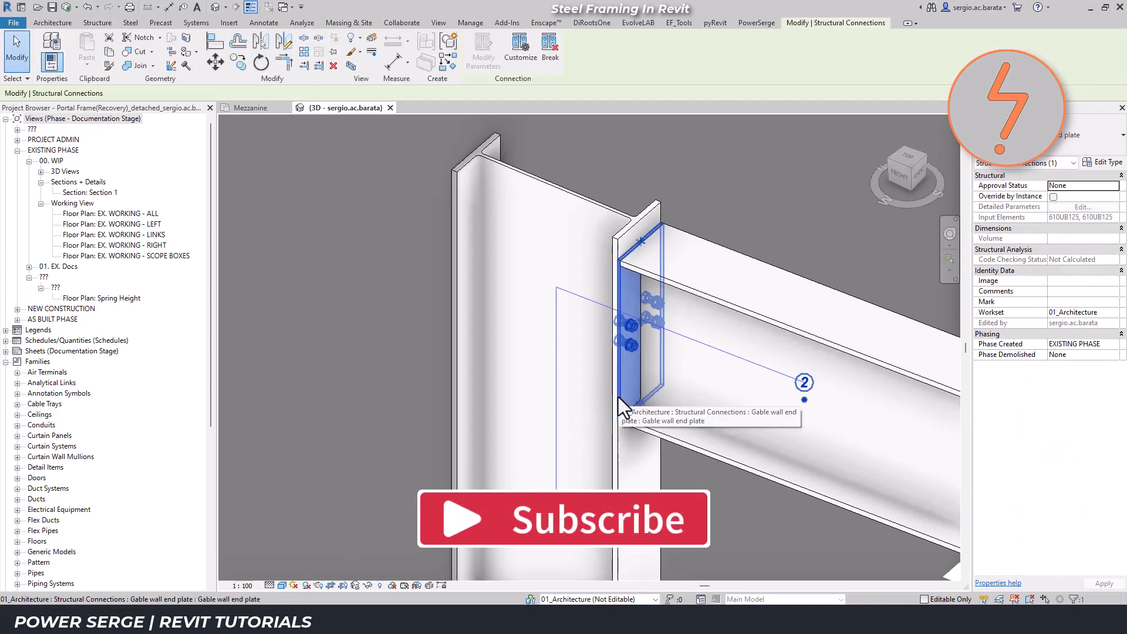
click(804, 402)
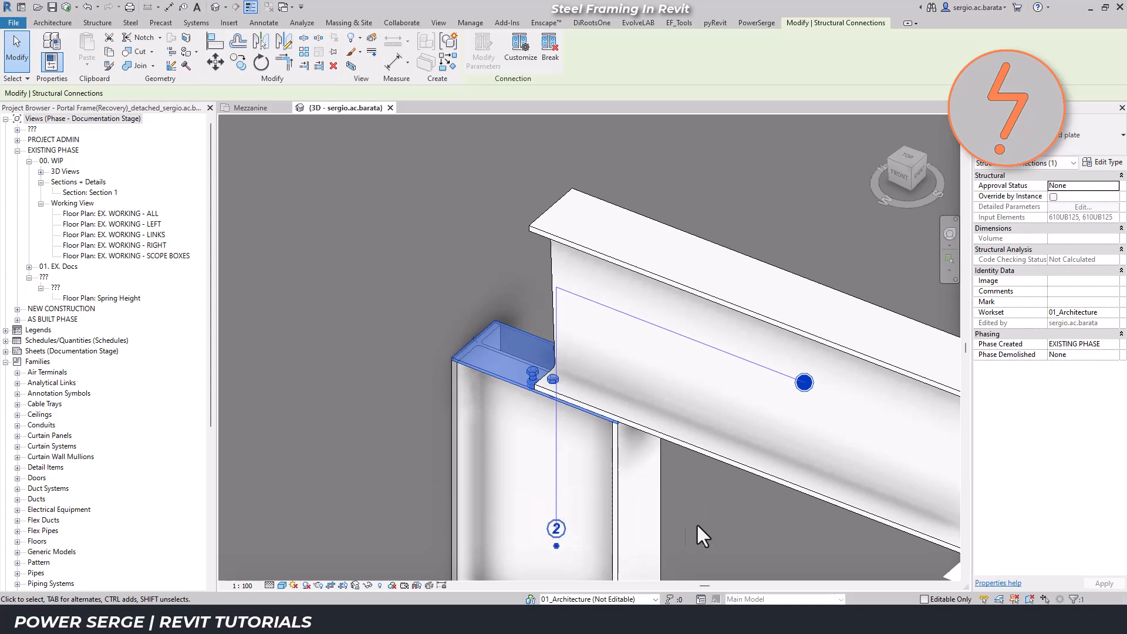
click(560, 547)
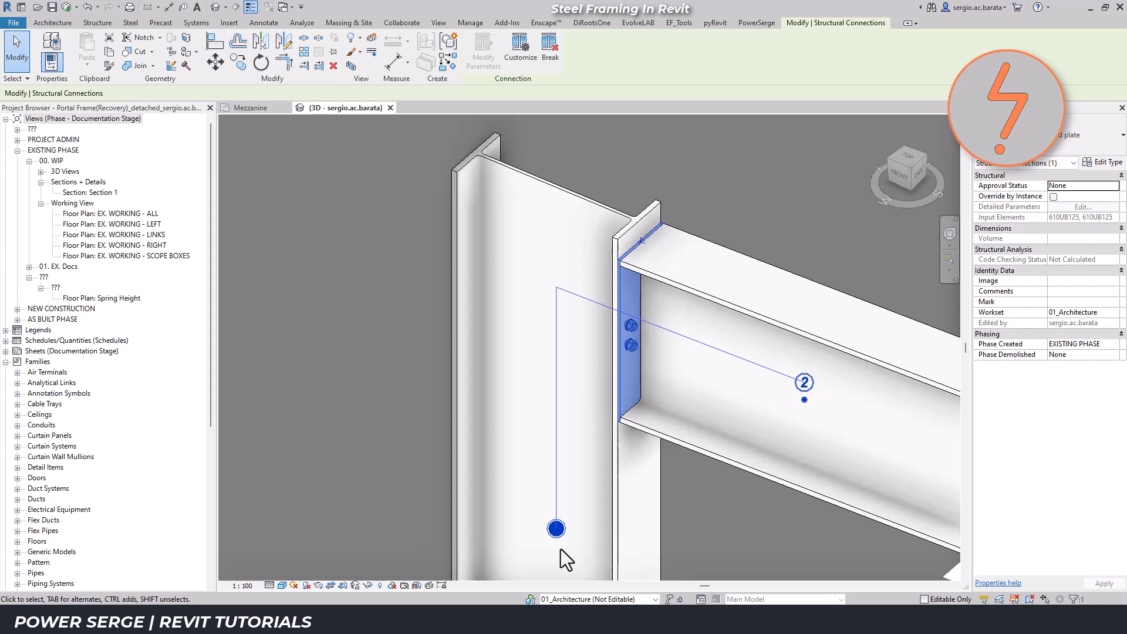
Open the gable wall end plate type's Modify Parameters settings to examine its plate dimensions
click(1105, 163)
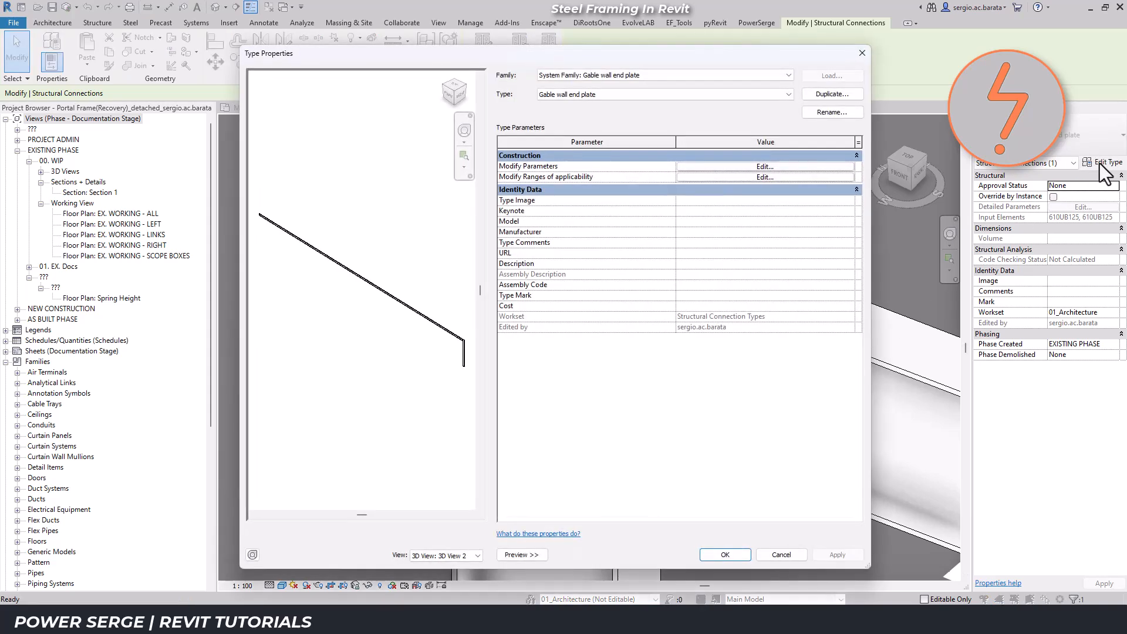
click(820, 169)
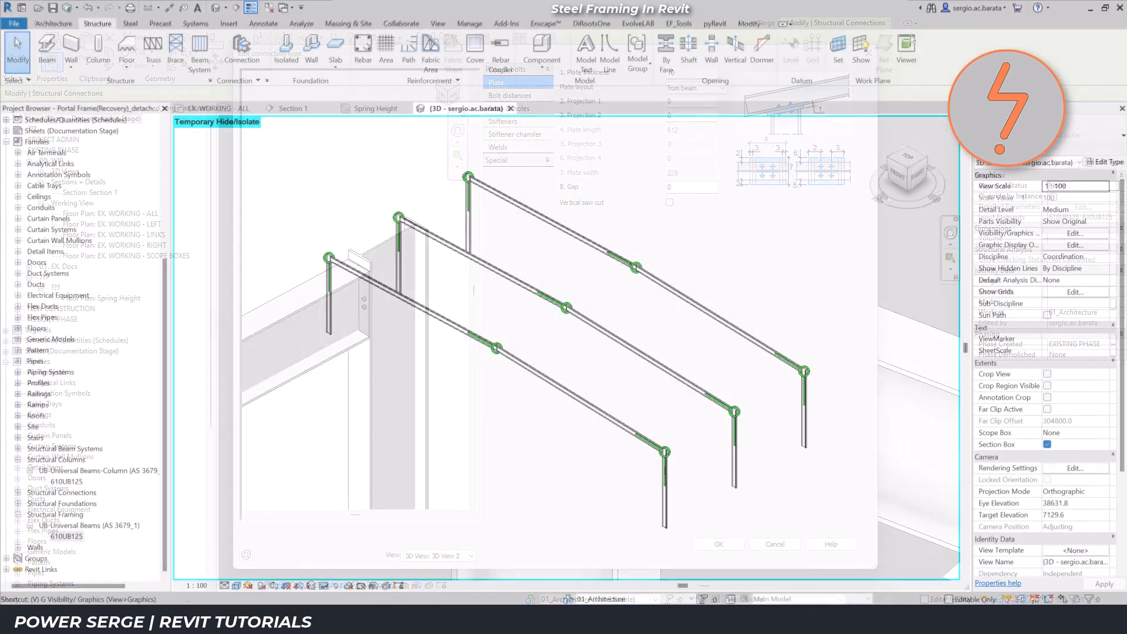
Hide the Structural Connections model category in the 3D view's visibility and graphic overrides
text(struc)
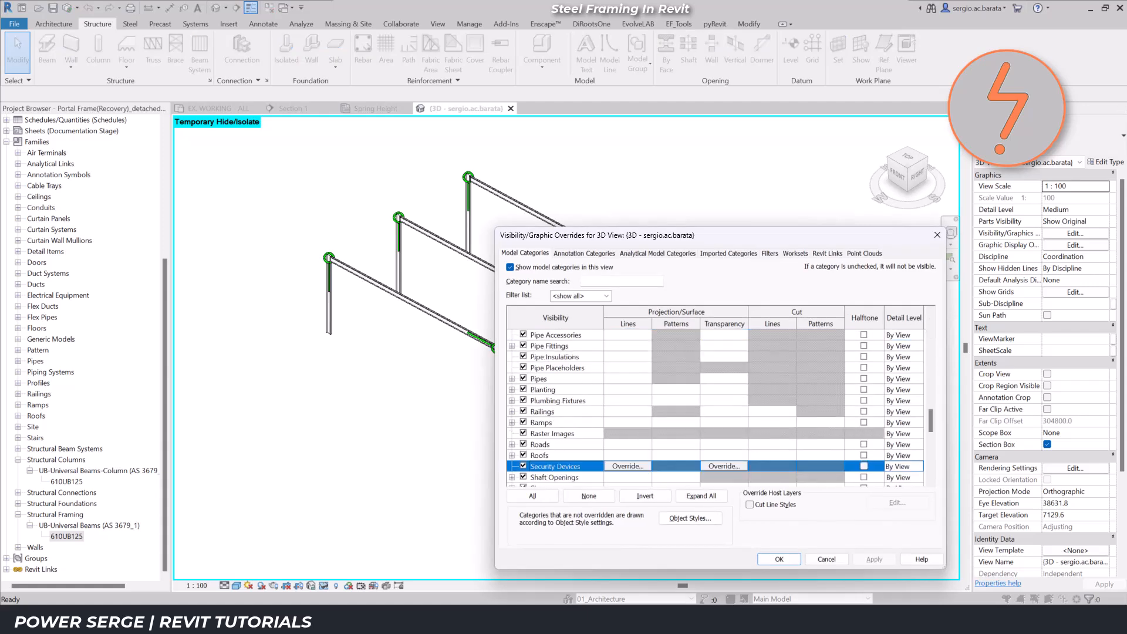
scroll(715, 407, down, 3)
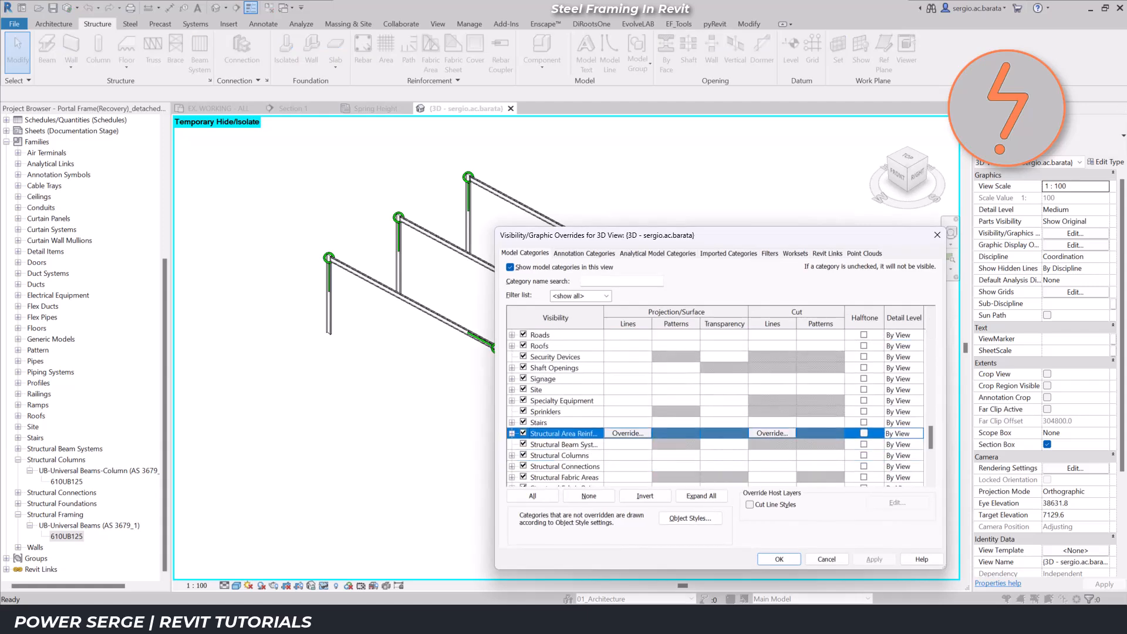
click(523, 466)
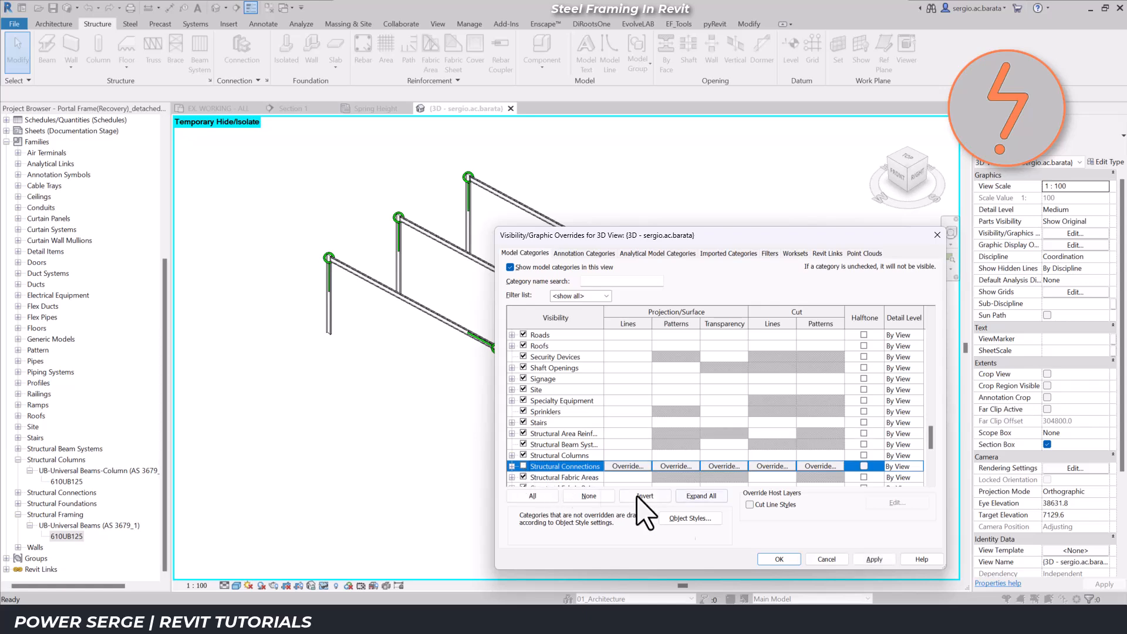
click(875, 560)
click(779, 559)
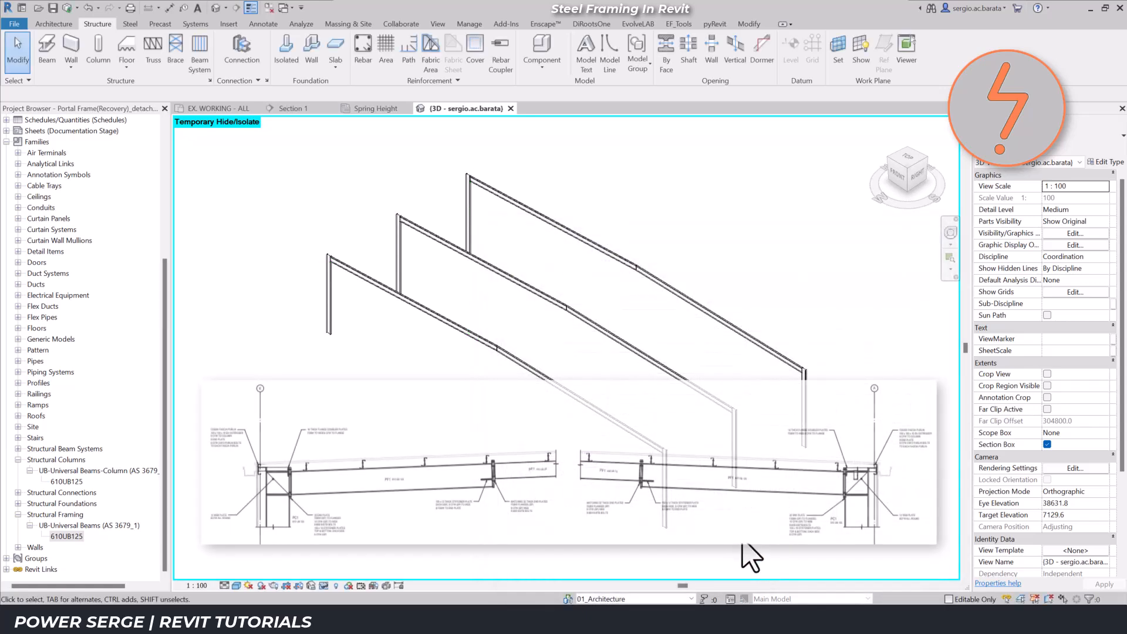
Set the Section 1 view's scope box to Portal Frame and look closely at the rafter junction at the ridge
click(301, 110)
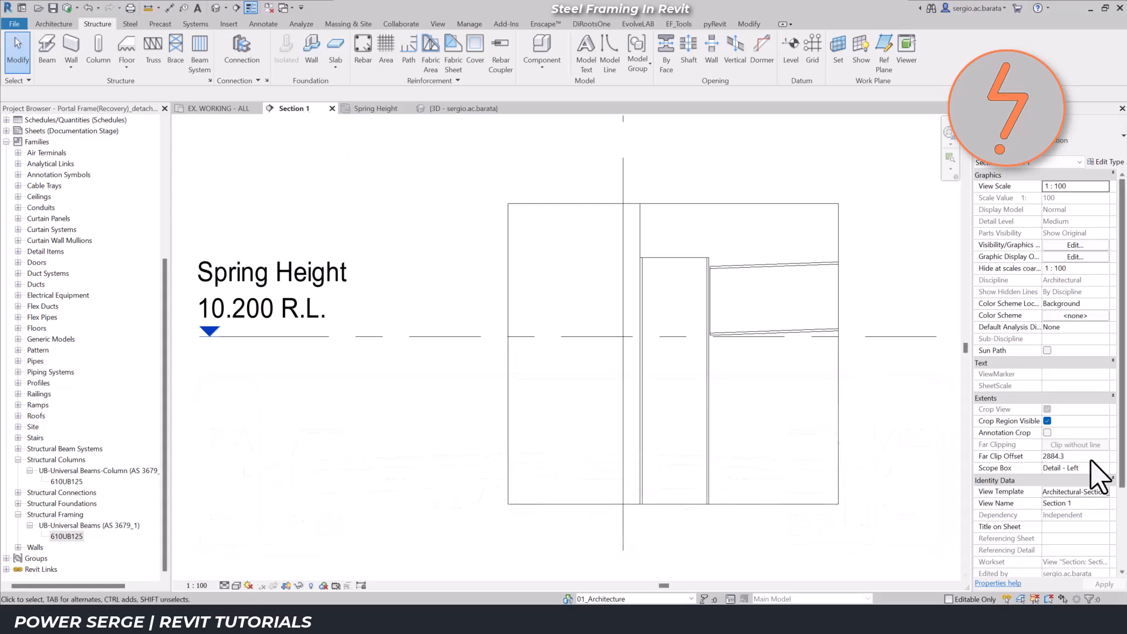
click(1104, 468)
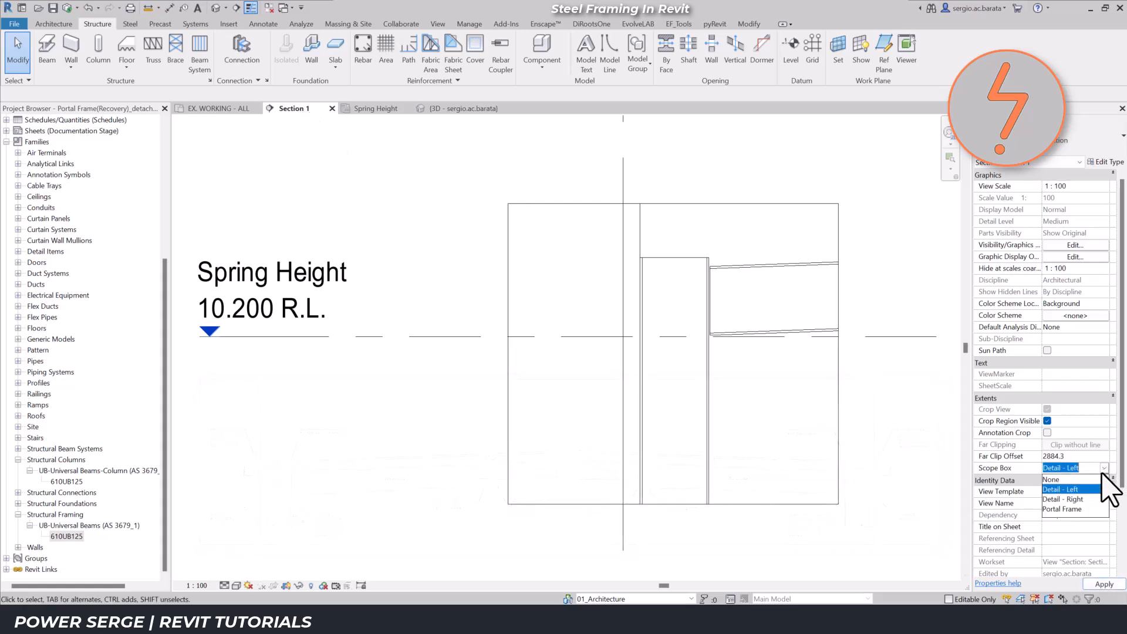
click(1097, 509)
right_click(536, 330)
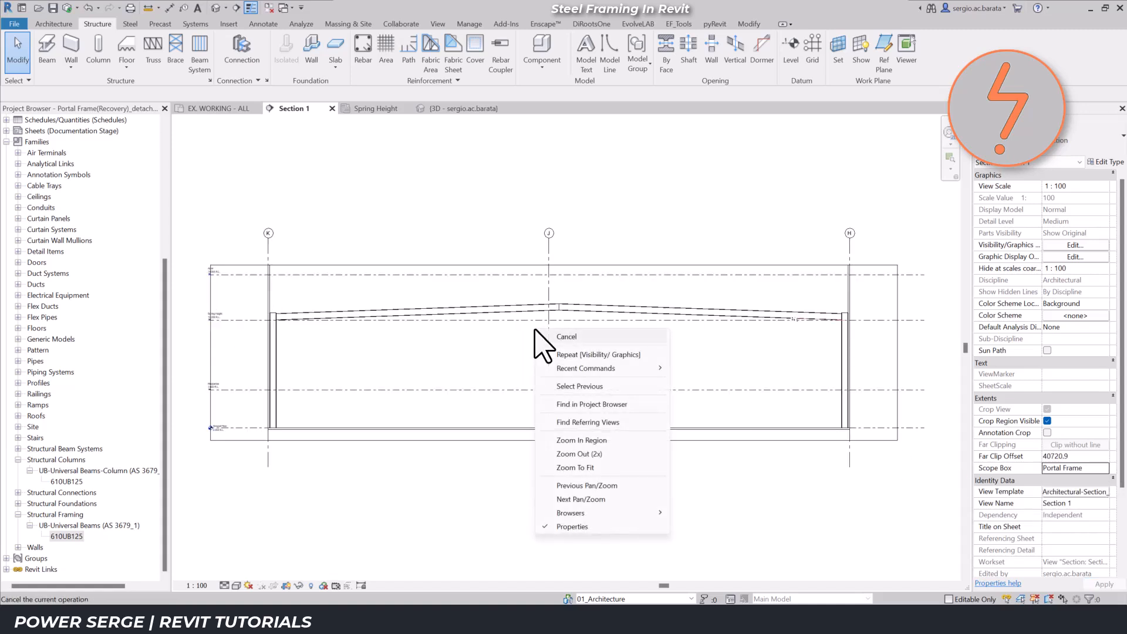
click(629, 486)
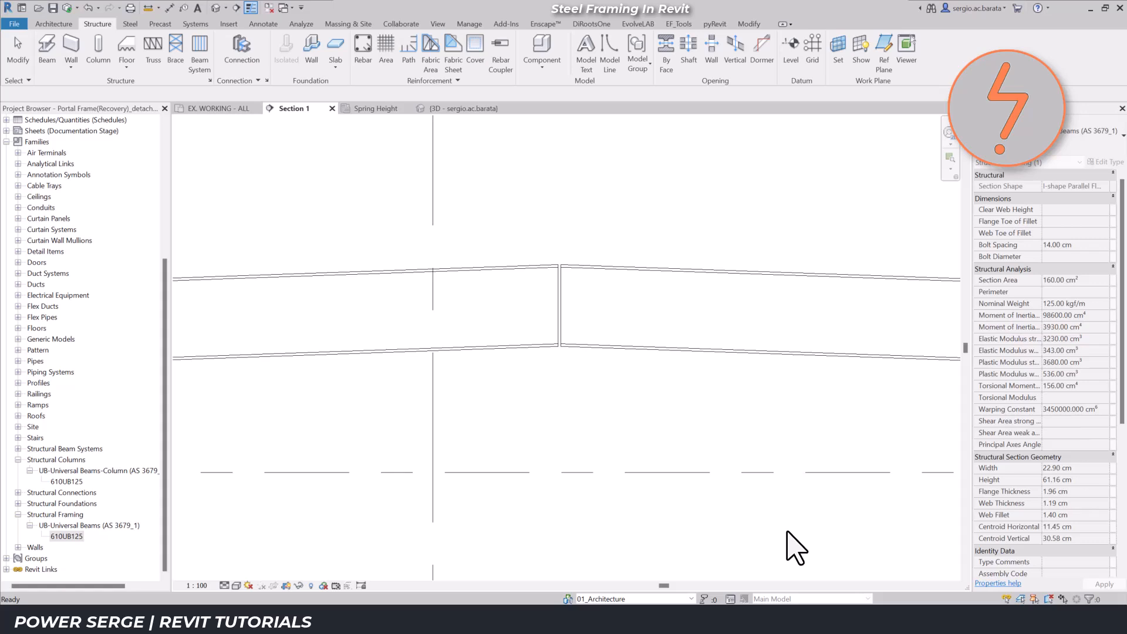
Load the Light Gauge-Zeds family from Structural Framing's Light Gauge Steel content with type Z10010 and show its type in the project's families
click(229, 25)
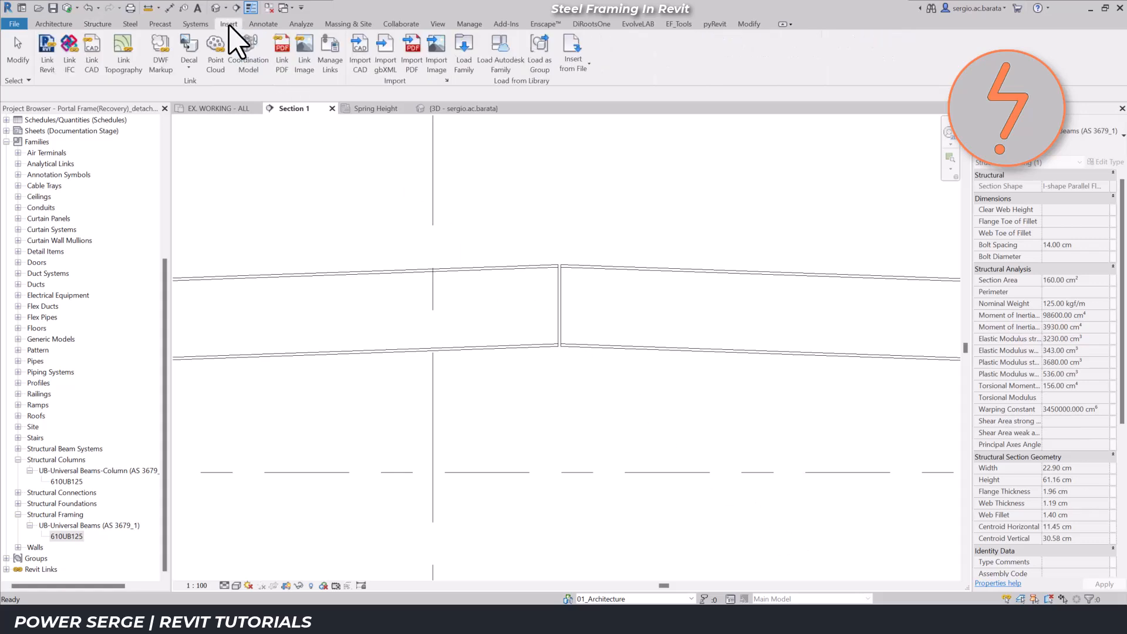
click(502, 62)
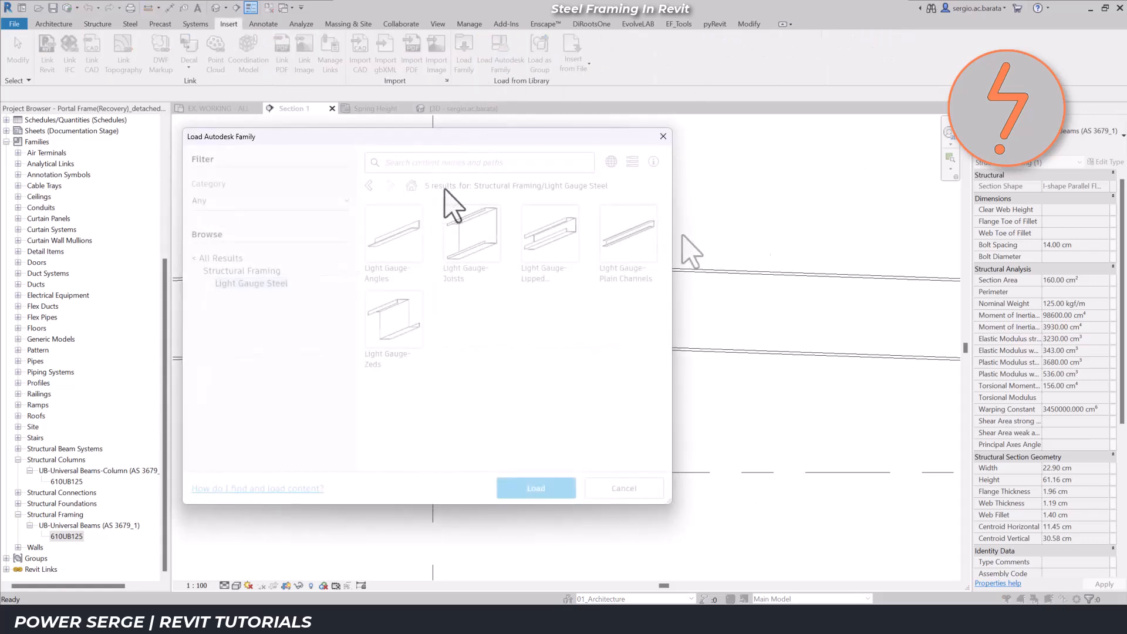
drag(347, 279, 347, 418)
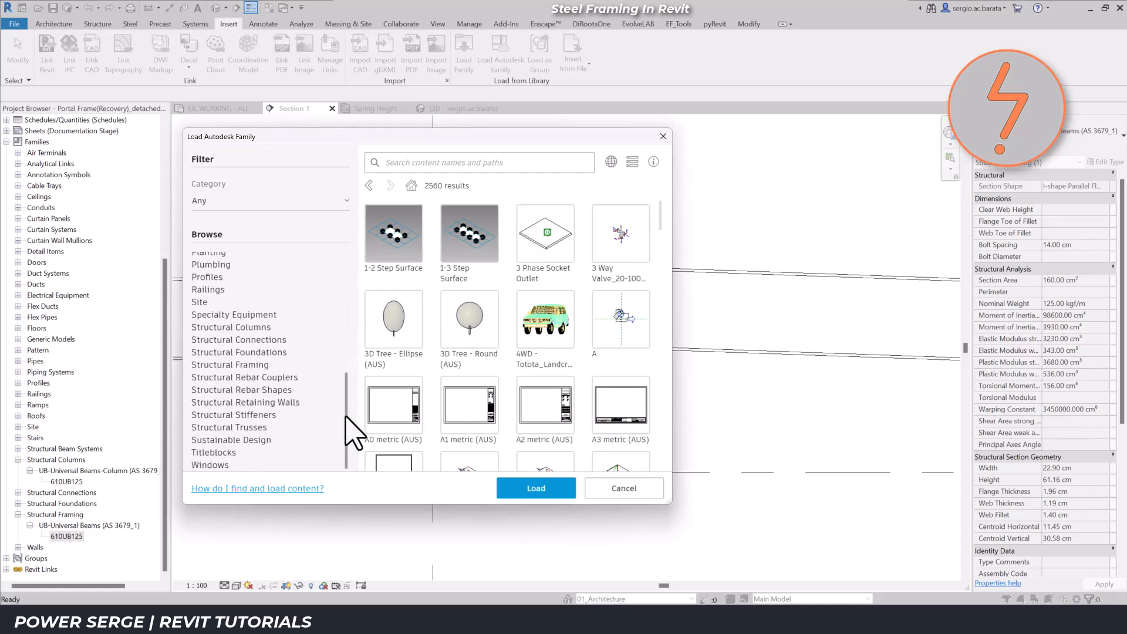
click(260, 364)
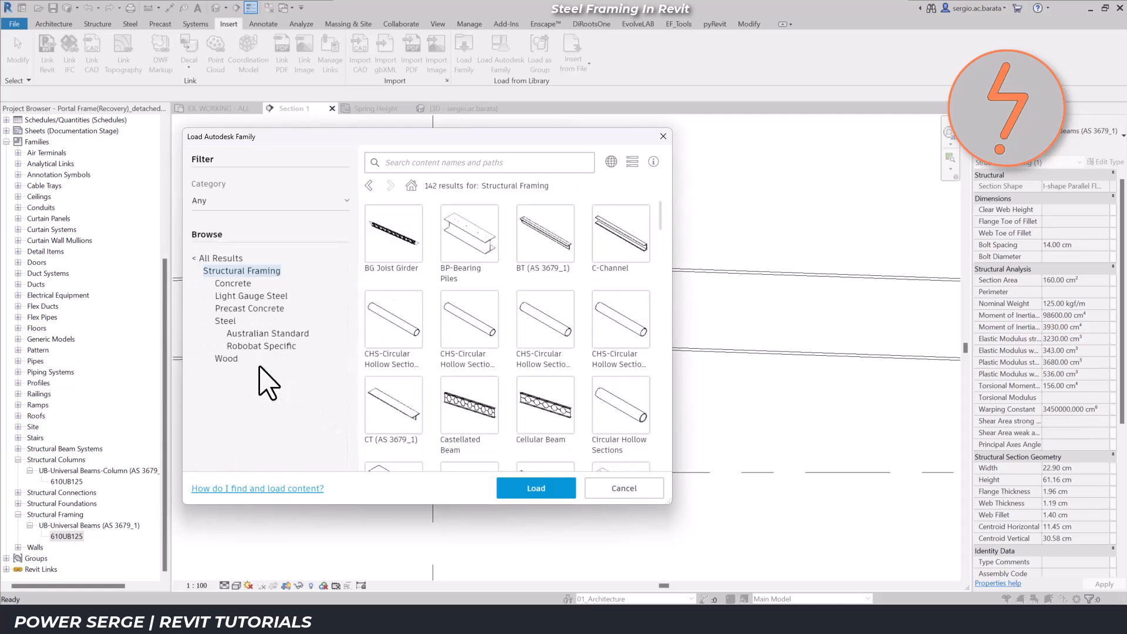
click(277, 296)
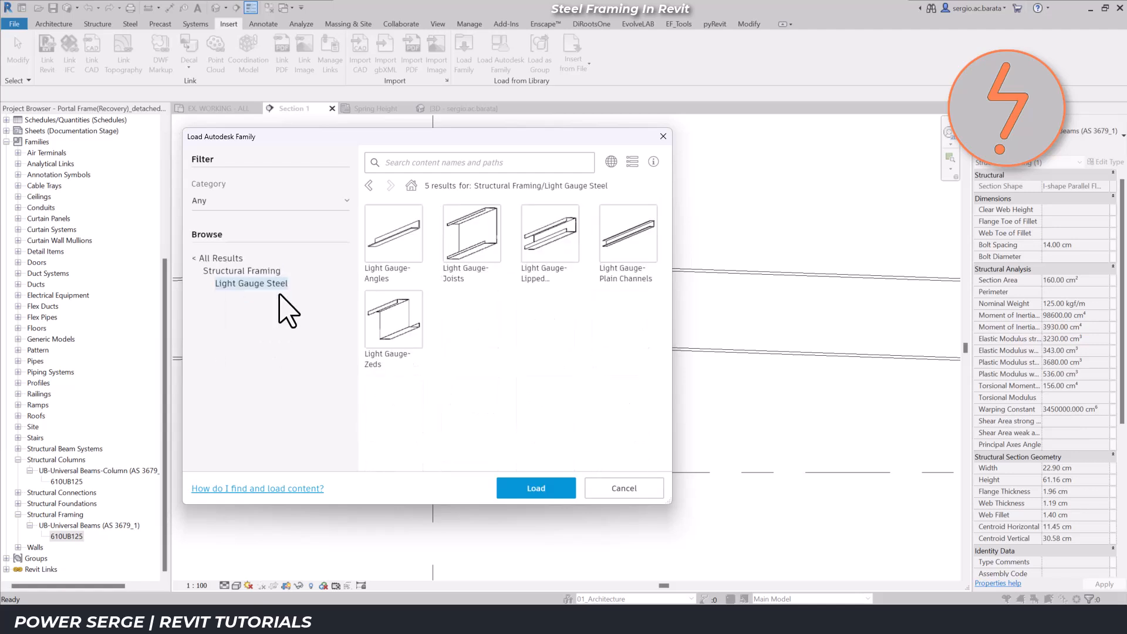
click(403, 336)
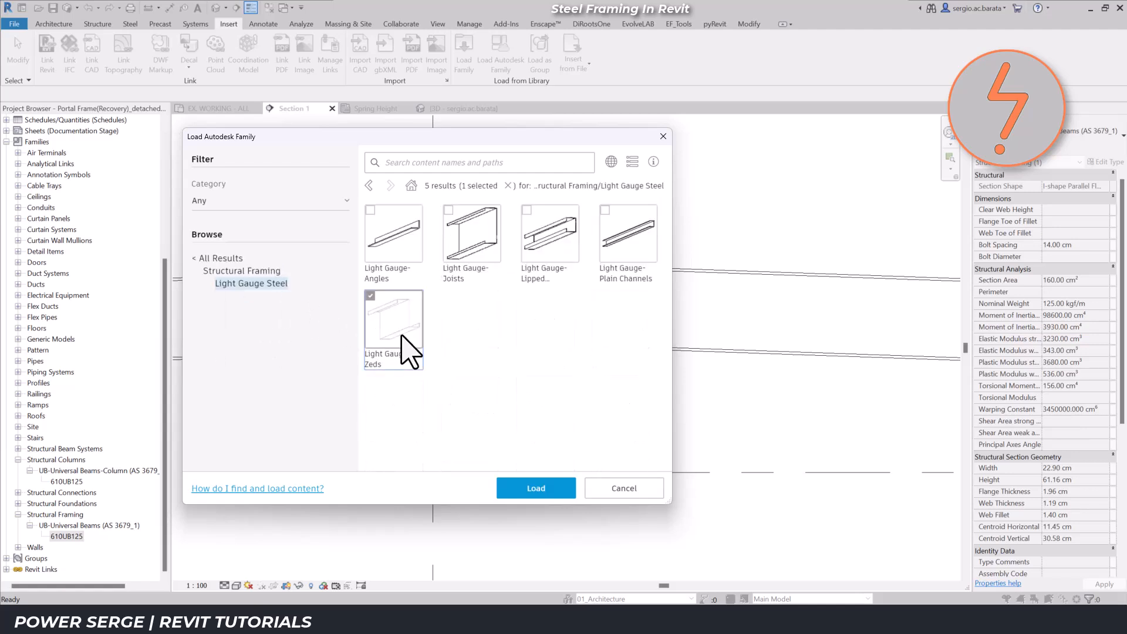
click(517, 491)
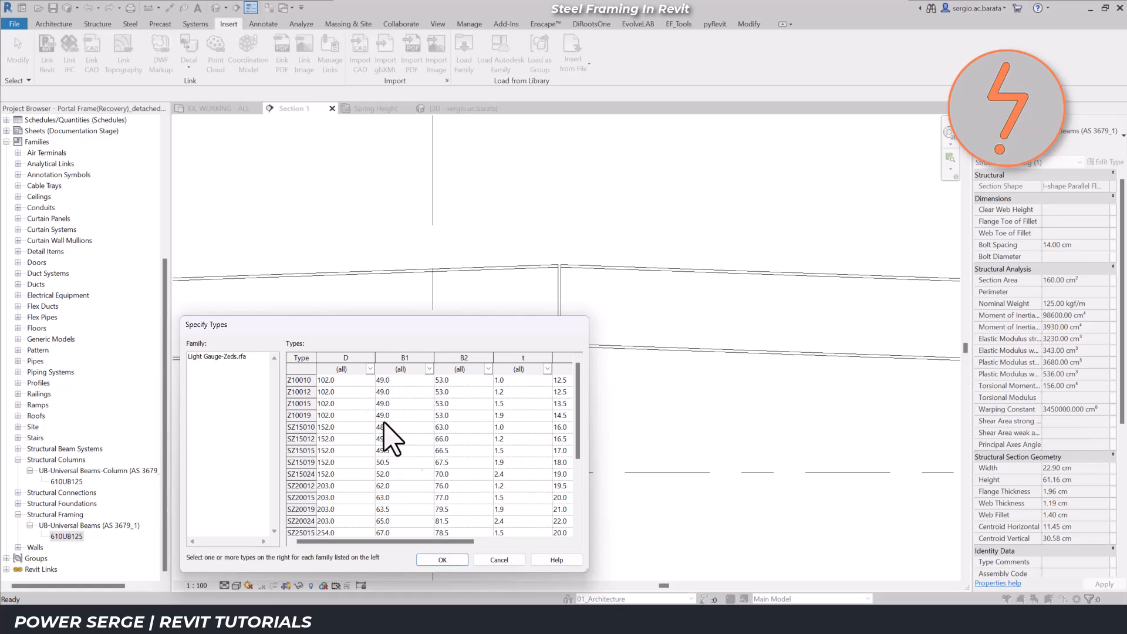
click(303, 380)
click(464, 562)
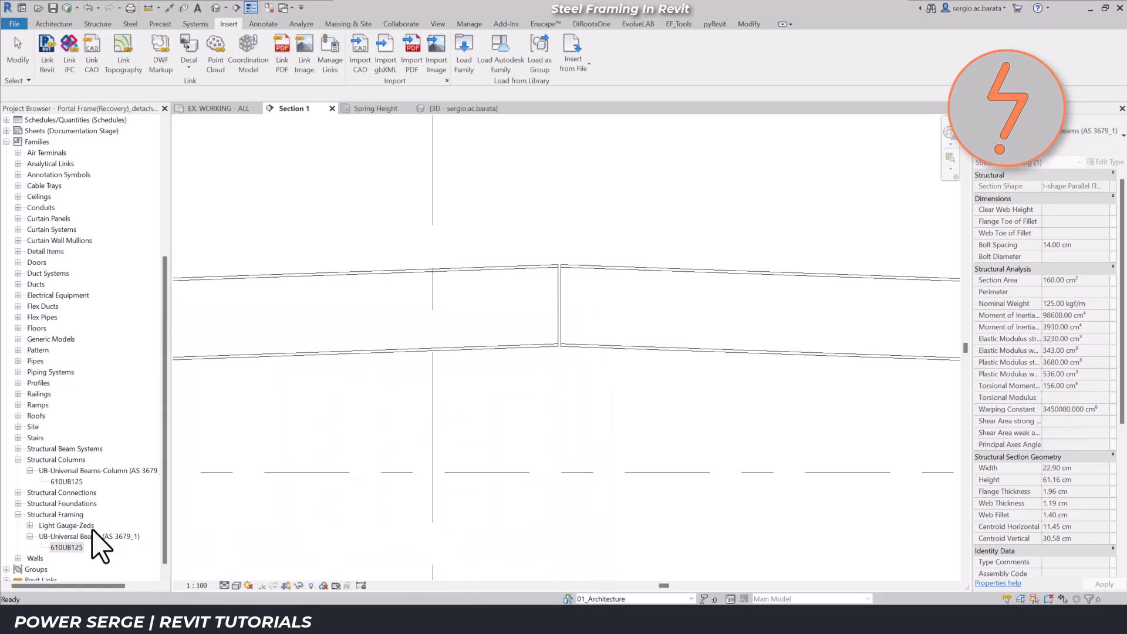
click(29, 526)
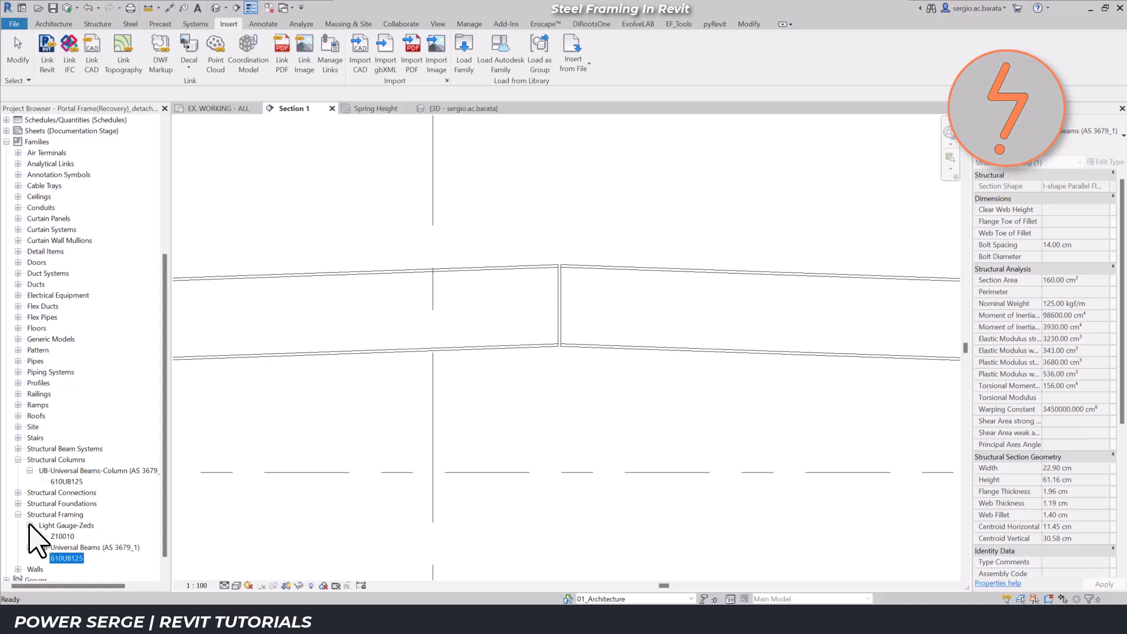
Set the Section 1 view's scope box to Detail - Right
click(402, 512)
click(1105, 468)
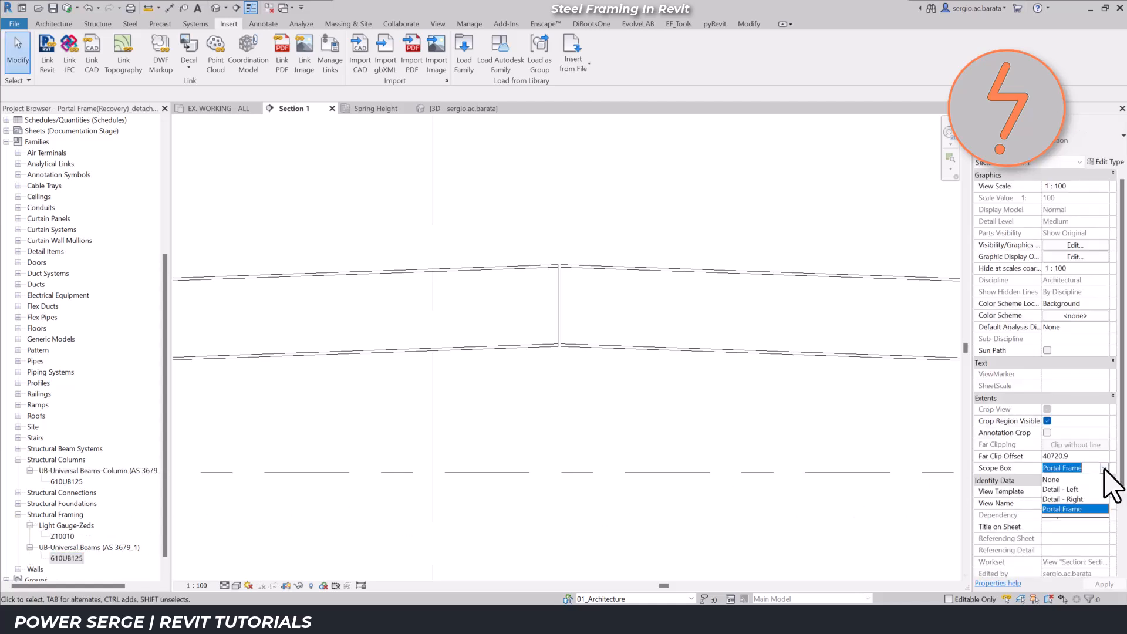
click(1081, 499)
Copy the sloping reference plane from the underside of the rafter up to its top flange
click(542, 341)
key(c)
key(o)
click(558, 340)
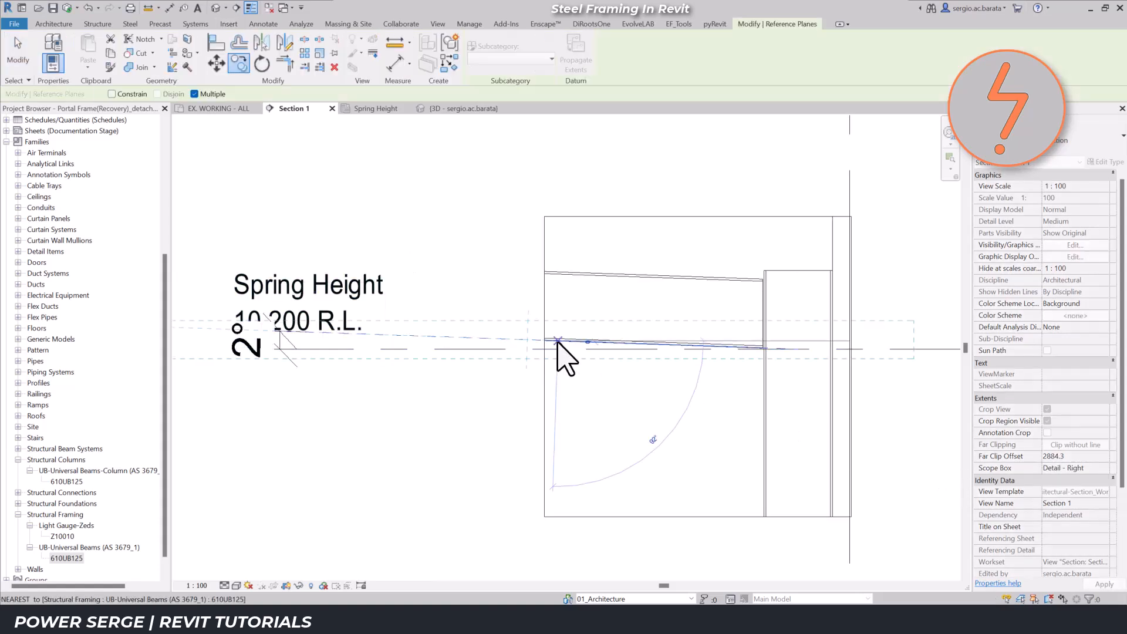
click(558, 272)
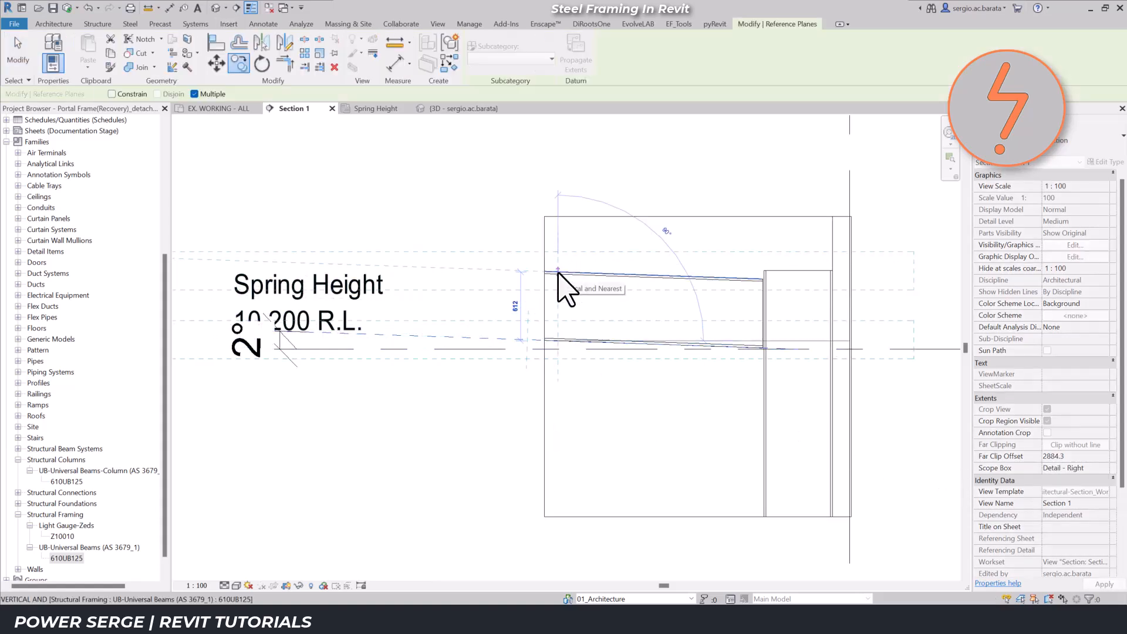
key(Escape)
key(Escape)
Rename the copied reference plane along the rafter's top flange to PF2
click(558, 274)
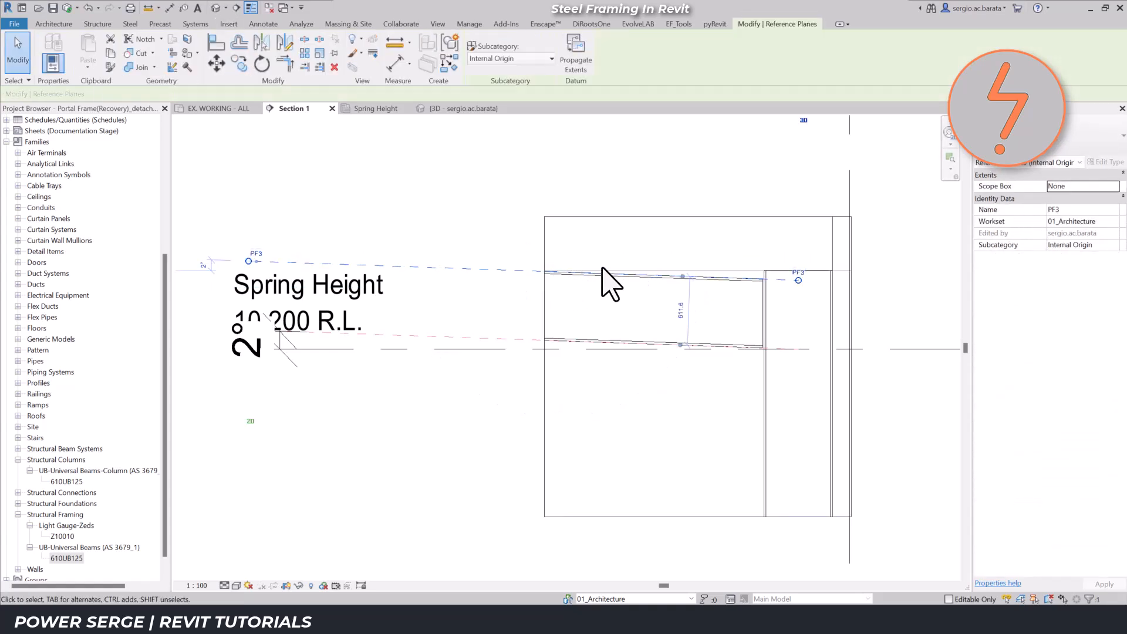
click(1068, 210)
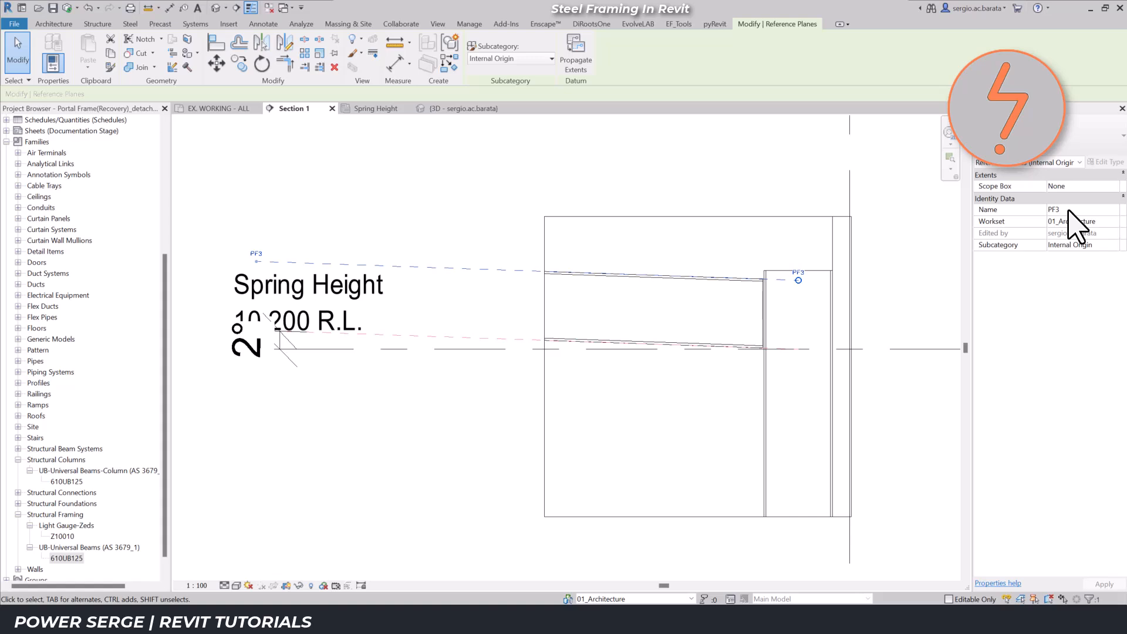
text(PF2)
click(739, 183)
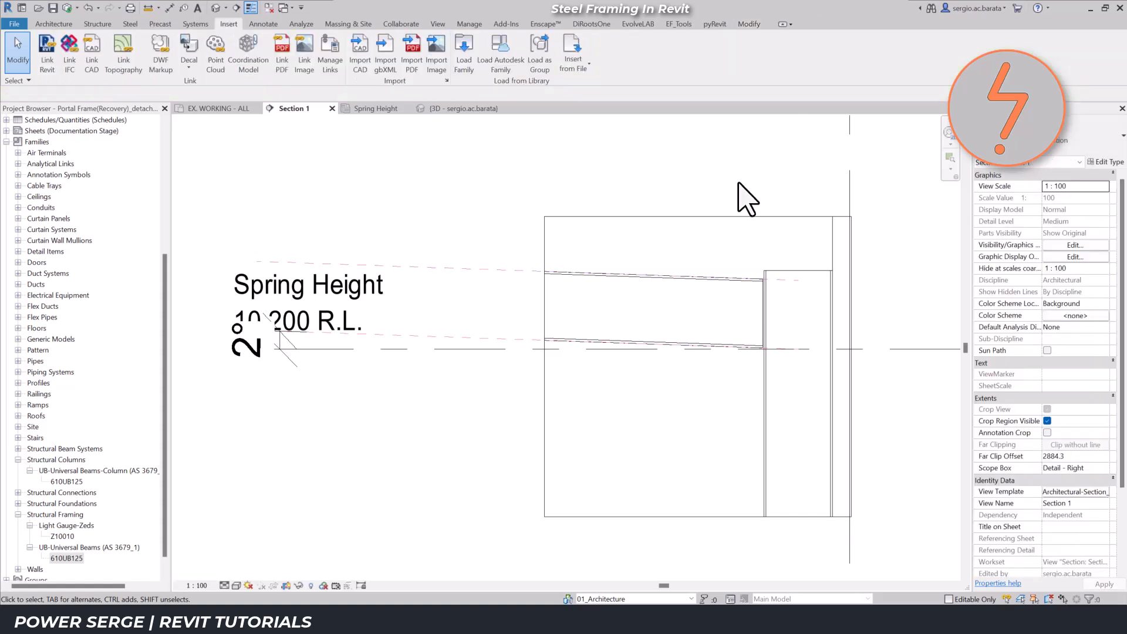
Start a beam system sketch in the Spring Height plan and set its work plane to Reference Plane : PF2
click(366, 109)
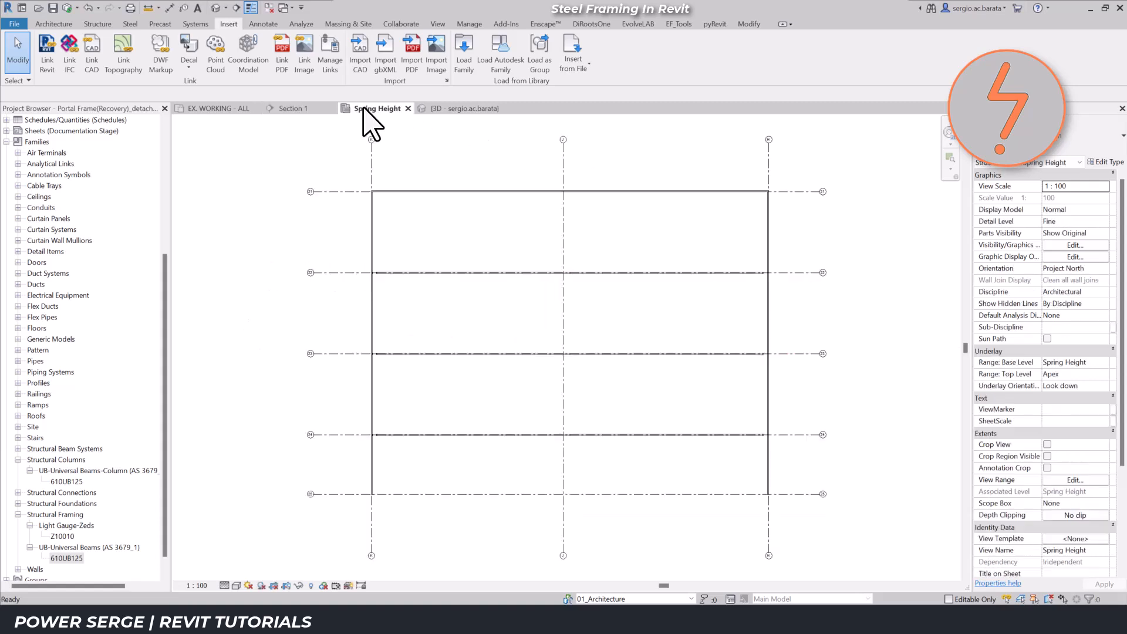
click(99, 23)
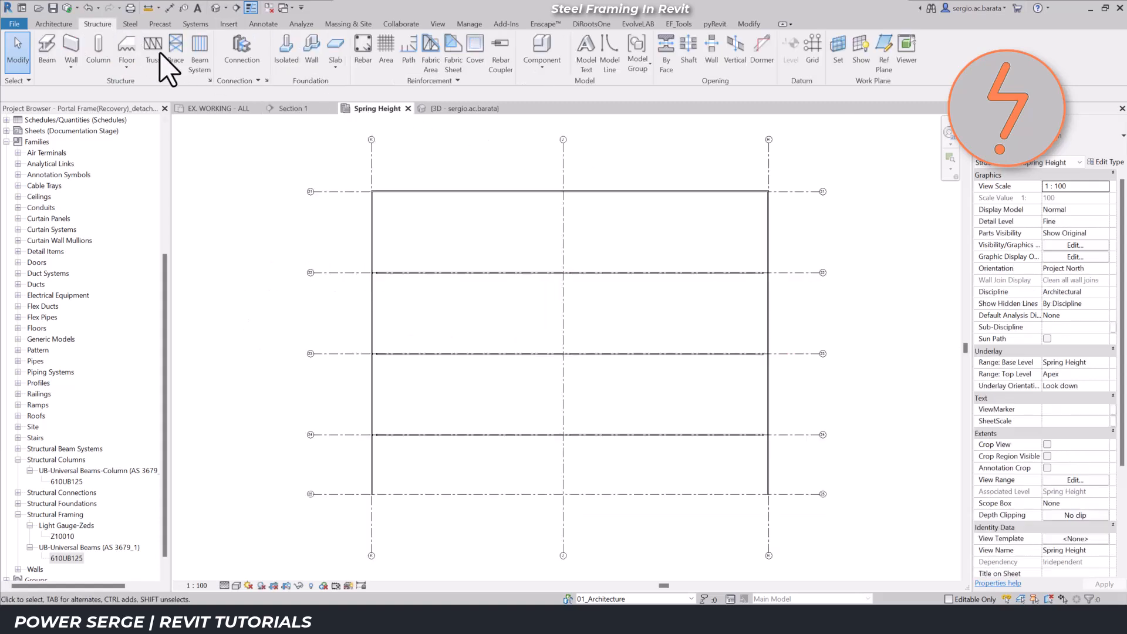
click(199, 68)
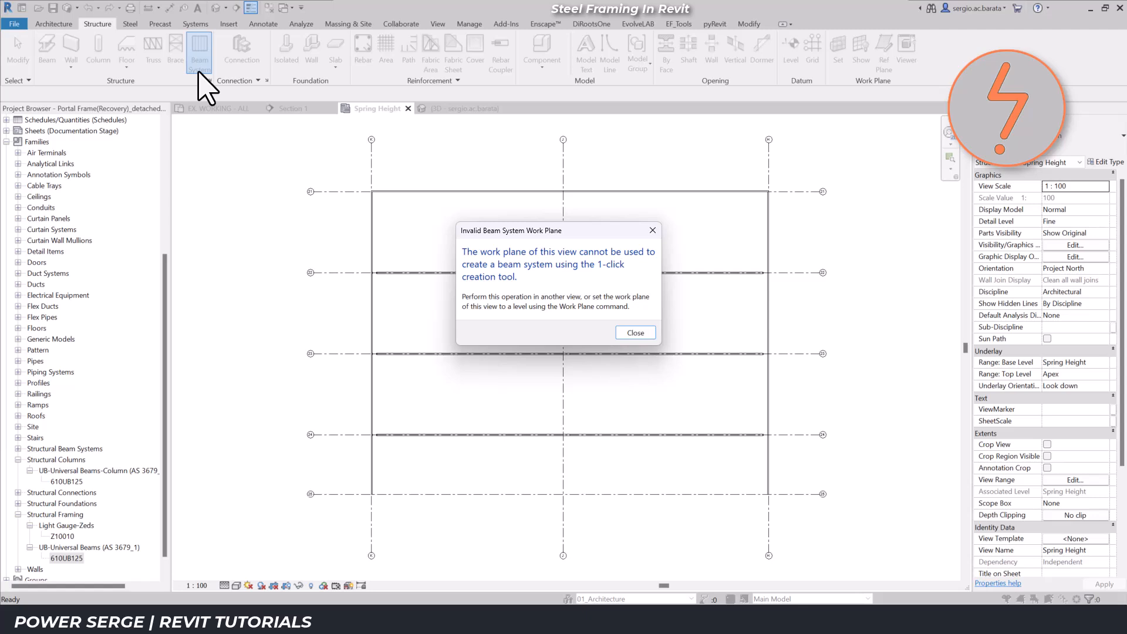
click(635, 331)
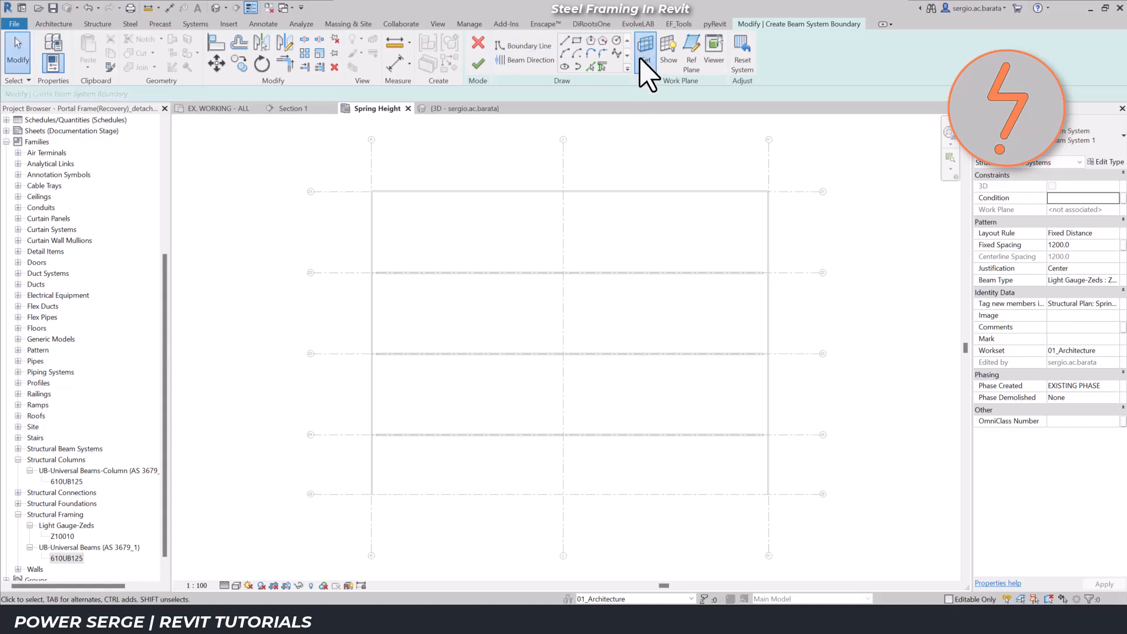
click(645, 52)
click(637, 307)
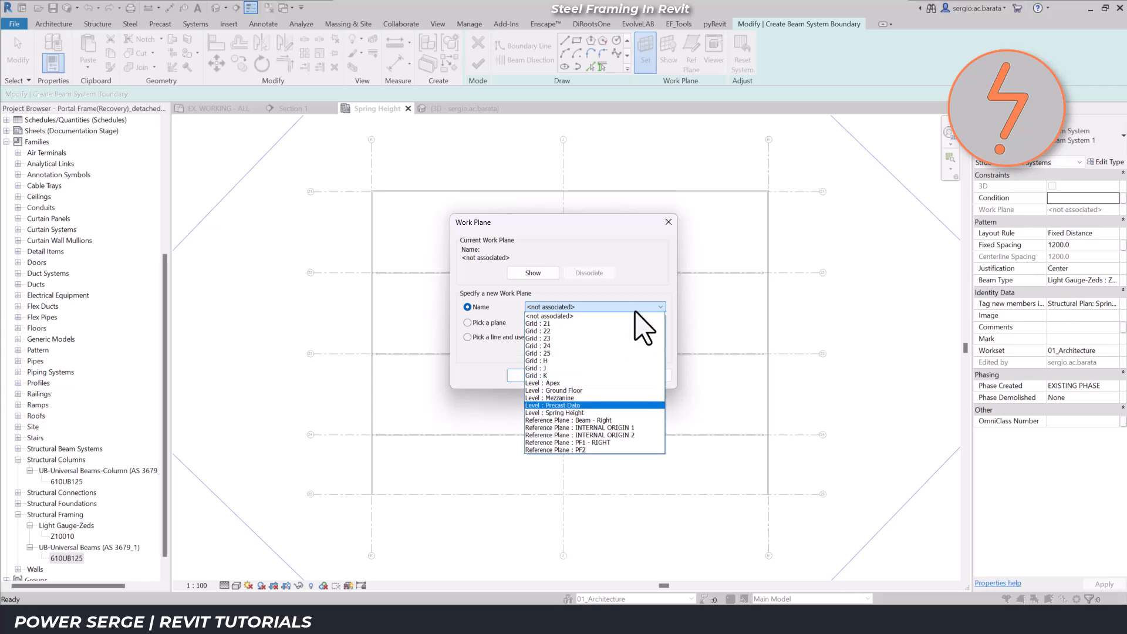
click(631, 450)
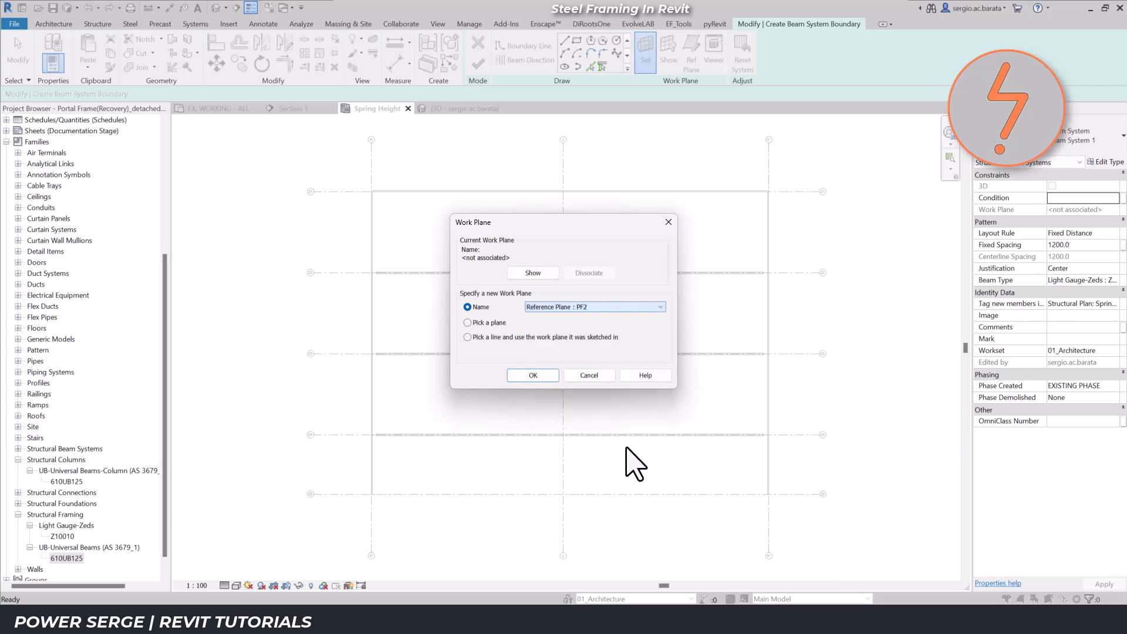
click(540, 378)
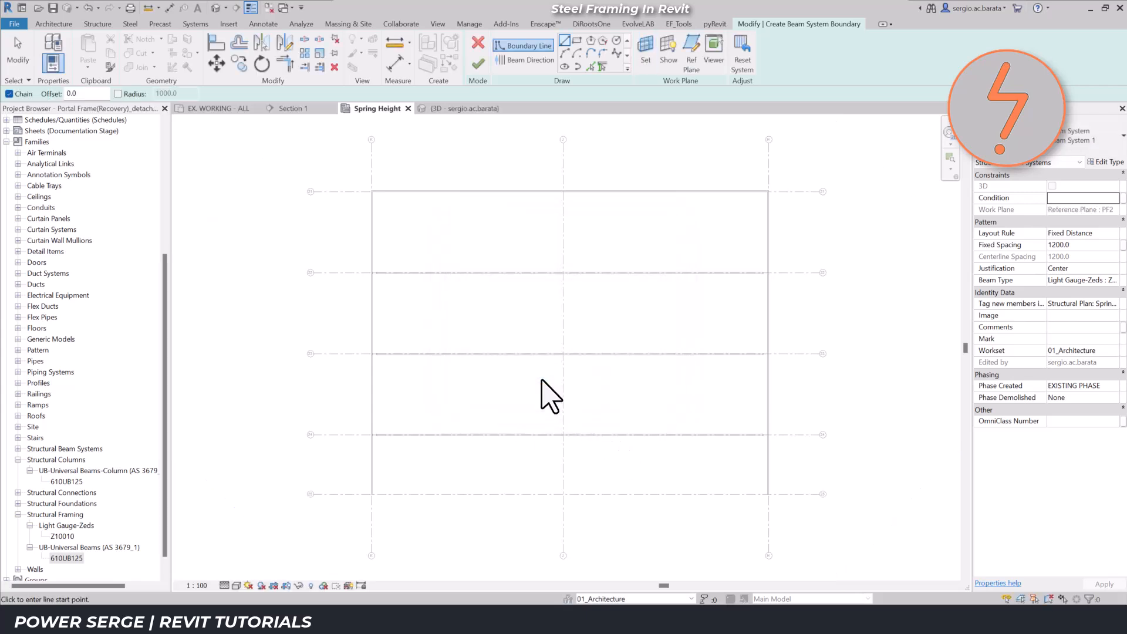
Sketch a rectangular beam system boundary about 28283 mm wide between grids J and H, spanning grids 21 to 25
click(577, 41)
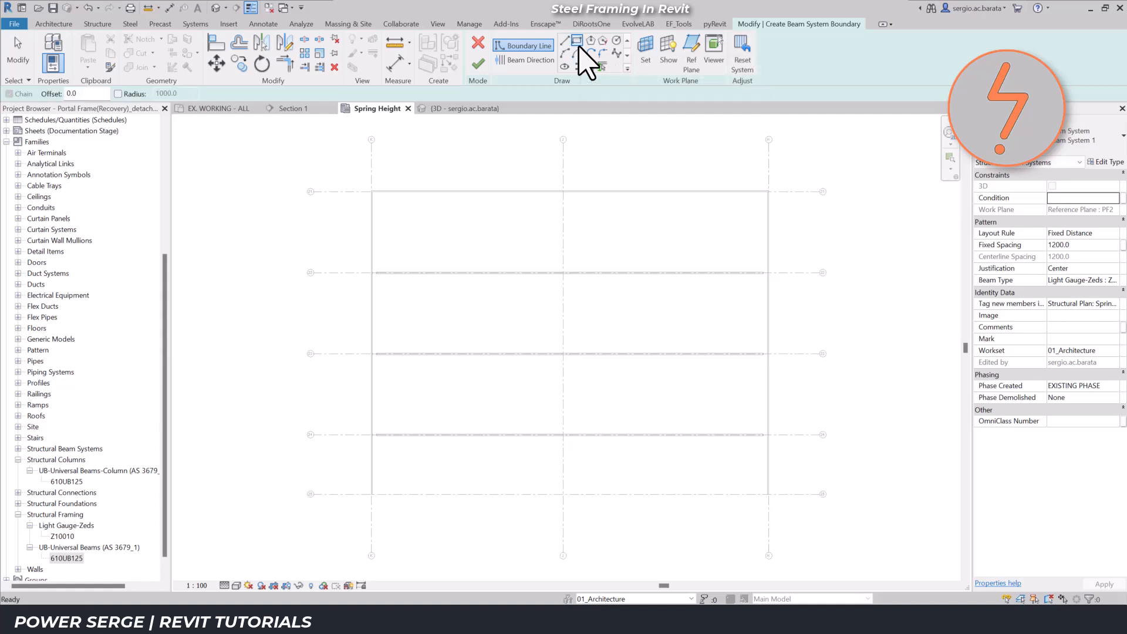
click(763, 198)
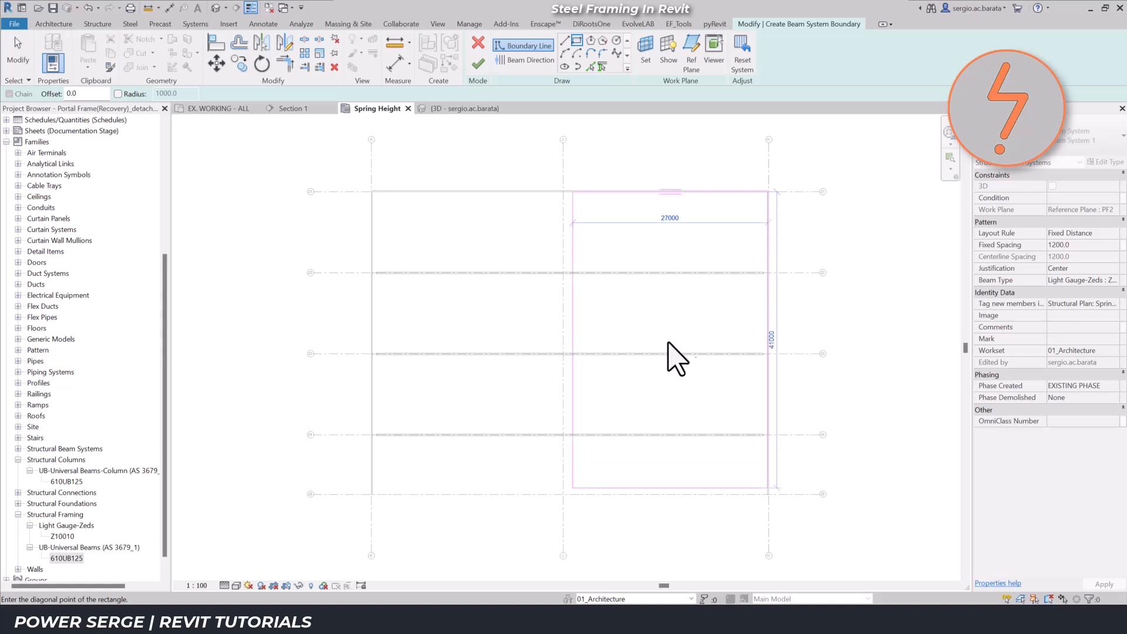
click(563, 494)
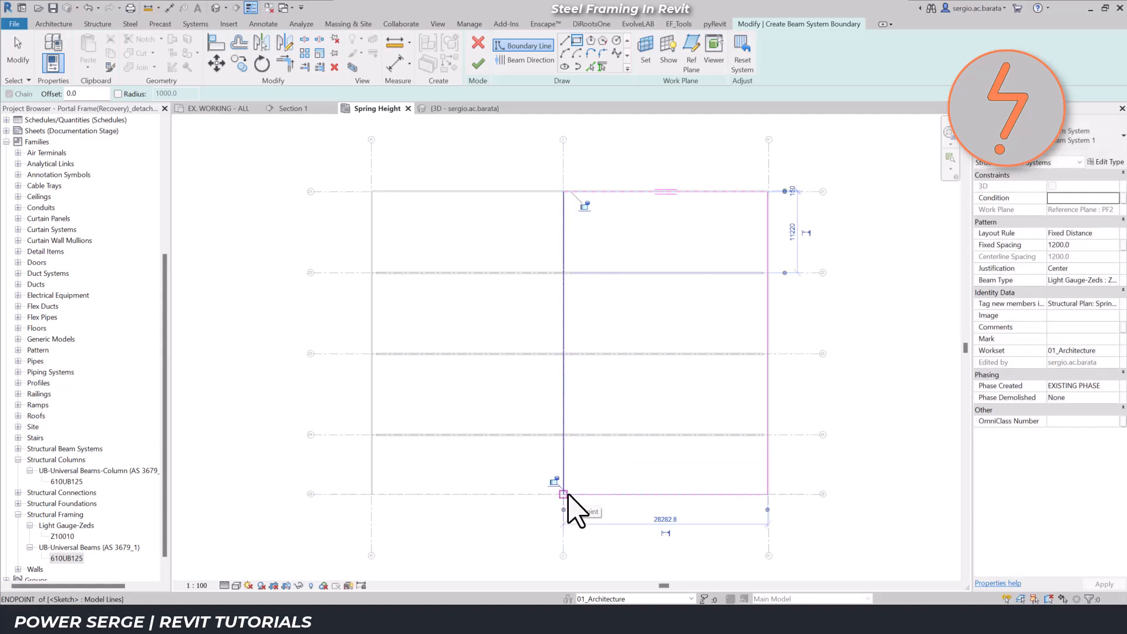
key(Escape)
key(Escape)
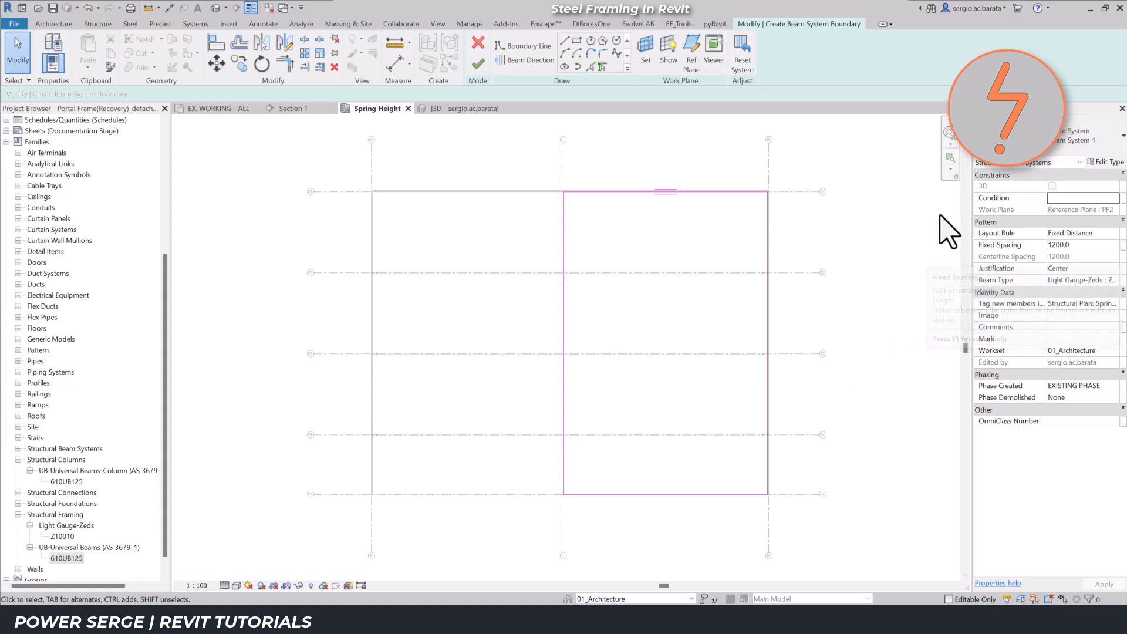
Set the beam direction parallel to the boundary line on grid J and finish the beam system
click(528, 60)
click(564, 259)
click(479, 63)
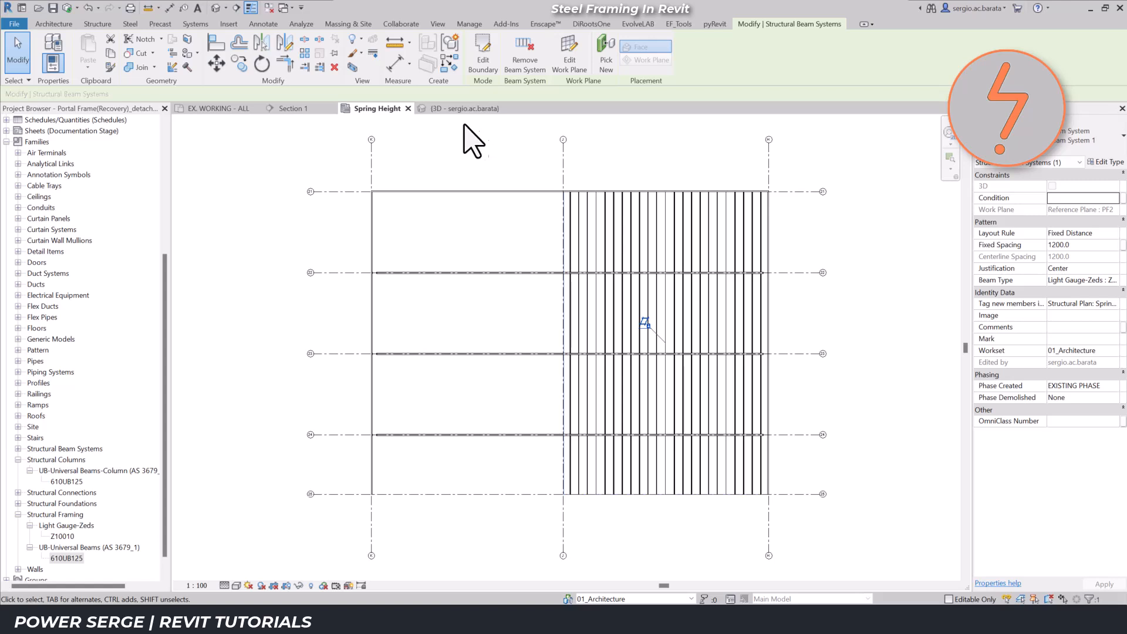
Switch to the Section 1 view and set its Scope Box to Portal Frame
click(297, 108)
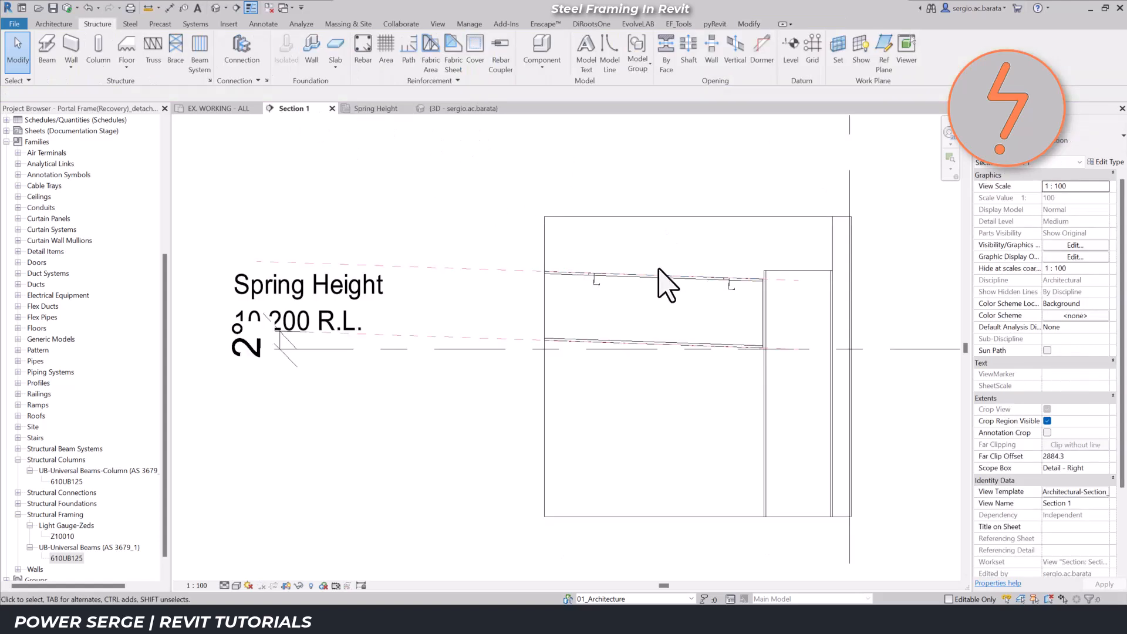
click(1103, 468)
click(1062, 509)
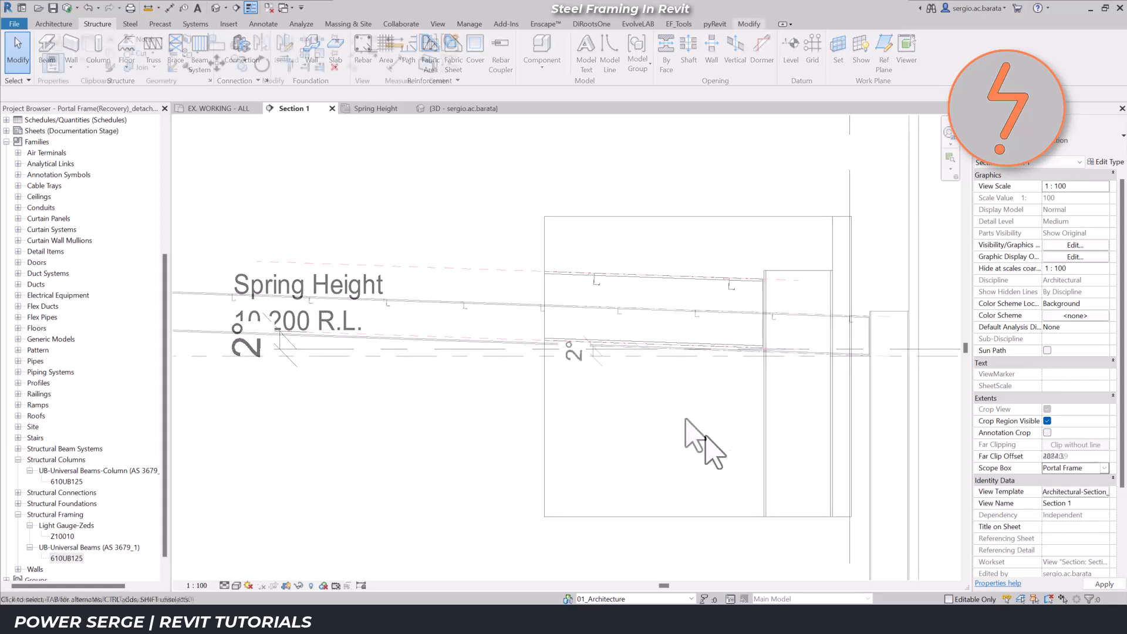
Set the z Justification of all the light gauge Zed purlins to Bottom and show the framing in the 3D view
click(696, 327)
right_click(697, 329)
mouse_move(834, 446)
click(913, 458)
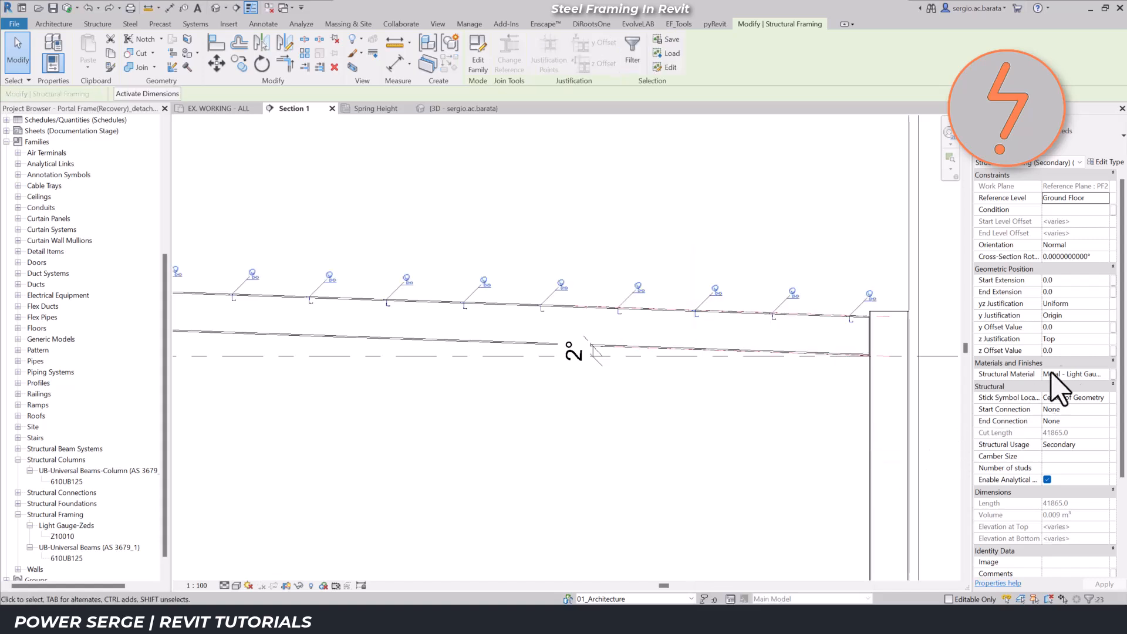
click(1104, 339)
click(1075, 380)
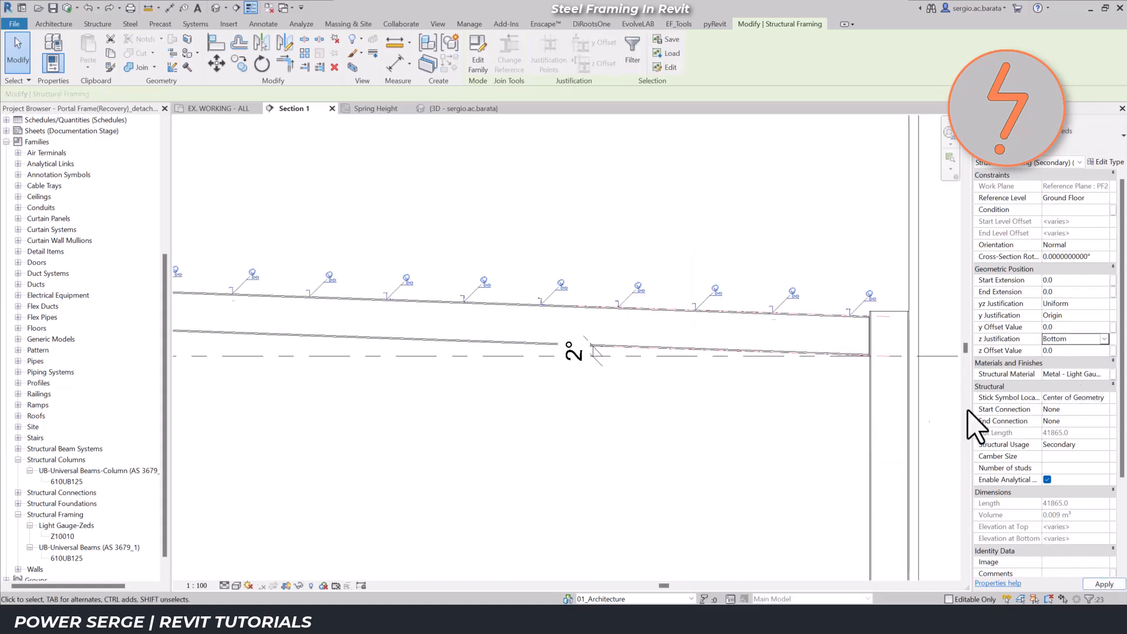
click(764, 461)
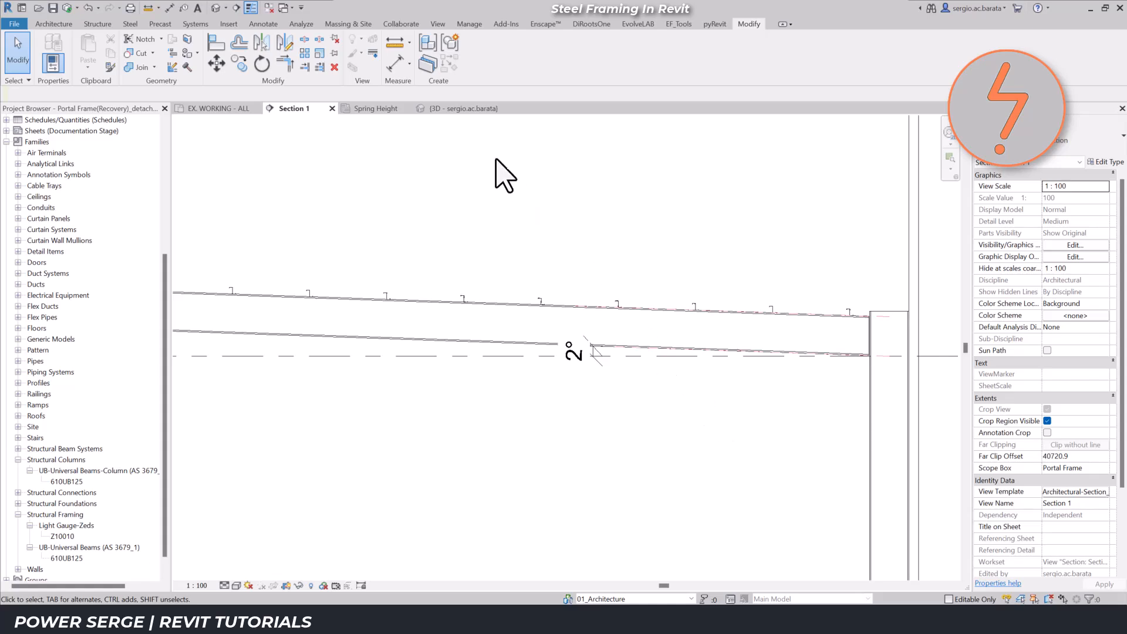
click(458, 111)
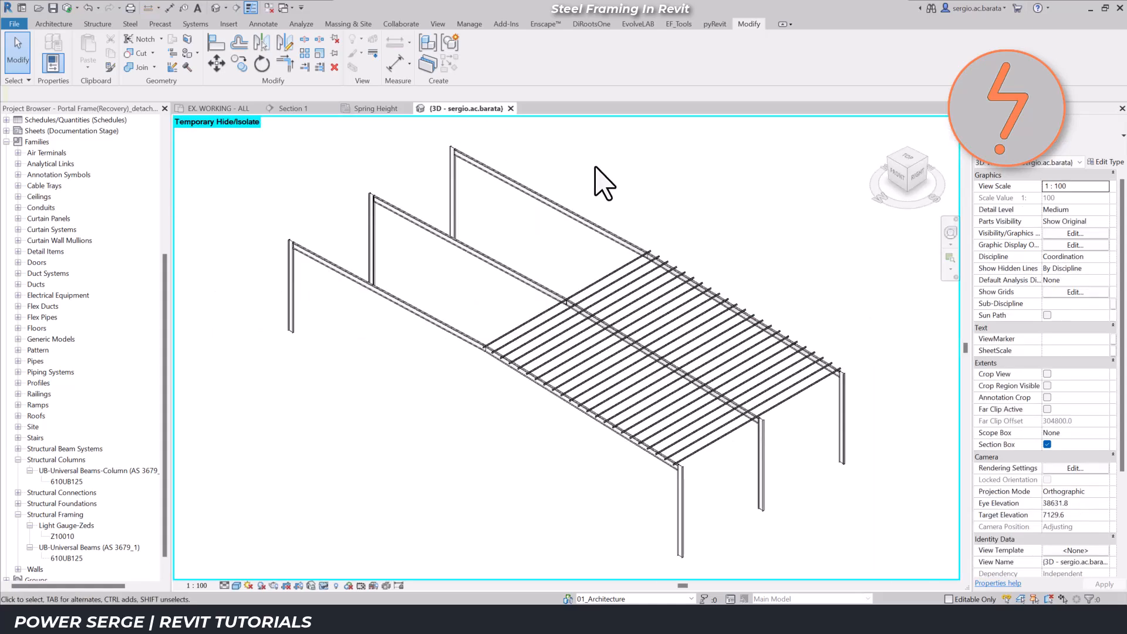